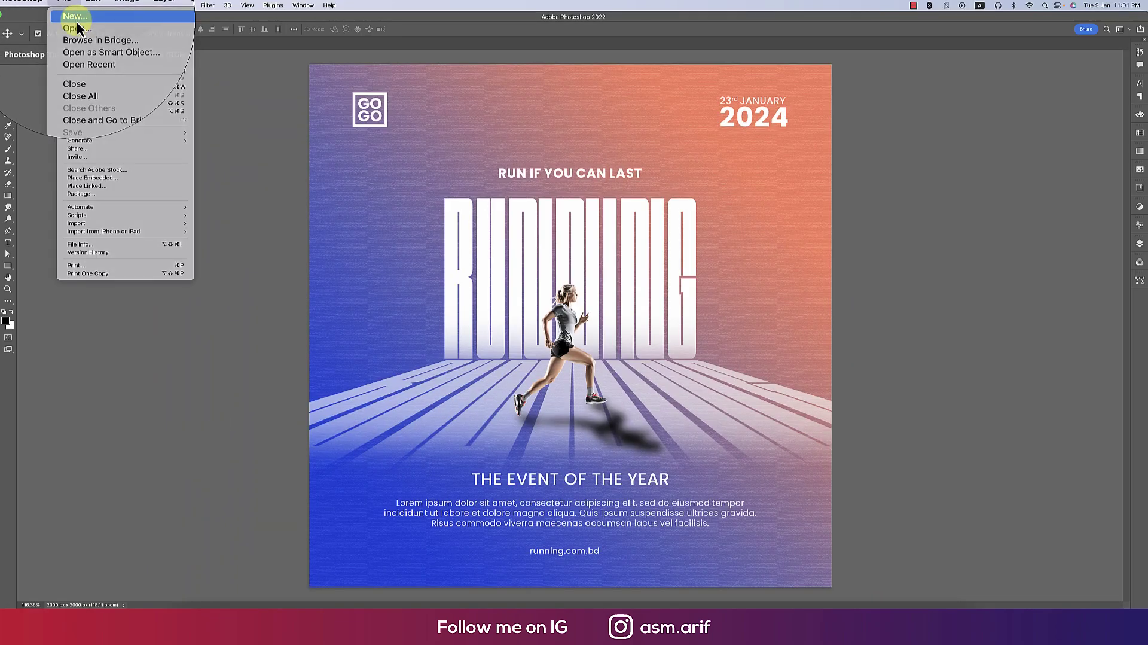
# - Create a new 2000 × 2000 px document with Background Contents set to White instead of transparent
pyautogui.click(76, 18)
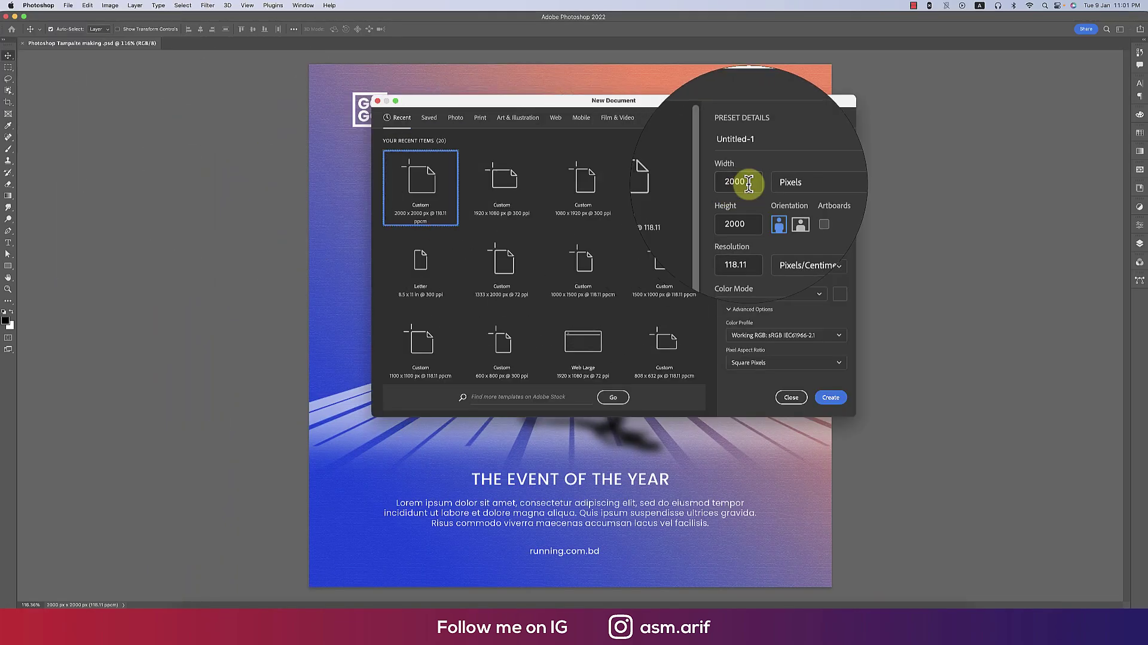
pyautogui.click(737, 209)
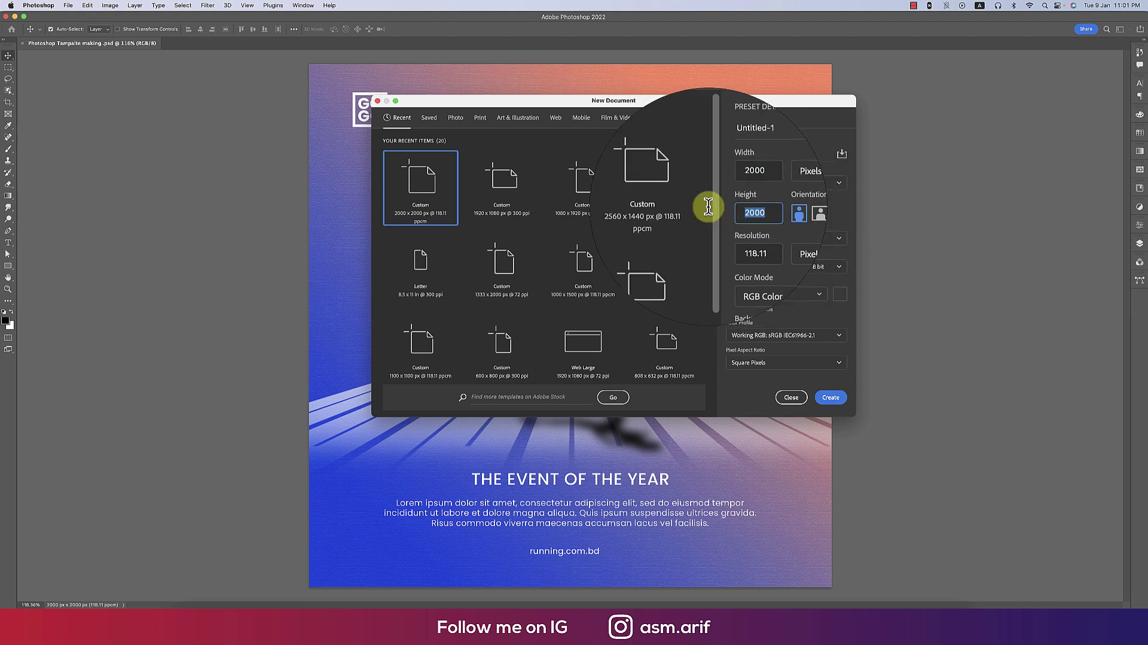
pyautogui.press('Tab')
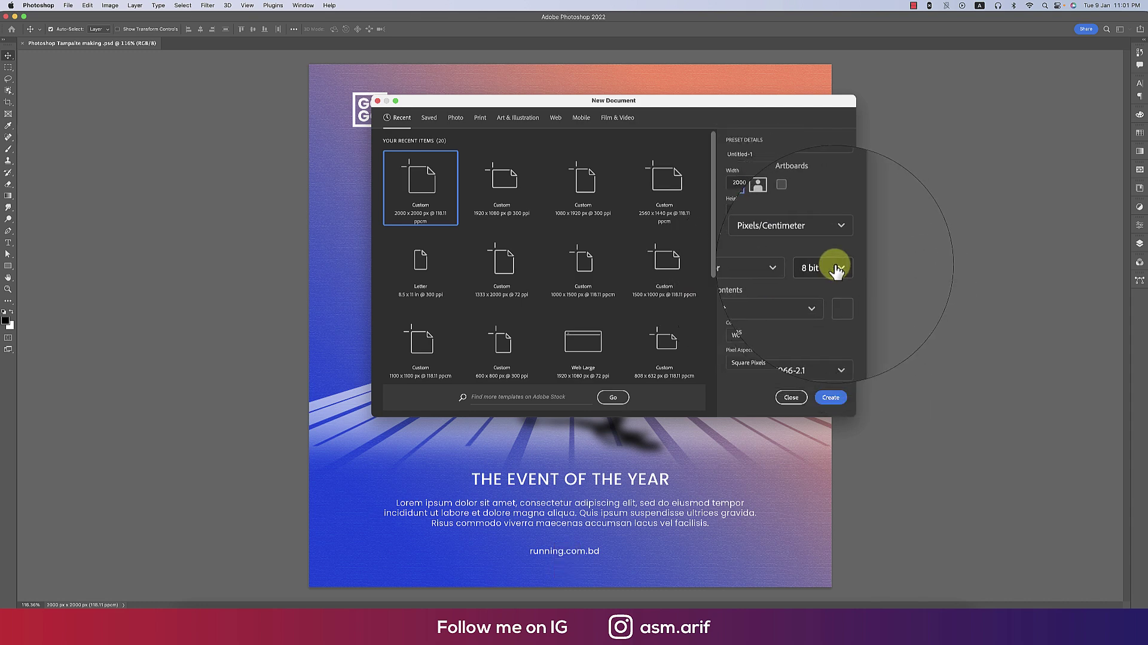
pyautogui.click(789, 296)
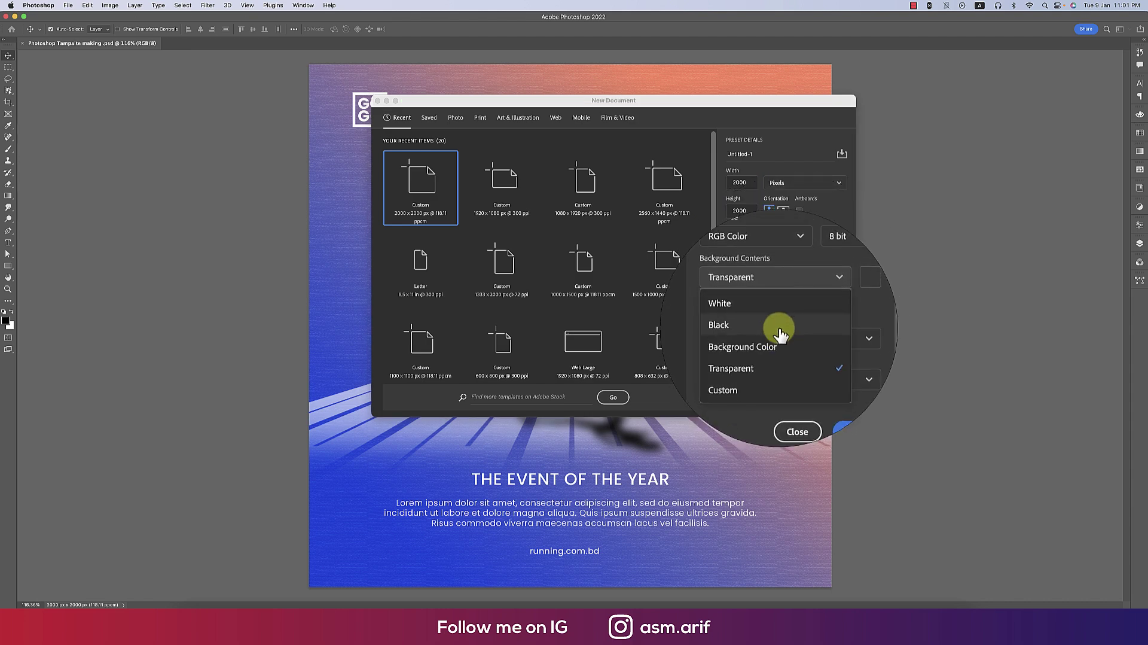
pyautogui.click(778, 306)
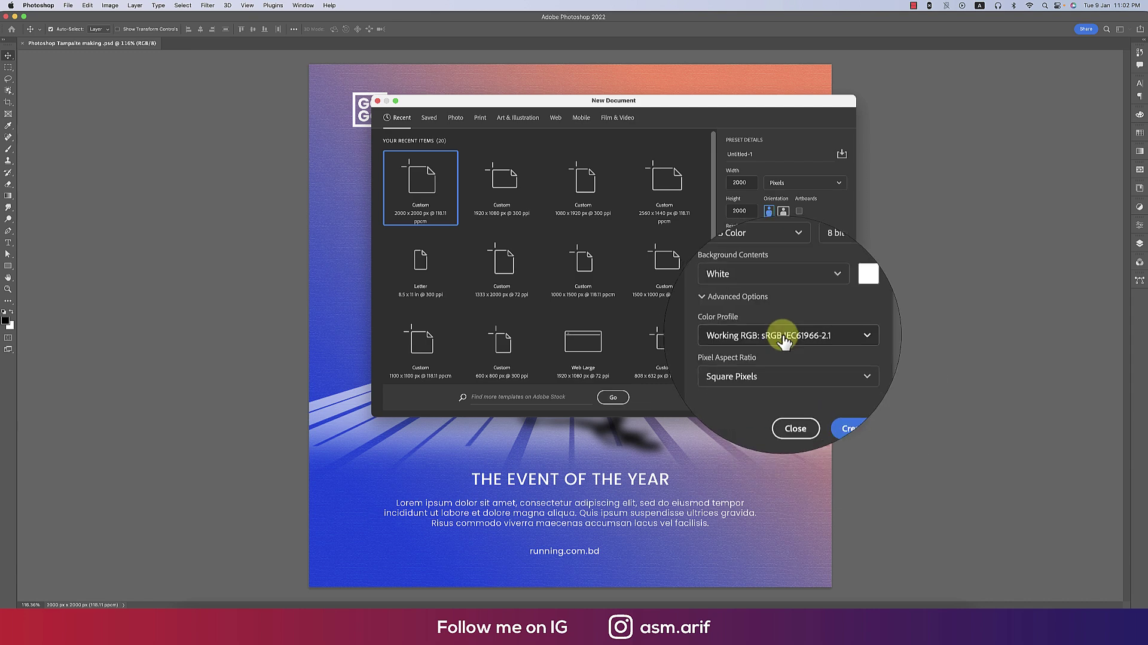
pyautogui.click(830, 400)
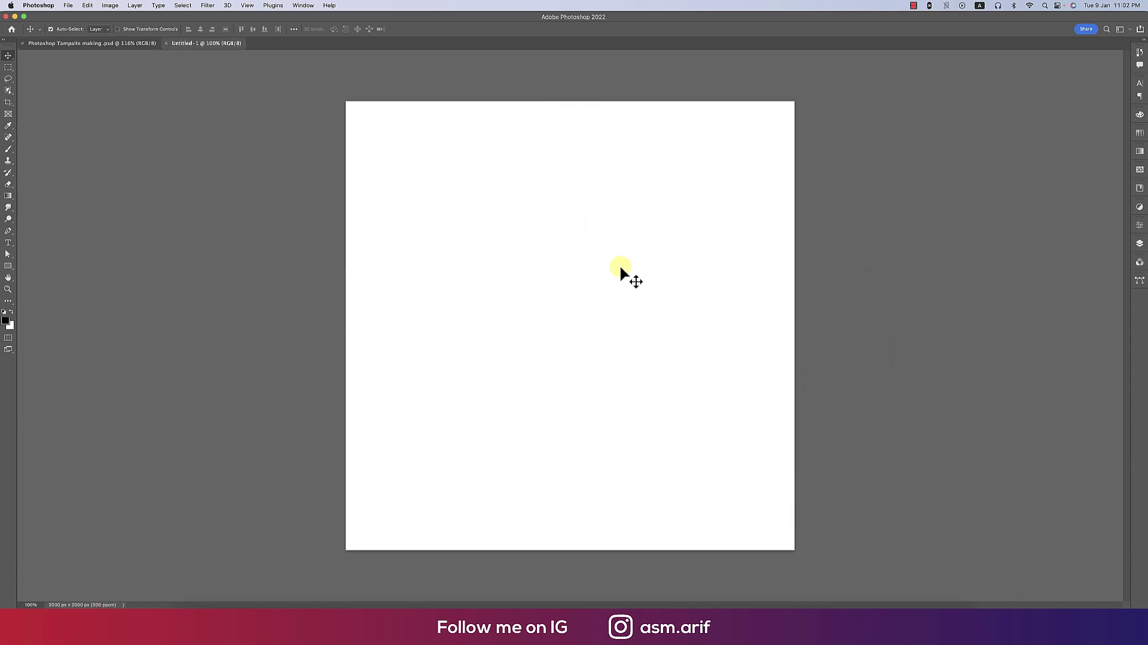
# - Add a Gradient fill layer using the basic black-to-white preset
pyautogui.click(1140, 244)
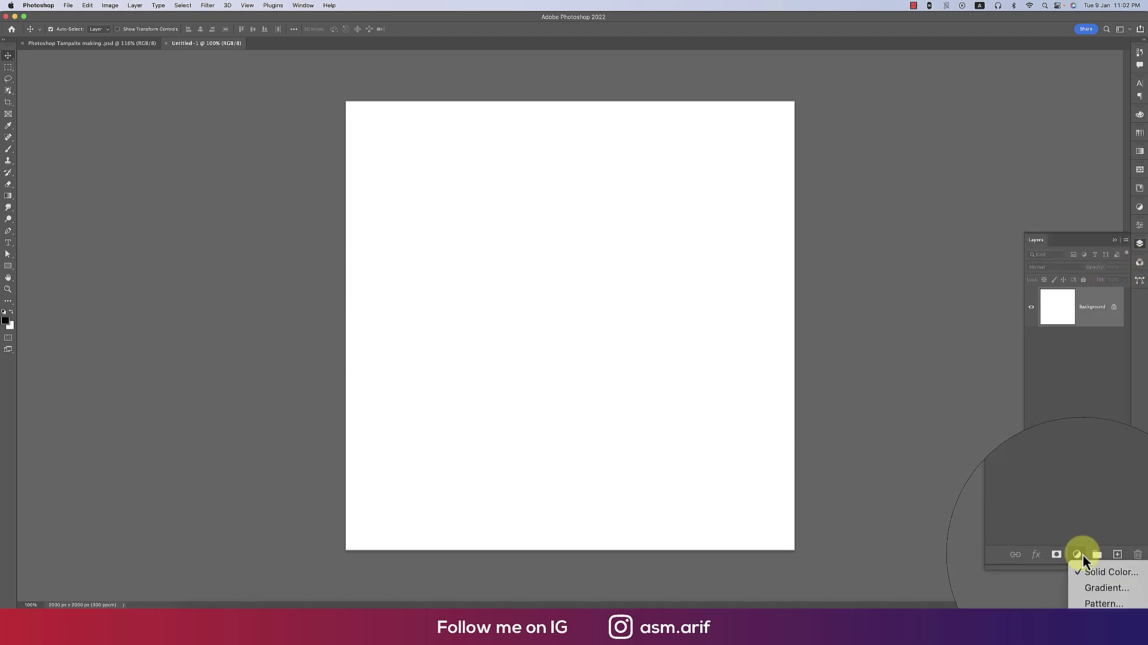
pyautogui.click(1098, 571)
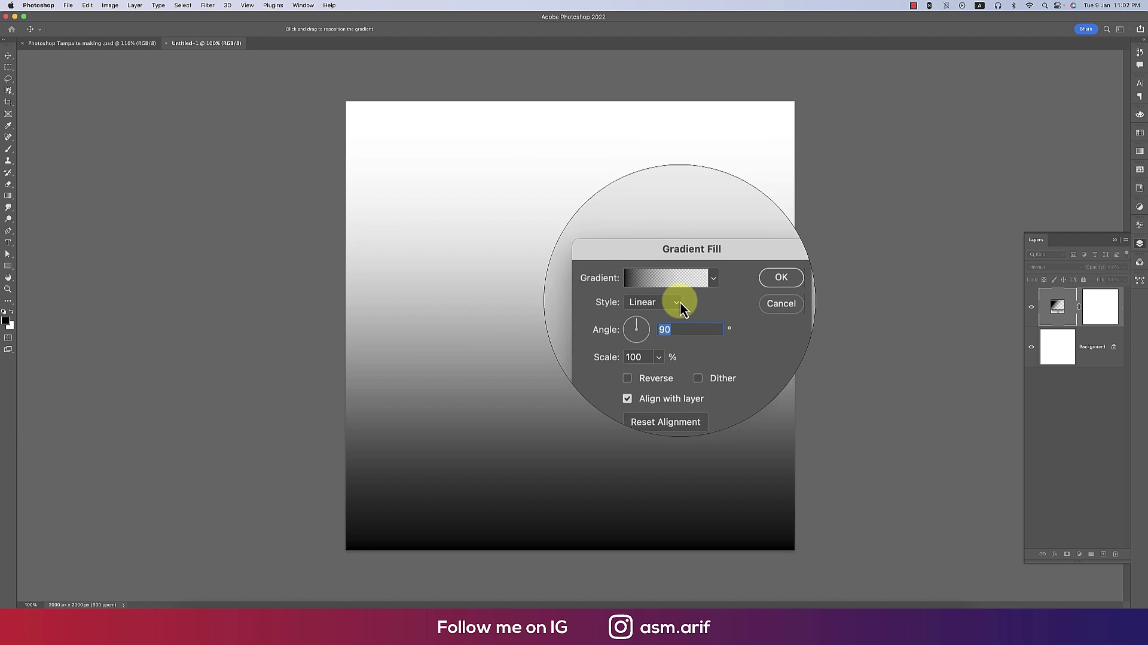
pyautogui.click(705, 292)
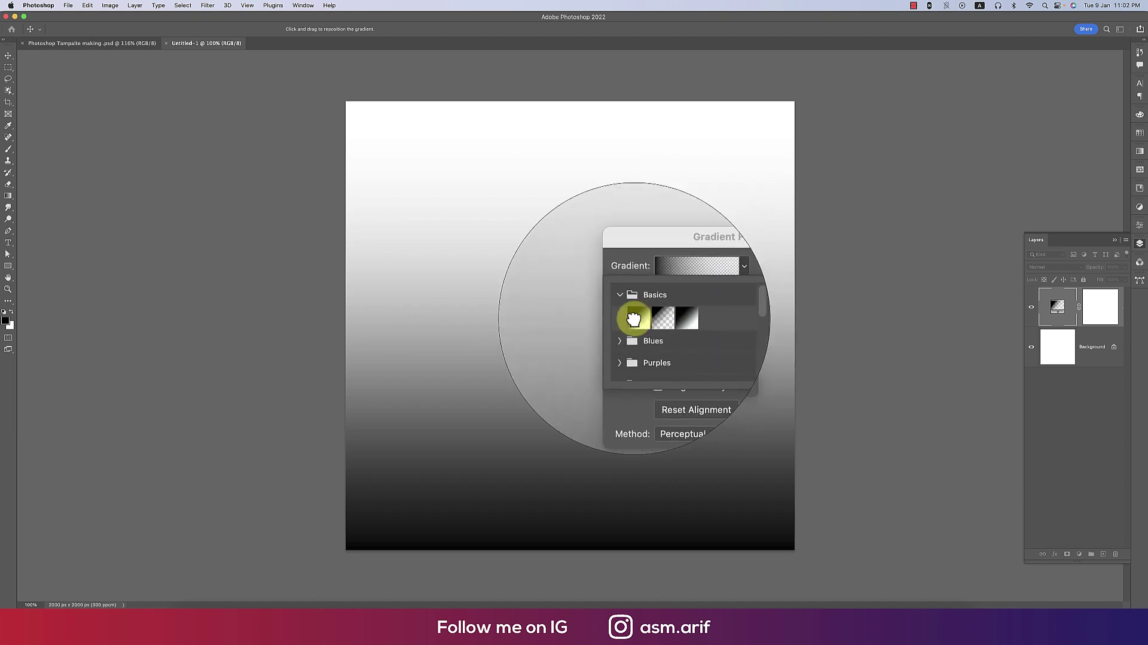
pyautogui.click(634, 319)
# - In the Gradient Editor, recolour the left stop to a rusty brown
pyautogui.click(682, 291)
pyautogui.click(681, 292)
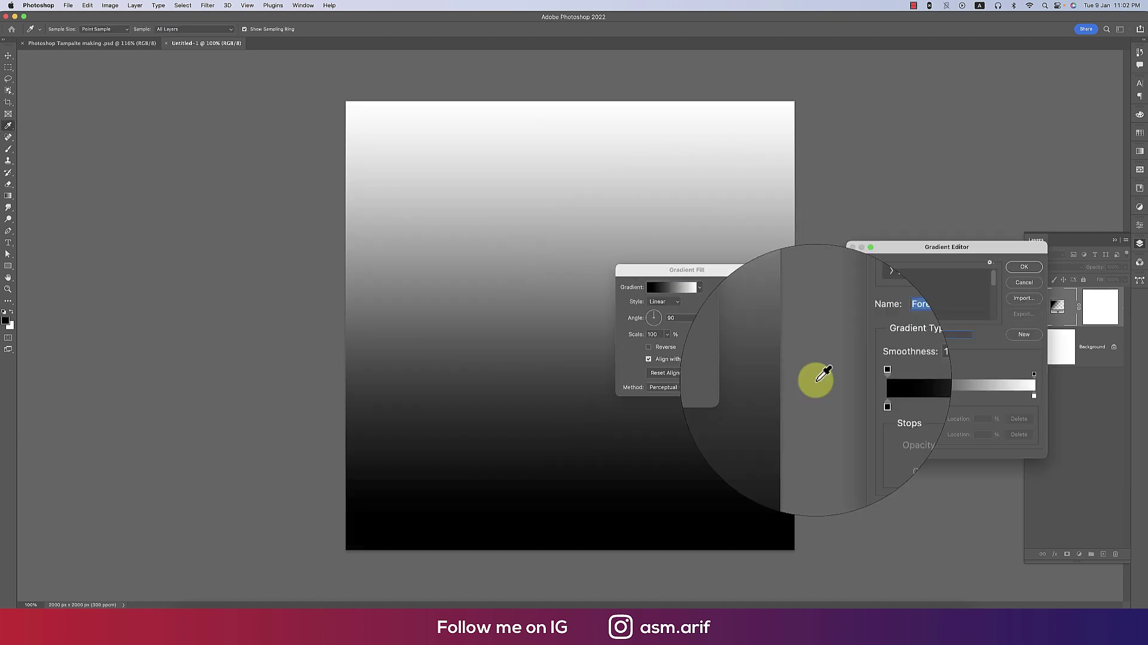
pyautogui.click(858, 396)
pyautogui.click(899, 434)
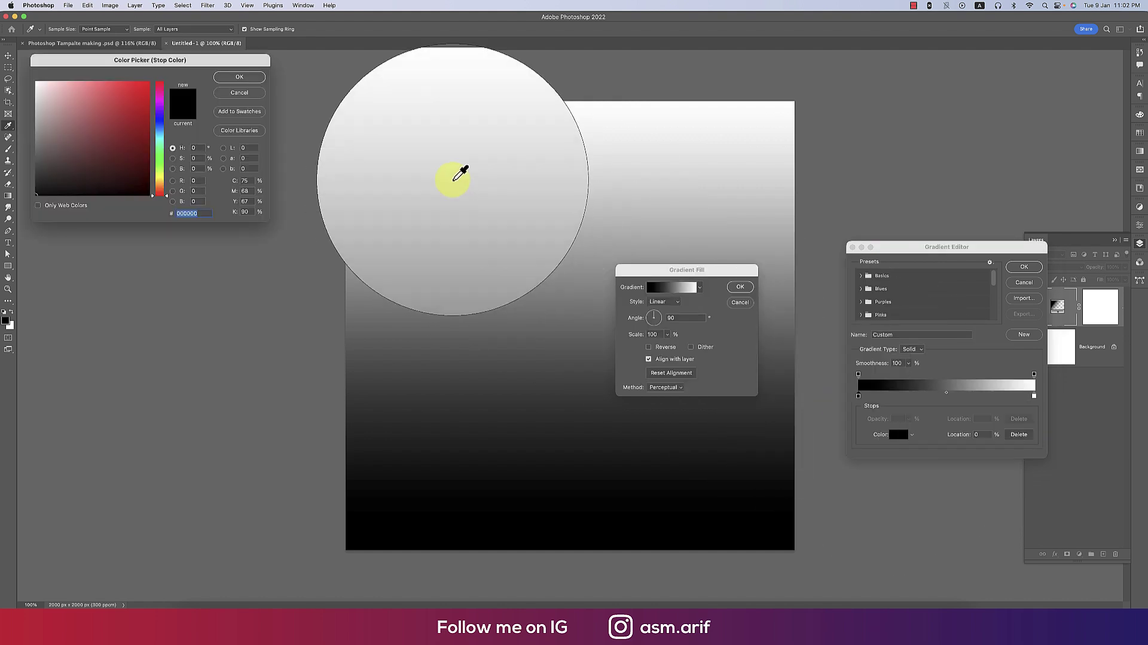
pyautogui.click(495, 195)
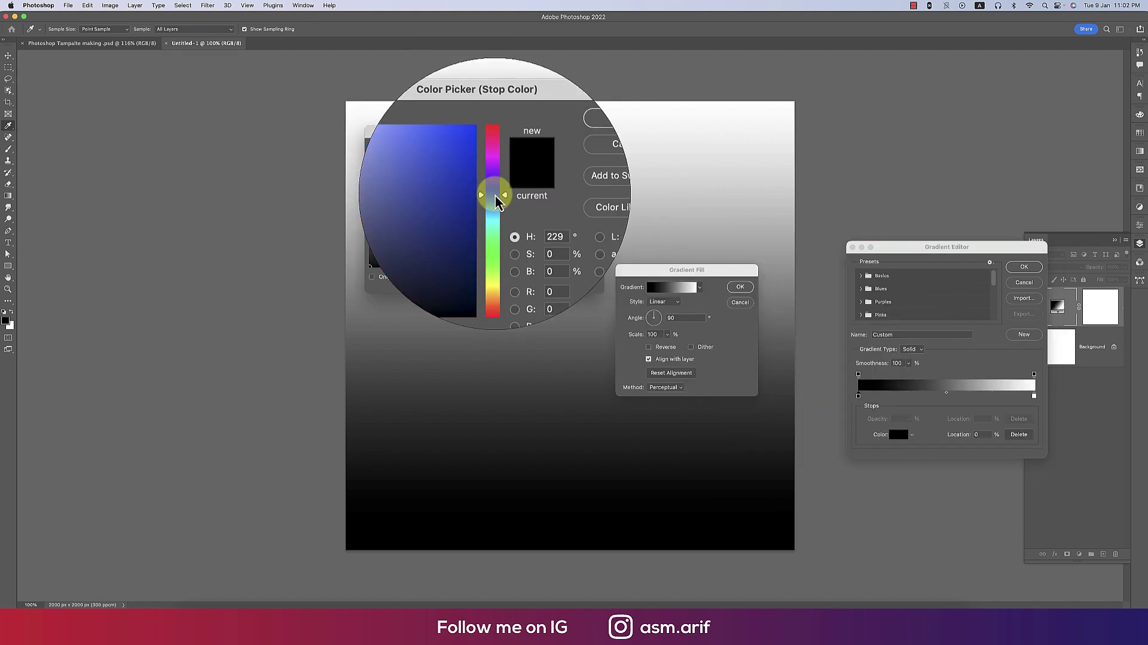
pyautogui.moveTo(498, 202)
pyautogui.mouseDown()
pyautogui.moveTo(502, 265)
pyautogui.moveTo(487, 192)
pyautogui.mouseUp()
pyautogui.click(573, 157)
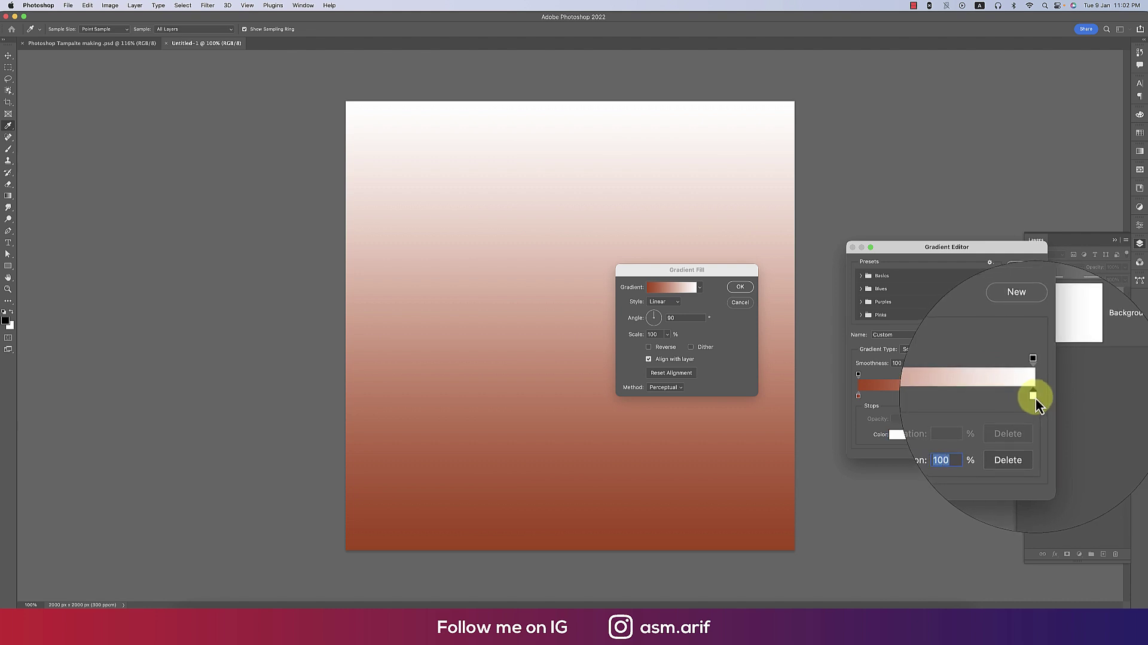
# - Set the gradient fill angle to 0° and reverse it, giving purple left to orange right
pyautogui.click(897, 433)
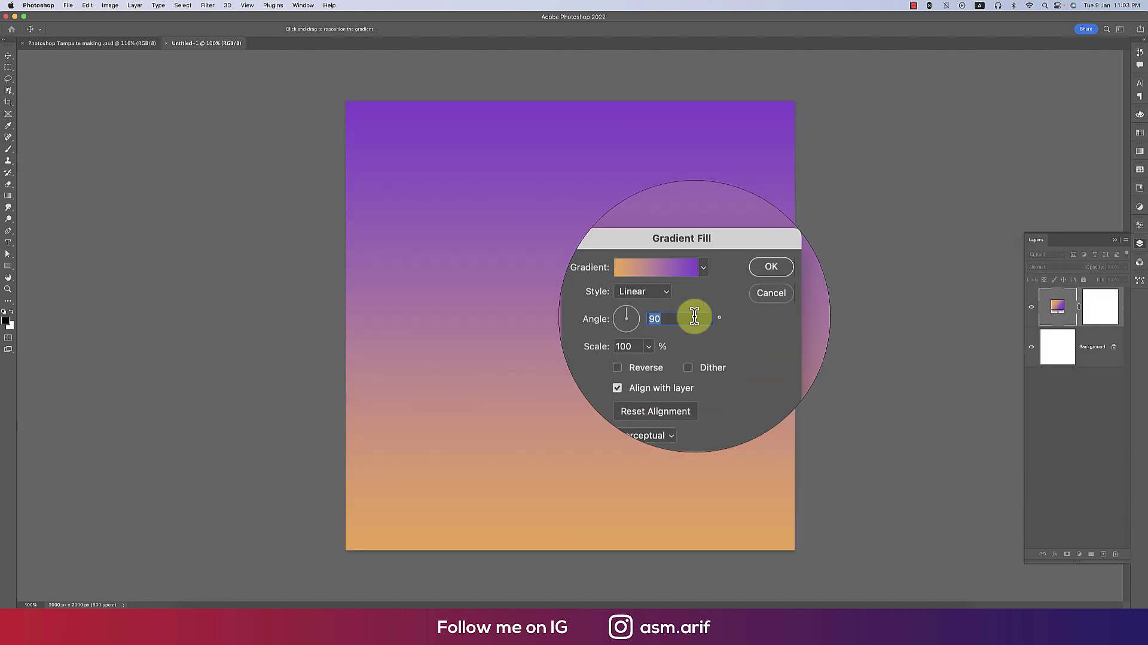
pyautogui.write('45')
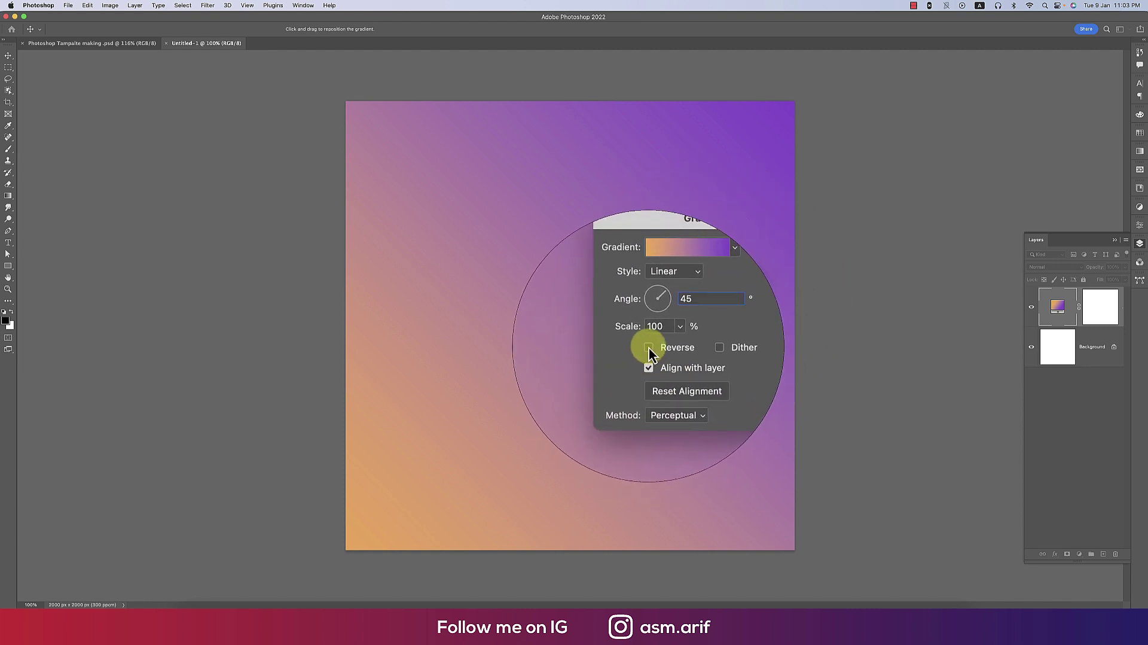
pyautogui.click(649, 348)
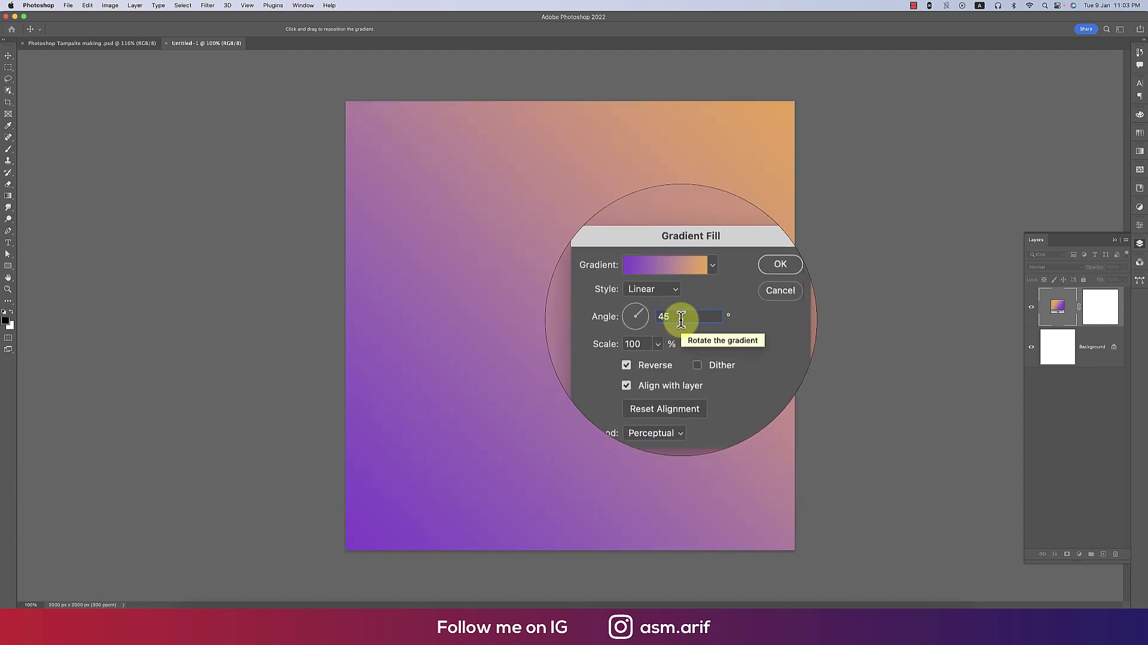
pyautogui.write('0')
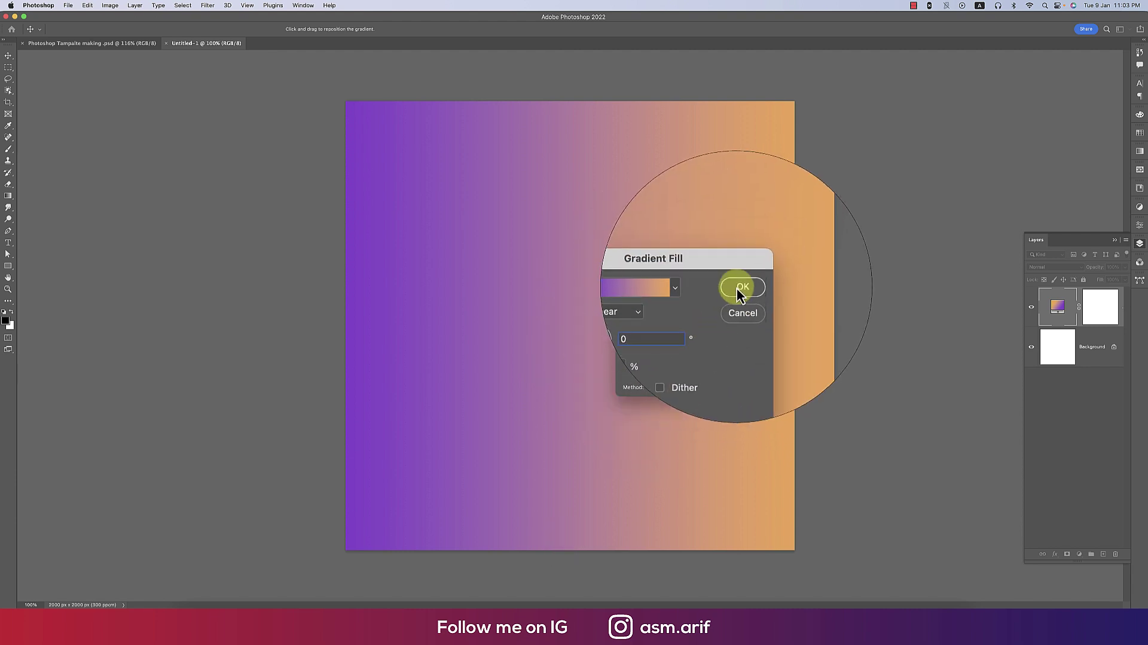
pyautogui.click(742, 287)
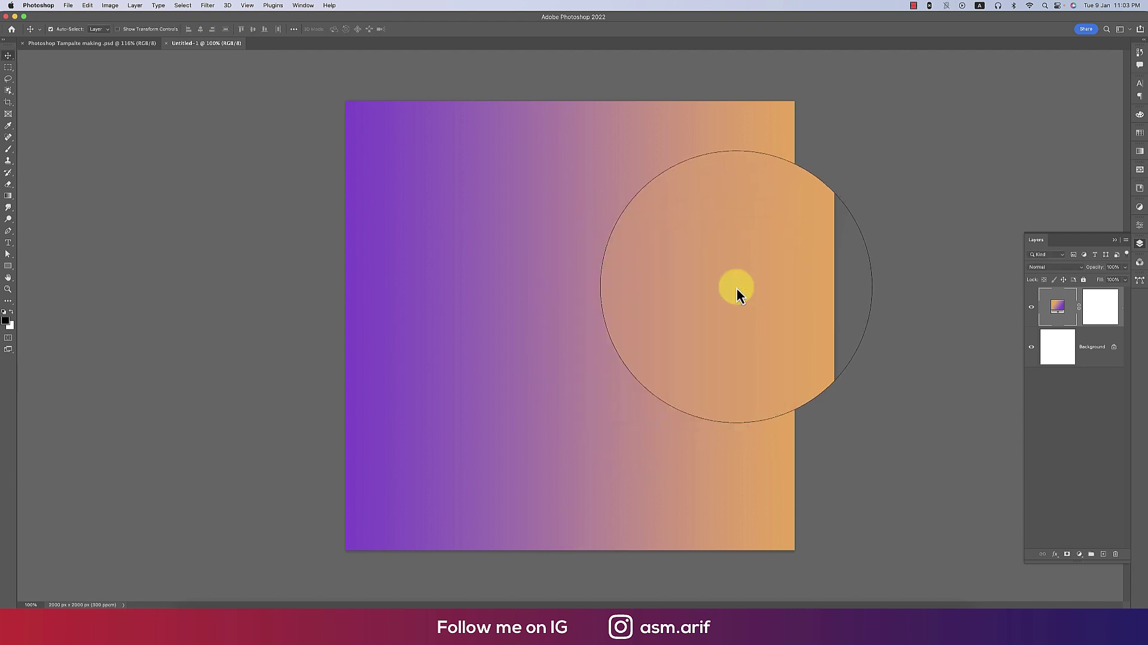
# - Recolour the gradient's orange stop to red (f34848) so it runs purple to red
pyautogui.doubleClick(1057, 306)
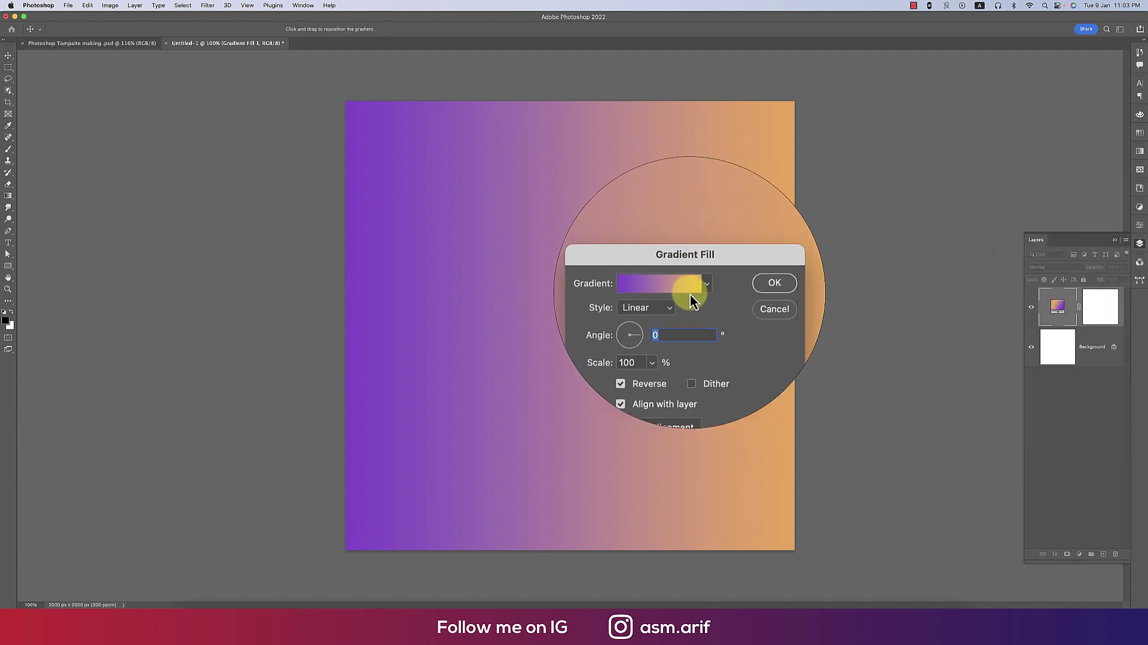
pyautogui.click(681, 287)
pyautogui.click(859, 396)
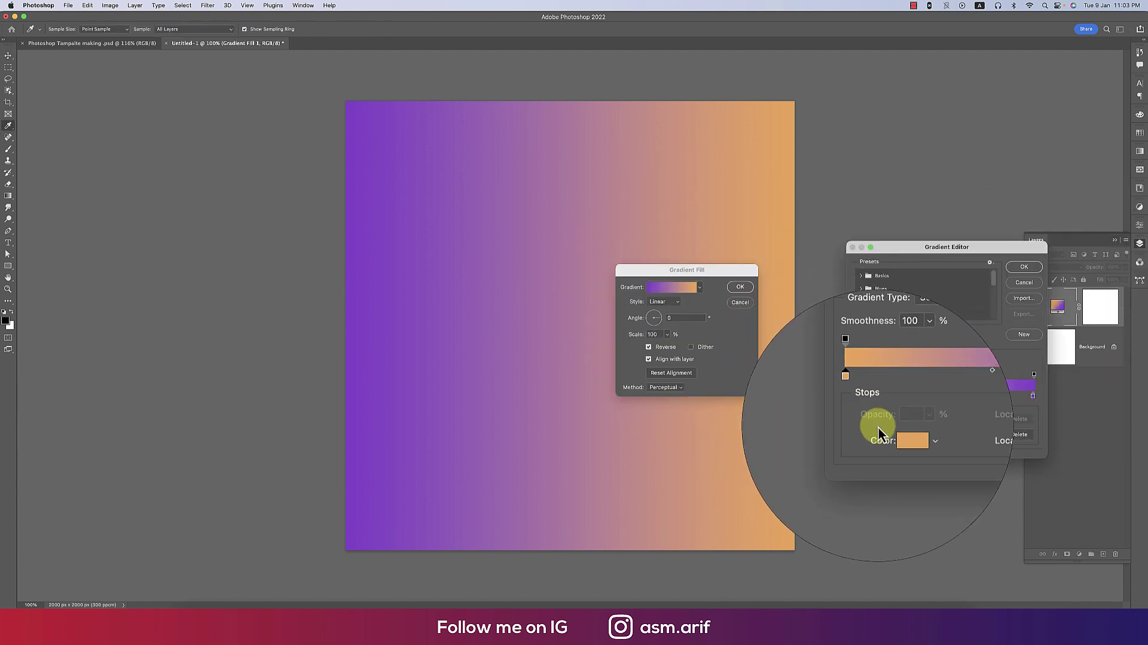
pyautogui.click(899, 435)
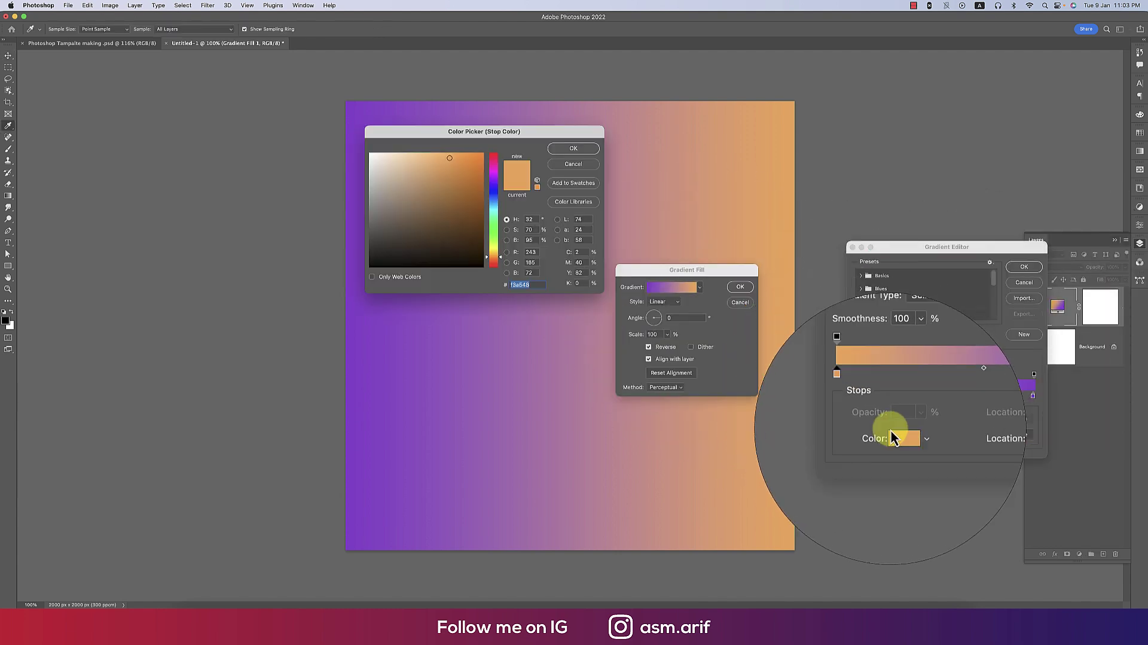
pyautogui.click(496, 266)
pyautogui.moveTo(496, 266); pyautogui.dragTo(496, 271)
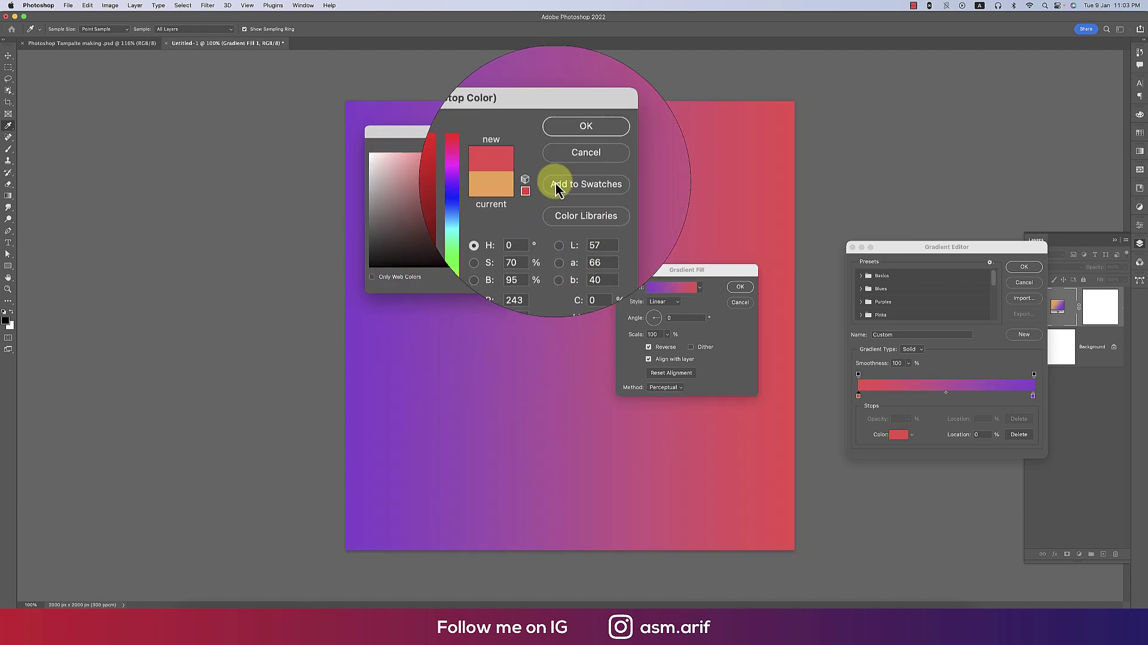
pyautogui.click(571, 156)
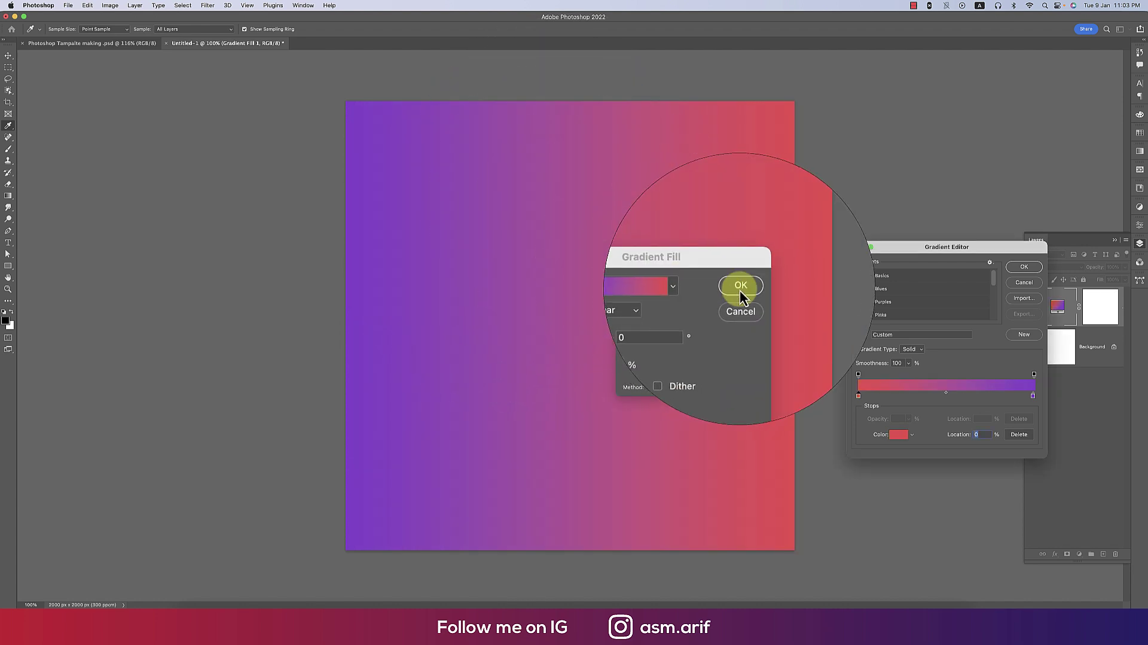
pyautogui.click(1023, 267)
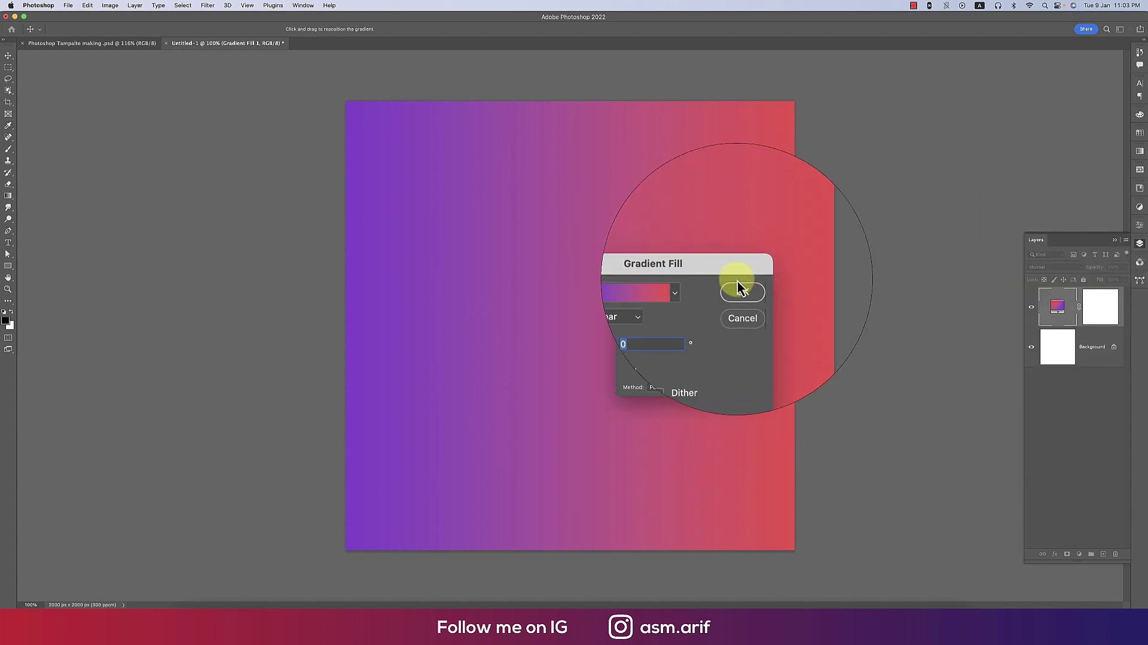
pyautogui.click(741, 287)
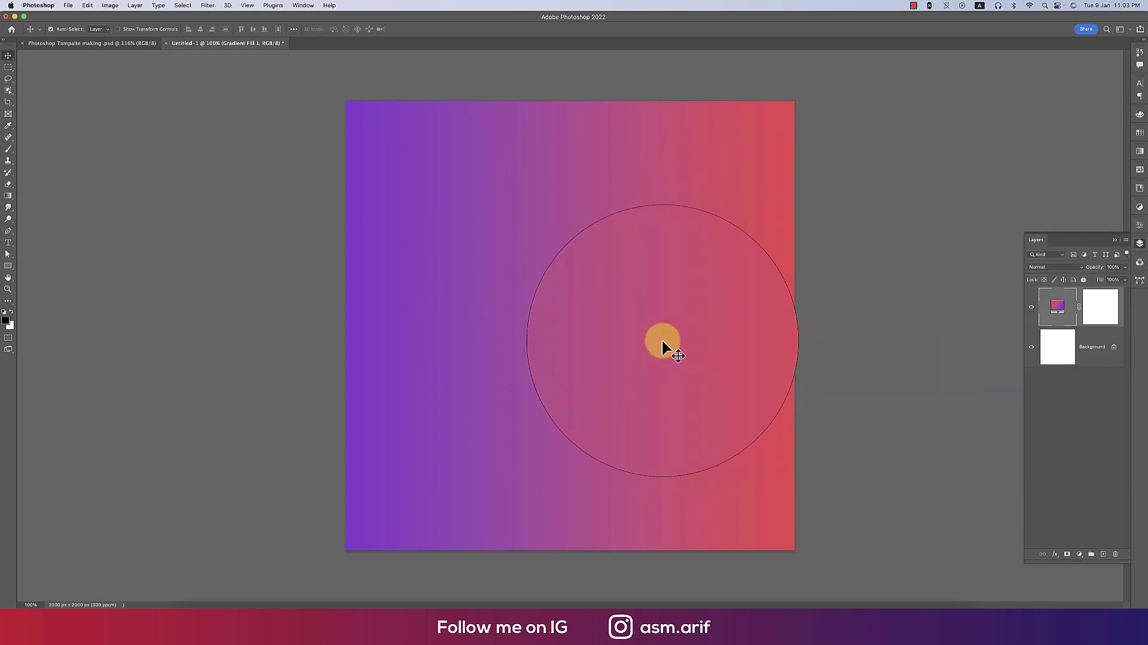
# - Add a white text layer reading RUNNING in the Nagasaki Regular font
pyautogui.click(8, 244)
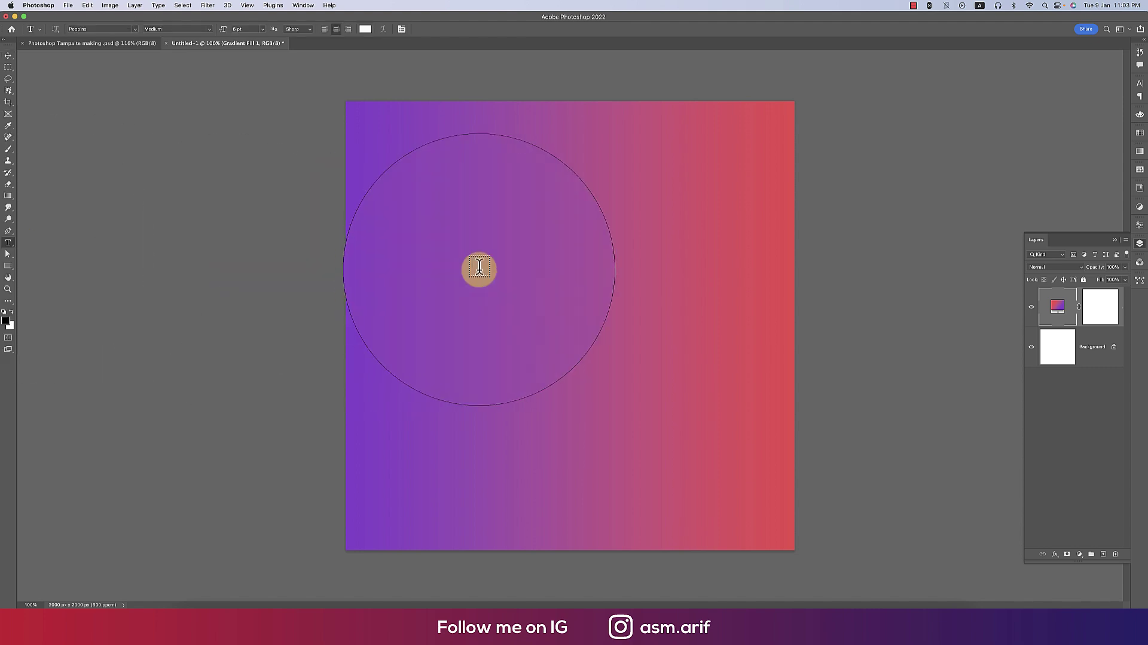
pyautogui.click(480, 269)
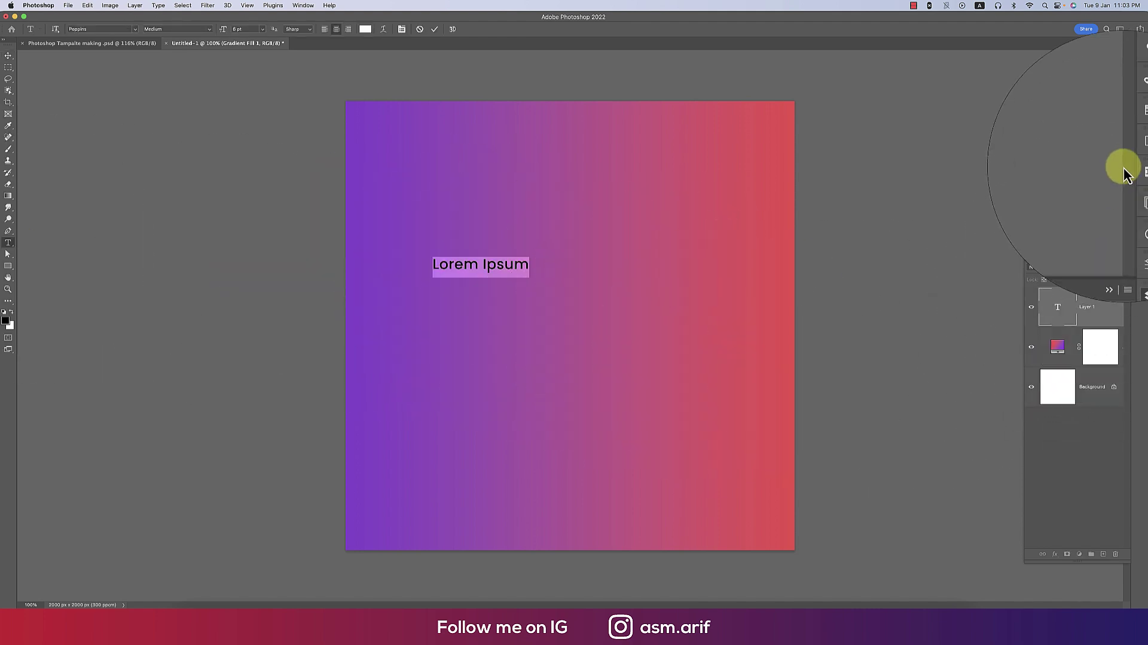
pyautogui.click(1140, 83)
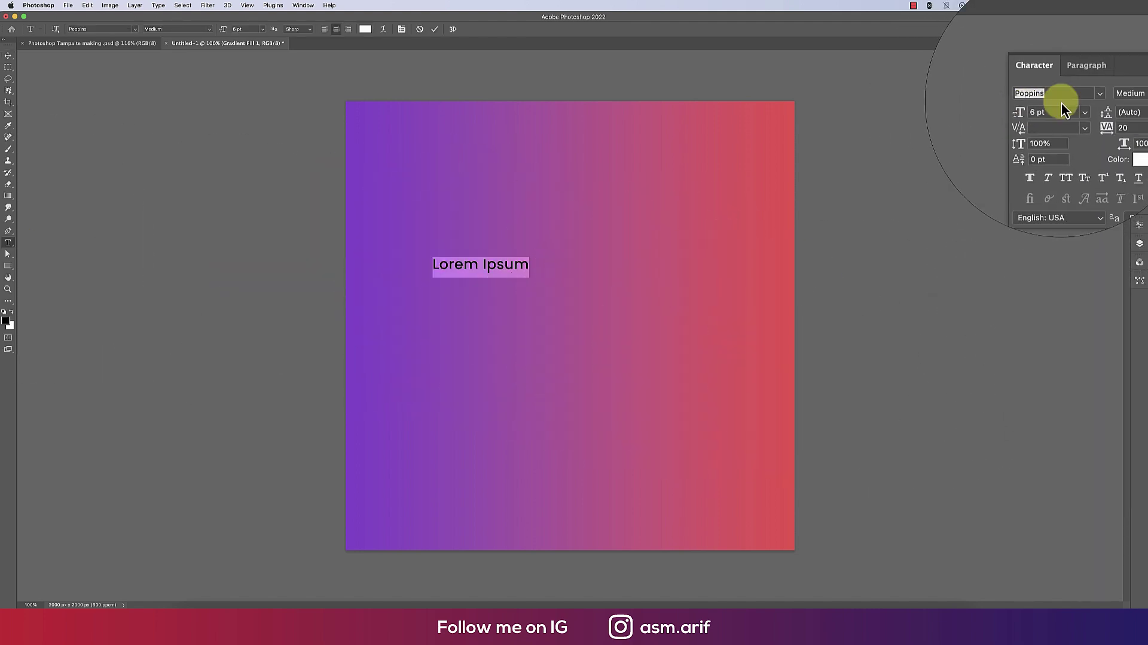
pyautogui.write('na')
pyautogui.click(1061, 101)
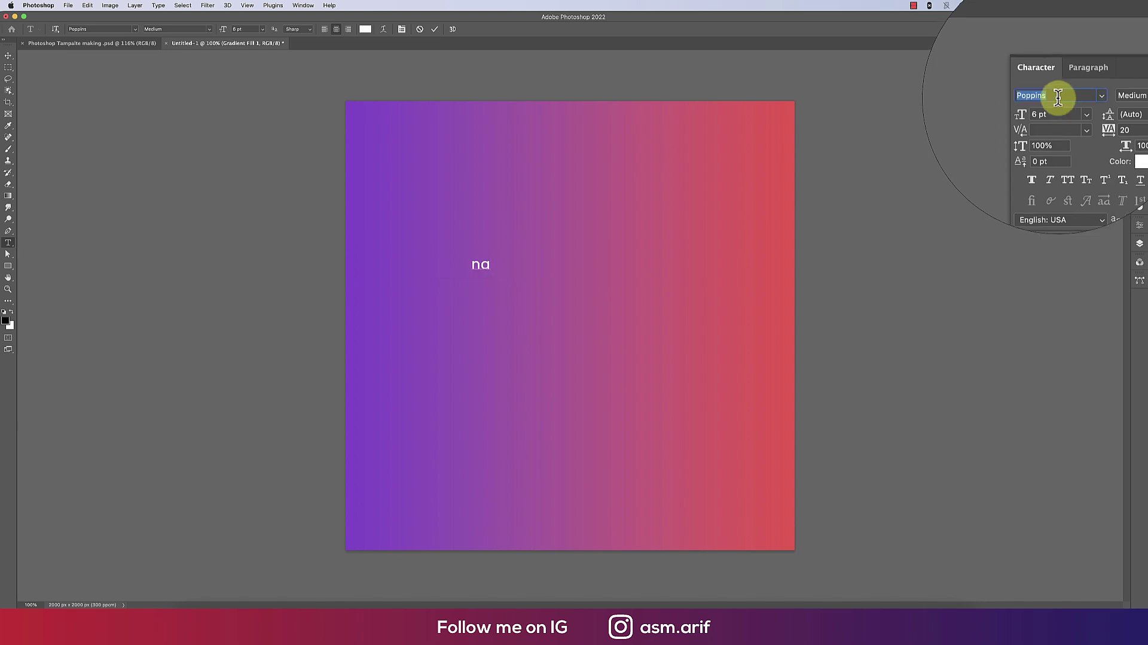
pyautogui.write('na')
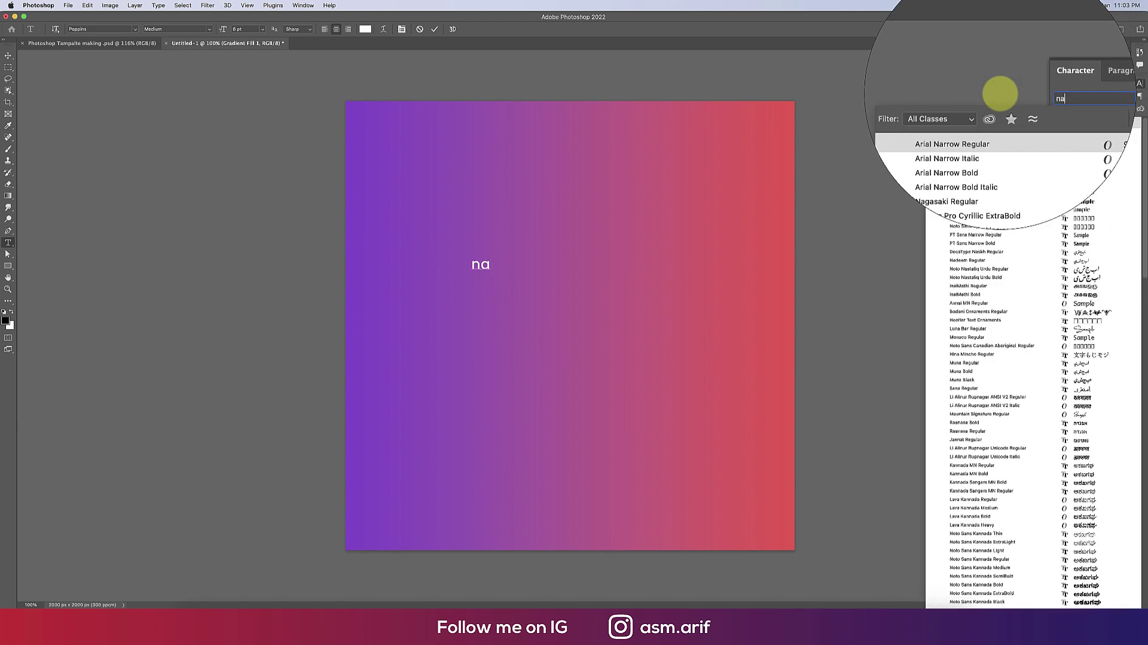
pyautogui.write('h')
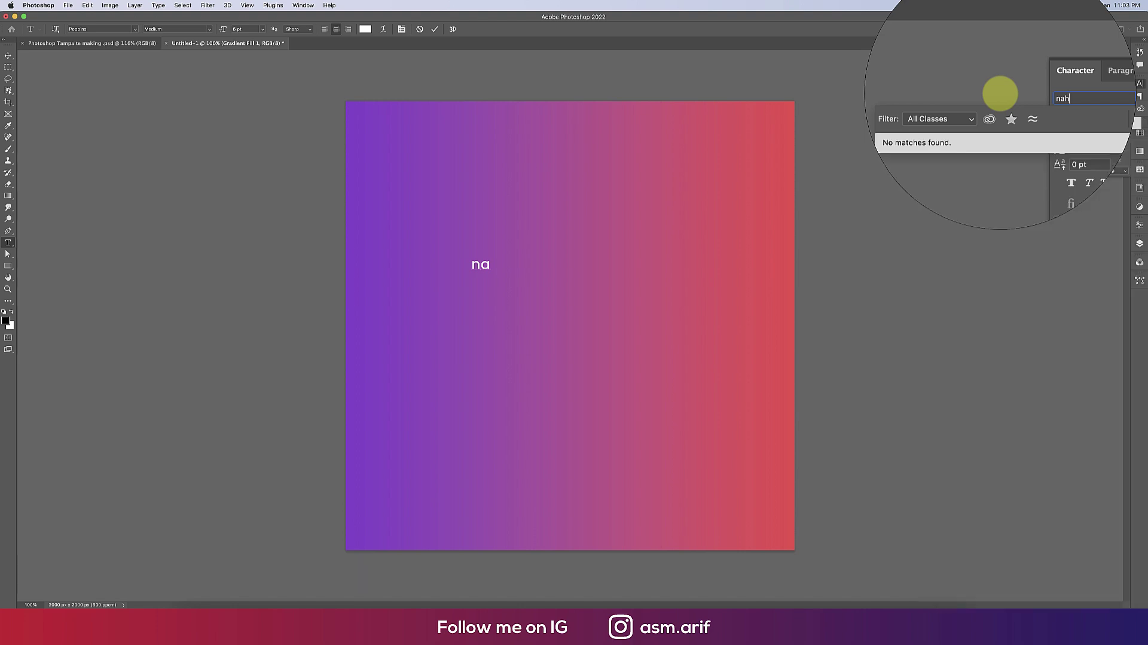
pyautogui.press('BackSpace')
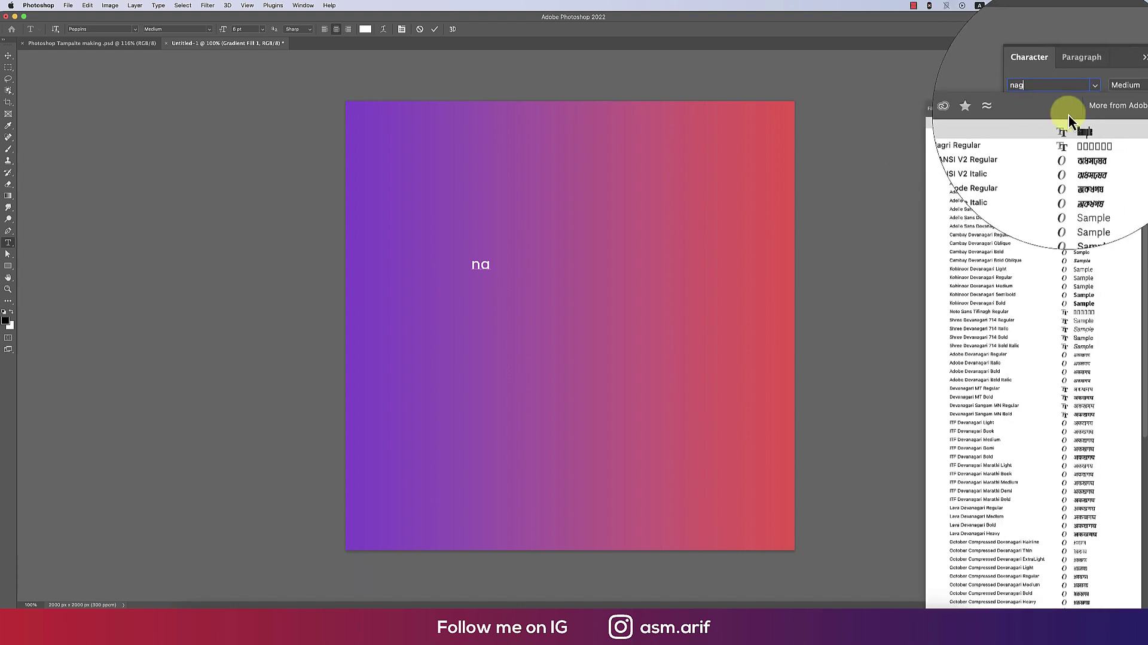
pyautogui.click(963, 205)
pyautogui.press('super+a')
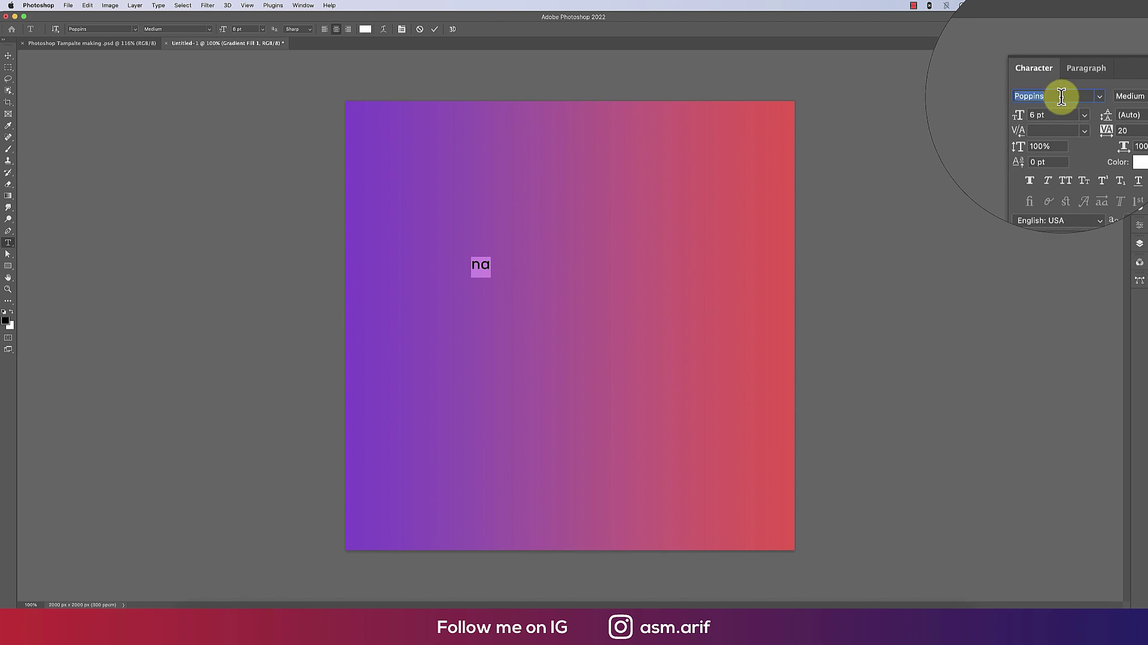
pyautogui.write('naga')
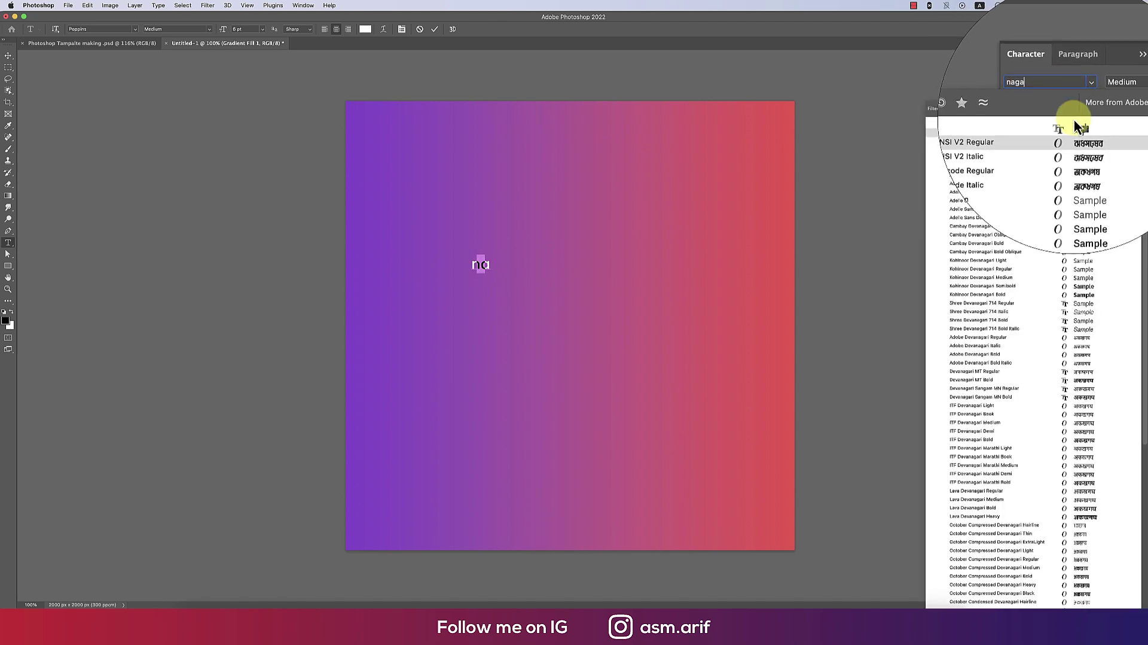
pyautogui.click(1075, 127)
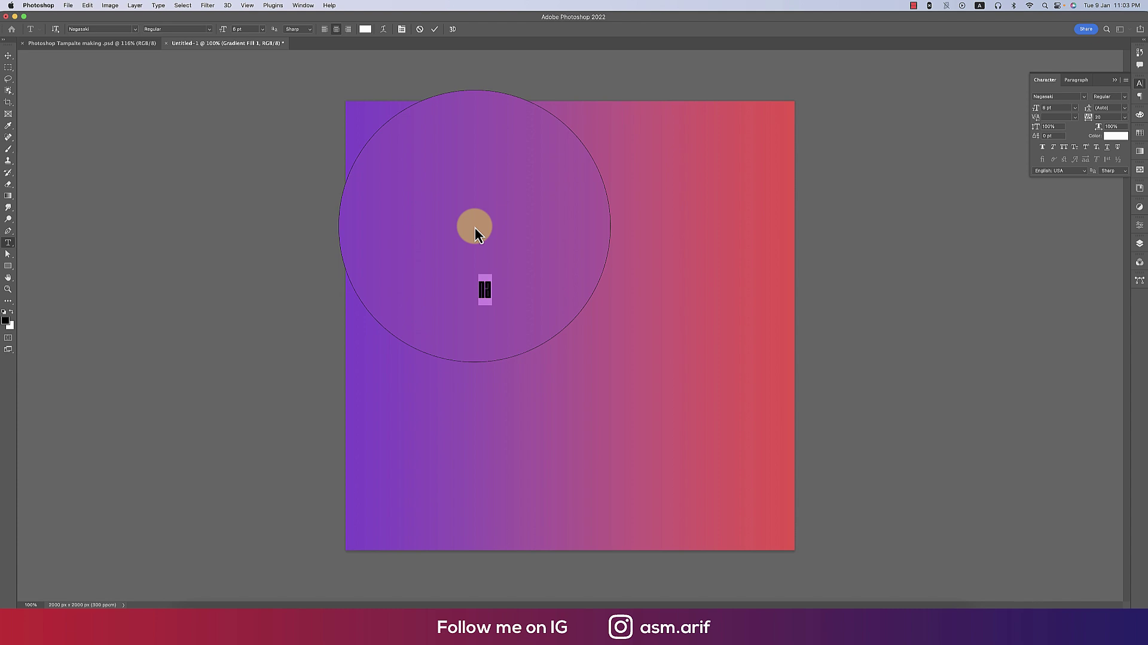
pyautogui.write('RUNNI')
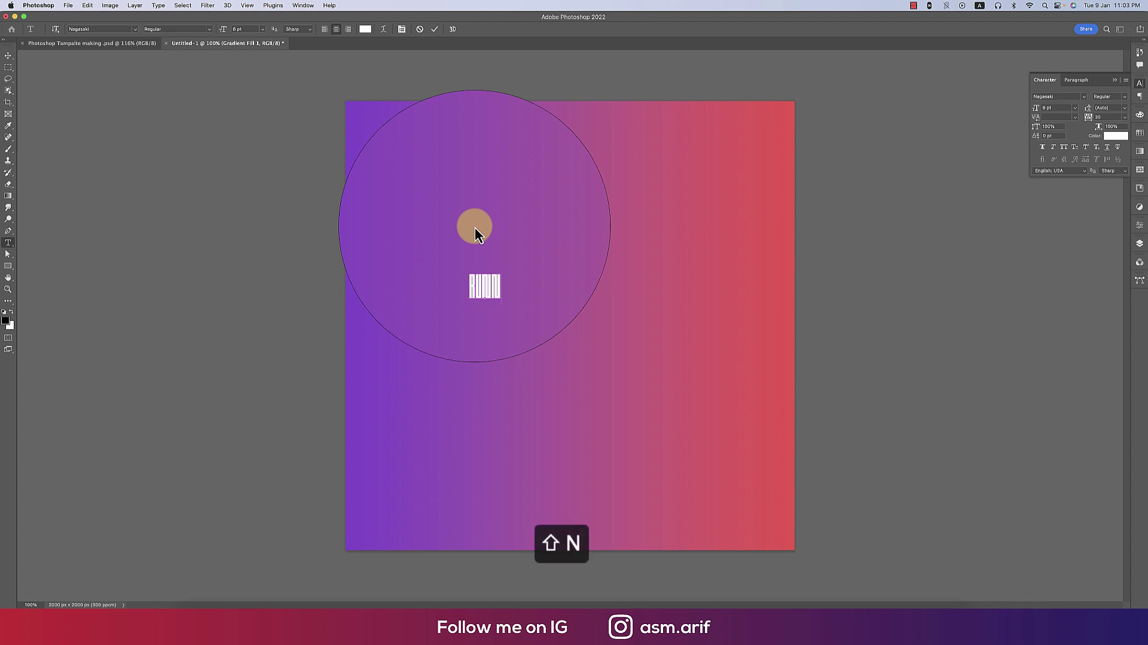
pyautogui.write('NG')
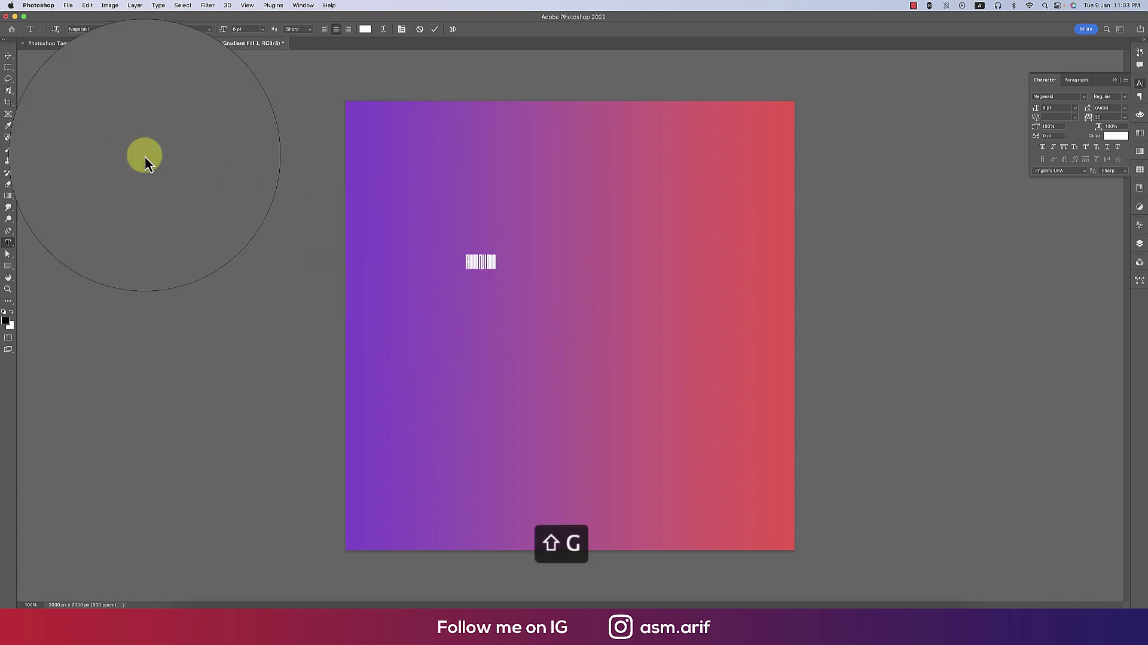
# - Scale RUNNING up, stretch it taller, and centre it on the canvas
pyautogui.click(8, 55)
pyautogui.press('super+t')
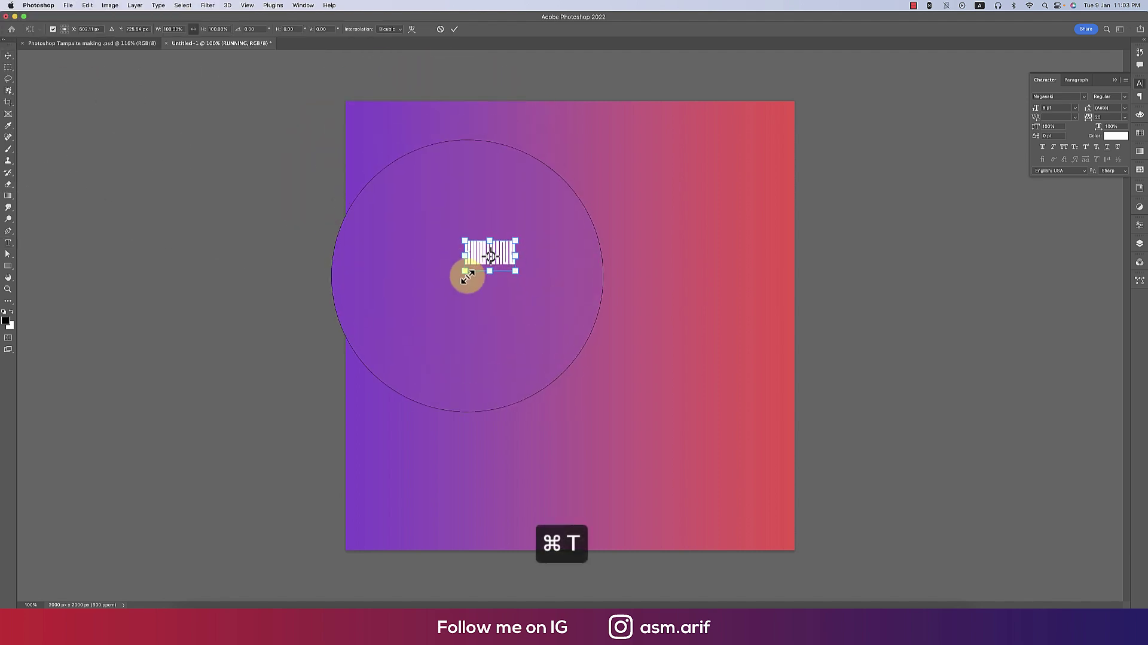
pyautogui.moveTo(502, 264); pyautogui.dragTo(606, 314)
pyautogui.moveTo(569, 257); pyautogui.dragTo(577, 258)
pyautogui.press('Escape')
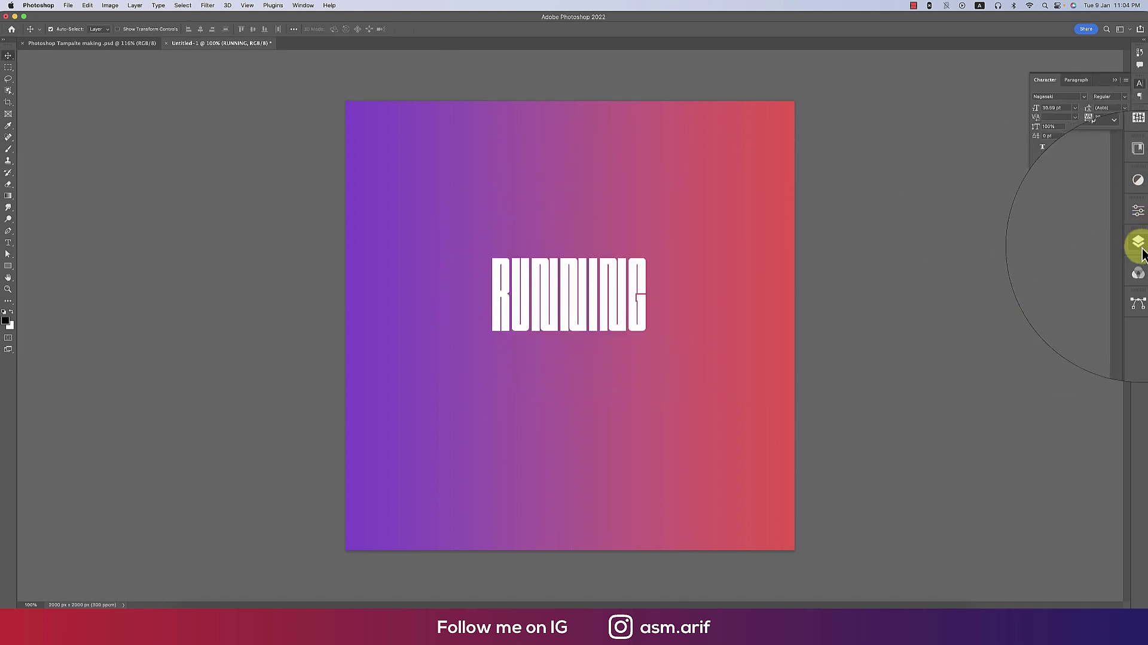
# - Unlock the white Background layer and delete it, leaving RUNNING above Gradient Fill 1
pyautogui.click(1140, 242)
pyautogui.click(1115, 389)
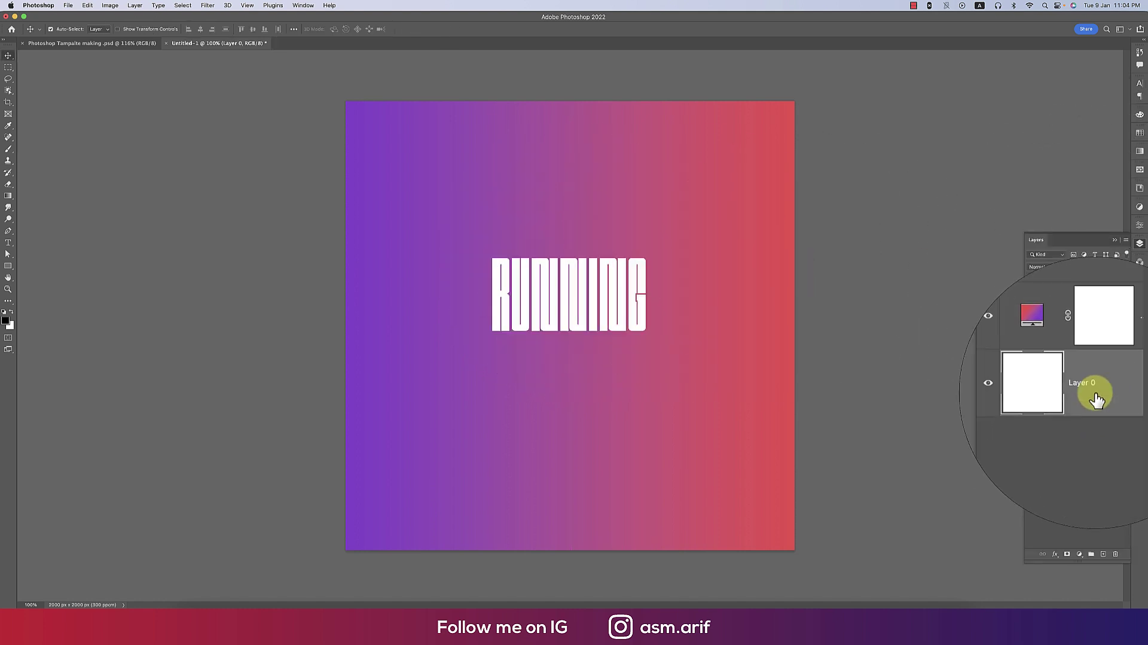
pyautogui.press('BackSpace')
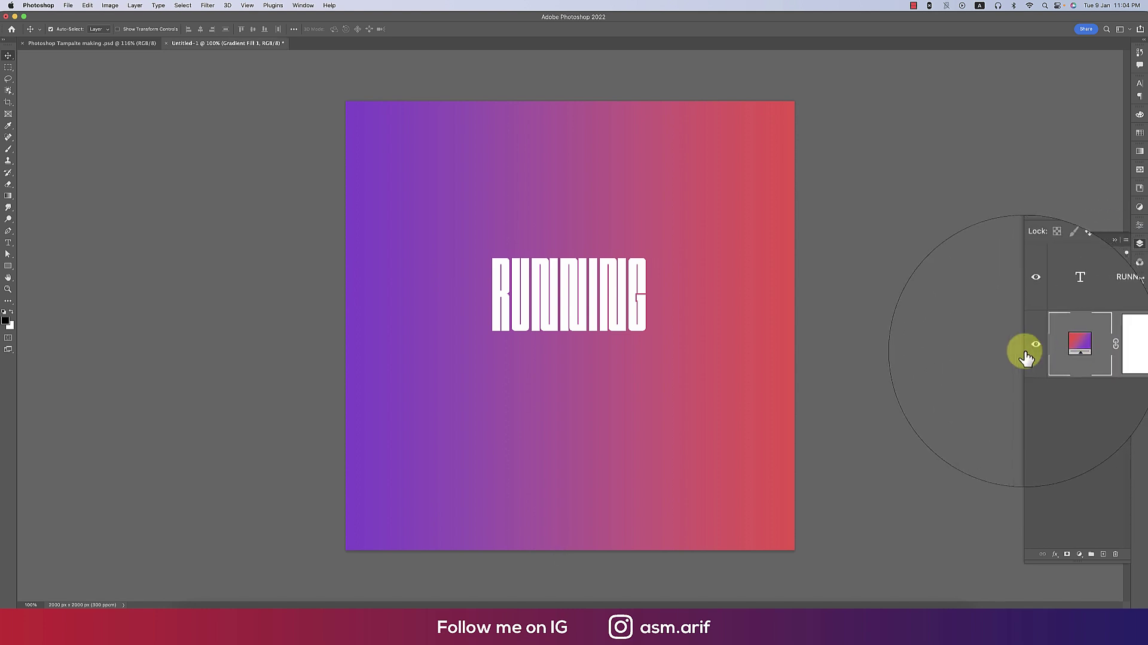
pyautogui.moveTo(1024, 350); pyautogui.dragTo(892, 339)
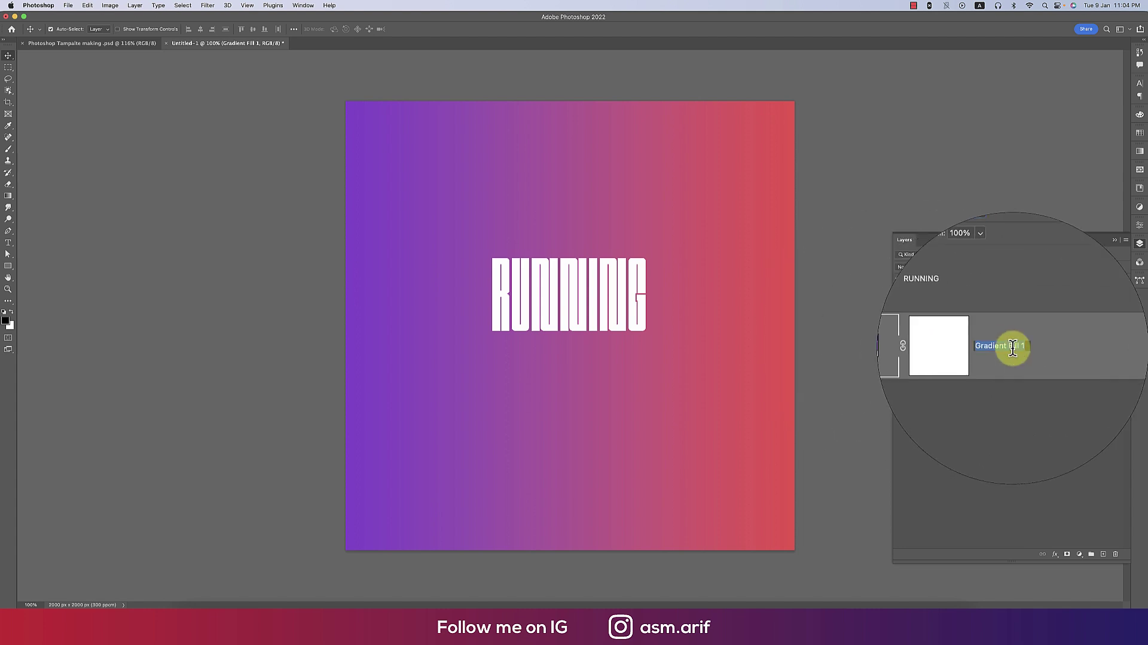
# - Convert the RUNNING layer to a smart object and duplicate it
pyautogui.click(1020, 309)
pyautogui.rightClick(983, 306)
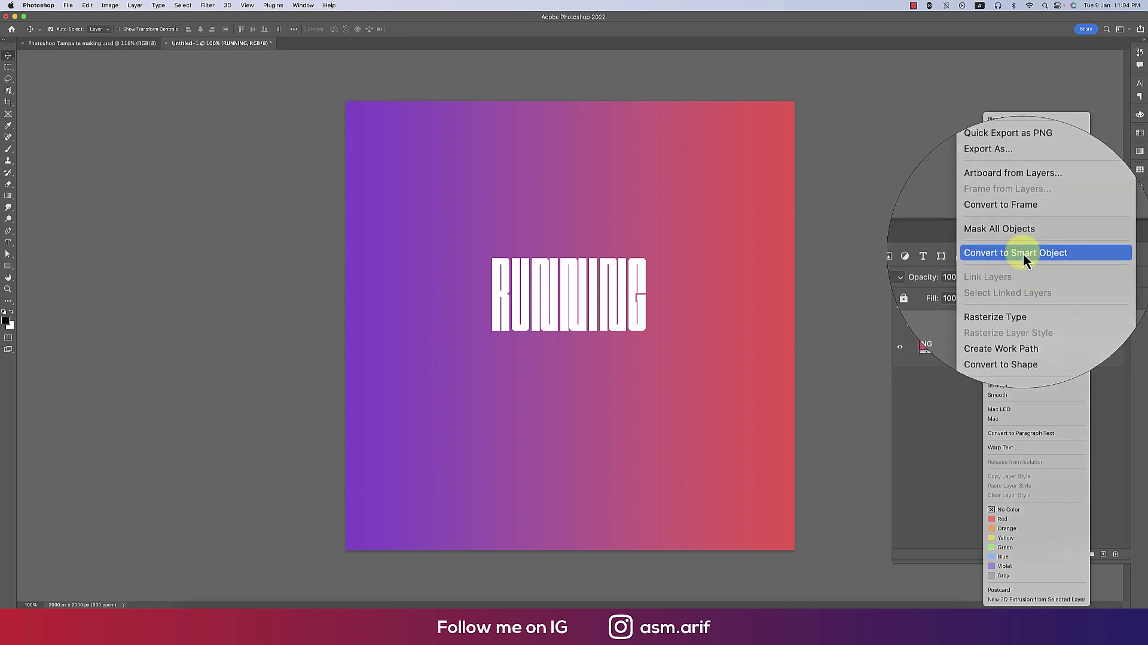
pyautogui.click(1024, 252)
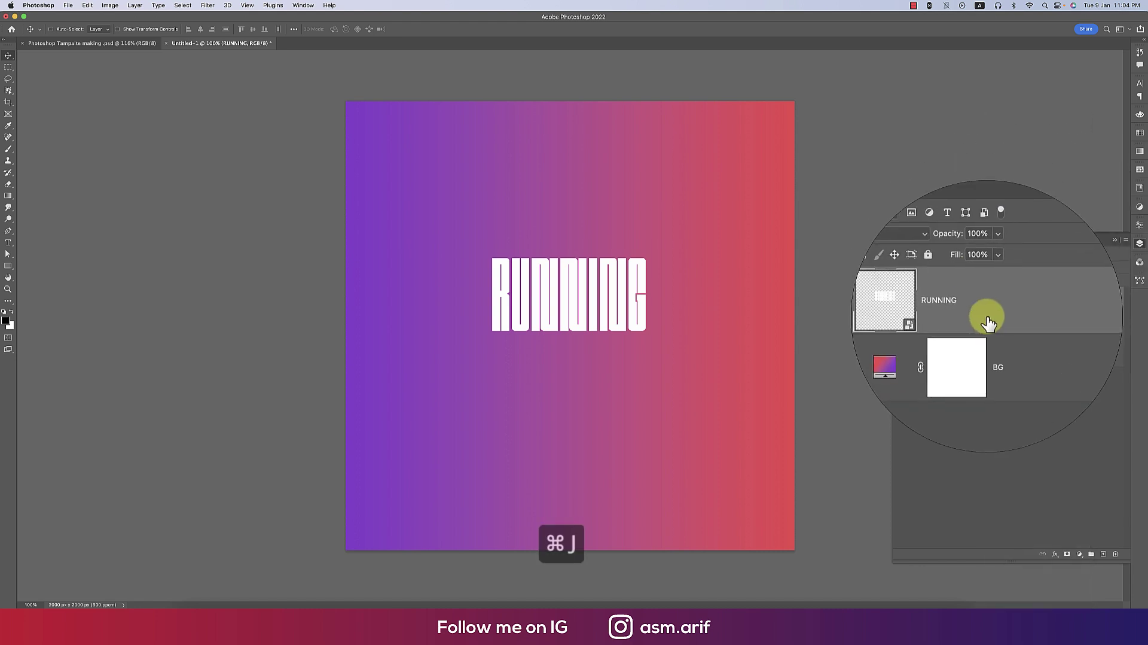
pyautogui.press('super+j')
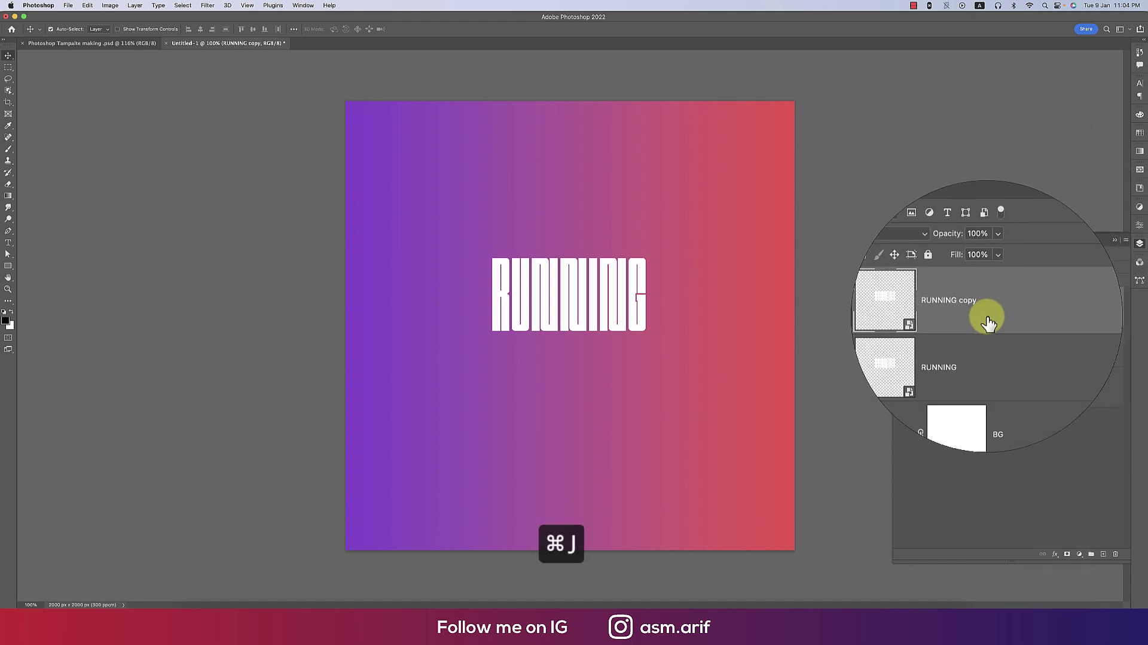
# - Move the original RUNNING down and perspective-warp it into a widening floor
pyautogui.click(983, 349)
pyautogui.press('super+t')
pyautogui.moveTo(622, 311); pyautogui.dragTo(604, 378)
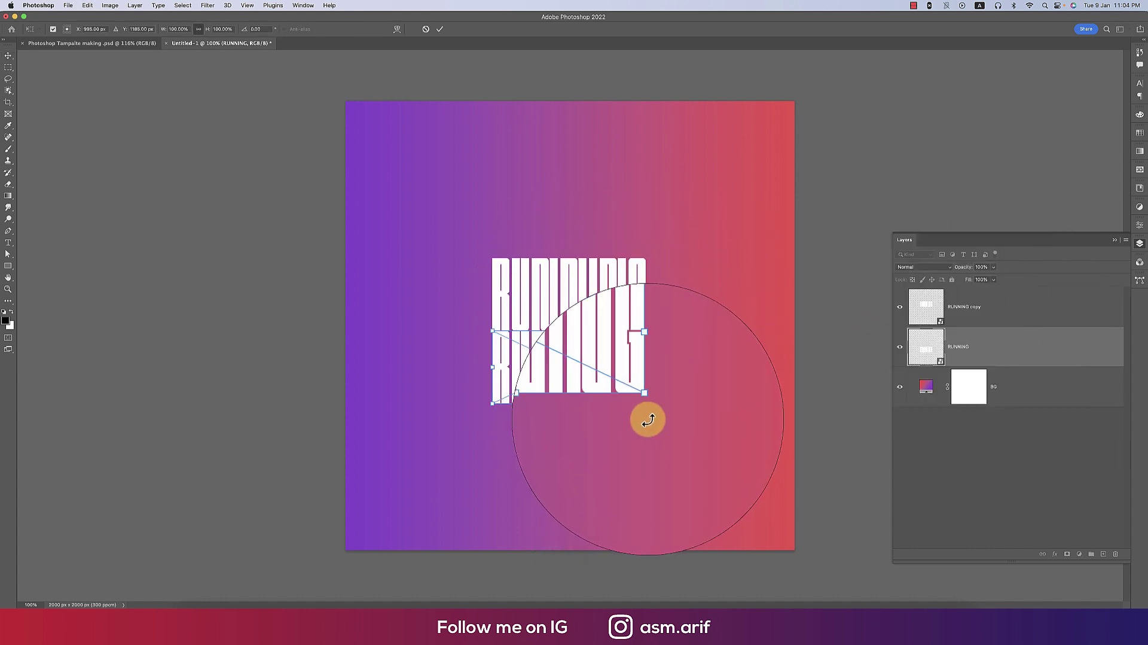
pyautogui.rightClick(610, 371)
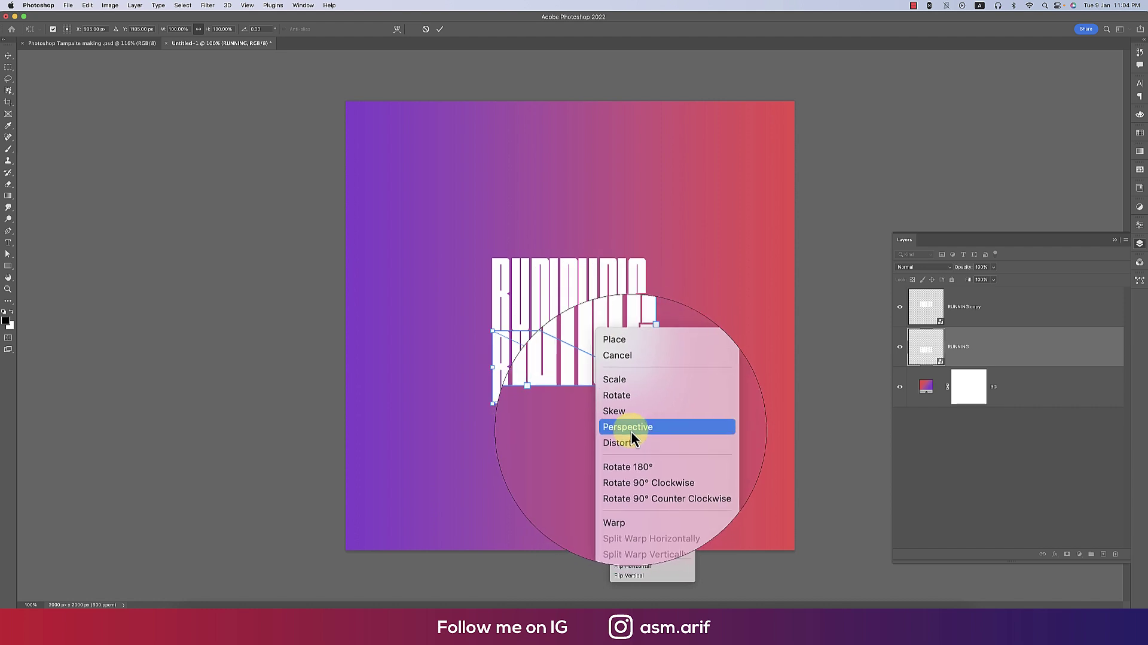
pyautogui.click(631, 427)
pyautogui.scroll(-5, 540, 364)
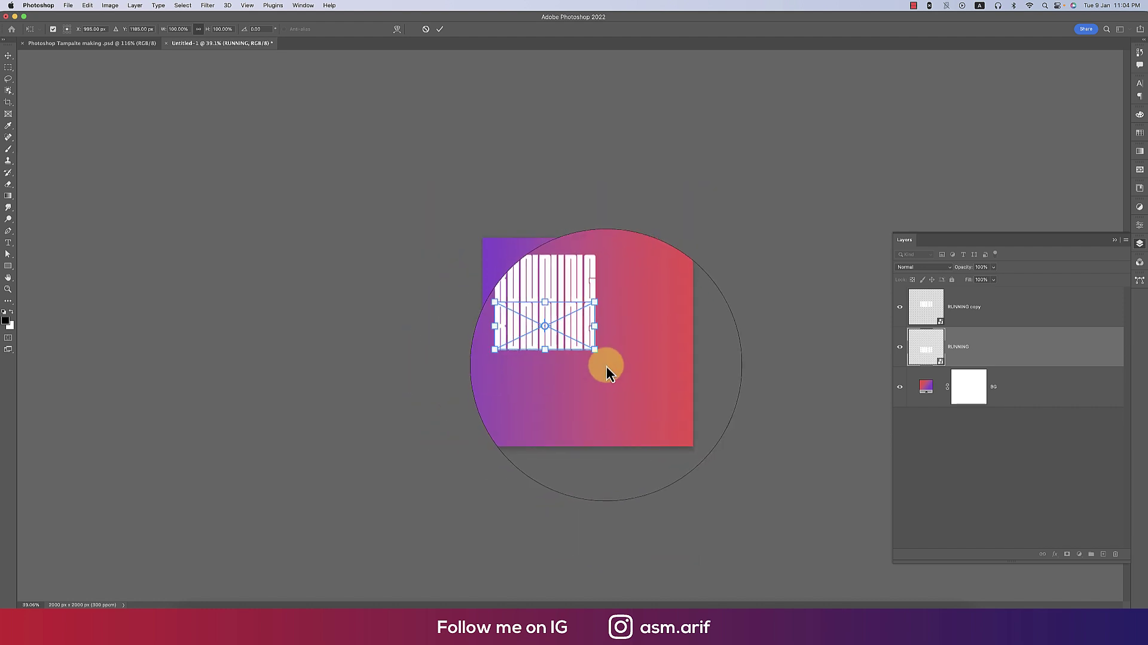
pyautogui.moveTo(603, 362); pyautogui.dragTo(731, 383)
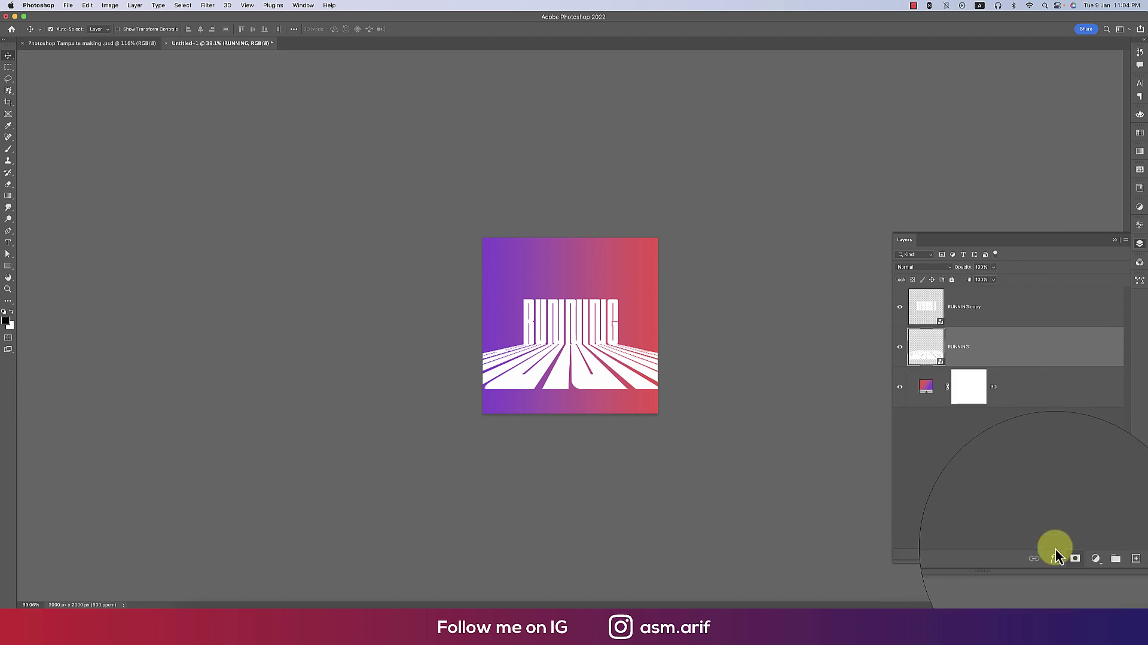
# - Draw an upward gradient on the RUNNING floor's layer mask so it fades toward the bottom
pyautogui.press('super+0')
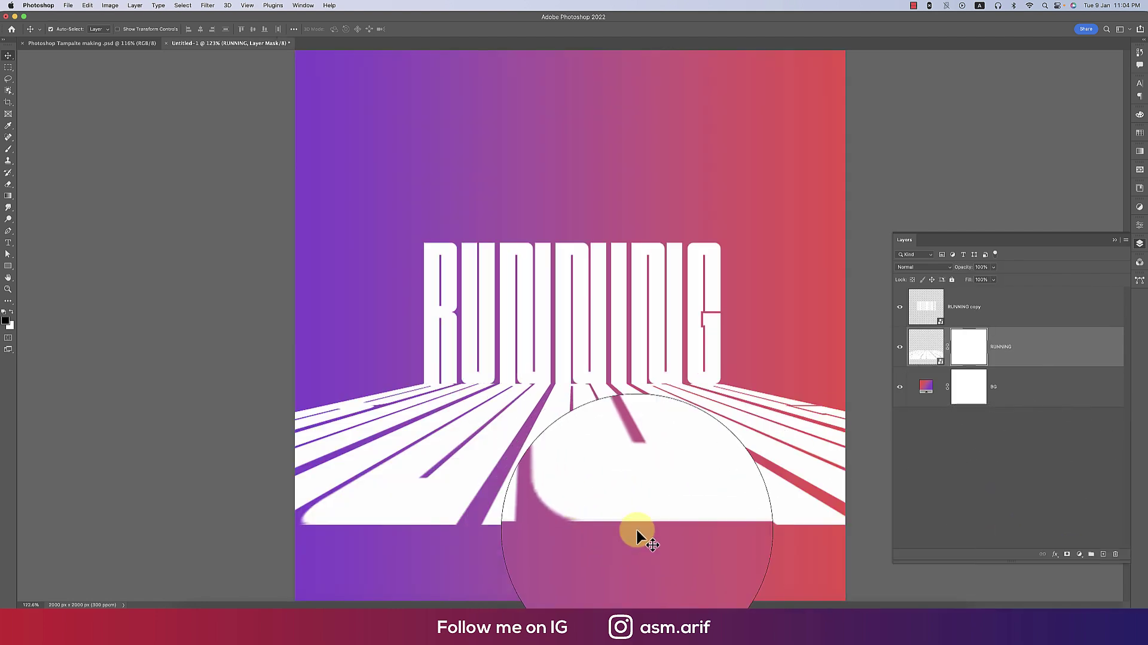
pyautogui.press('g')
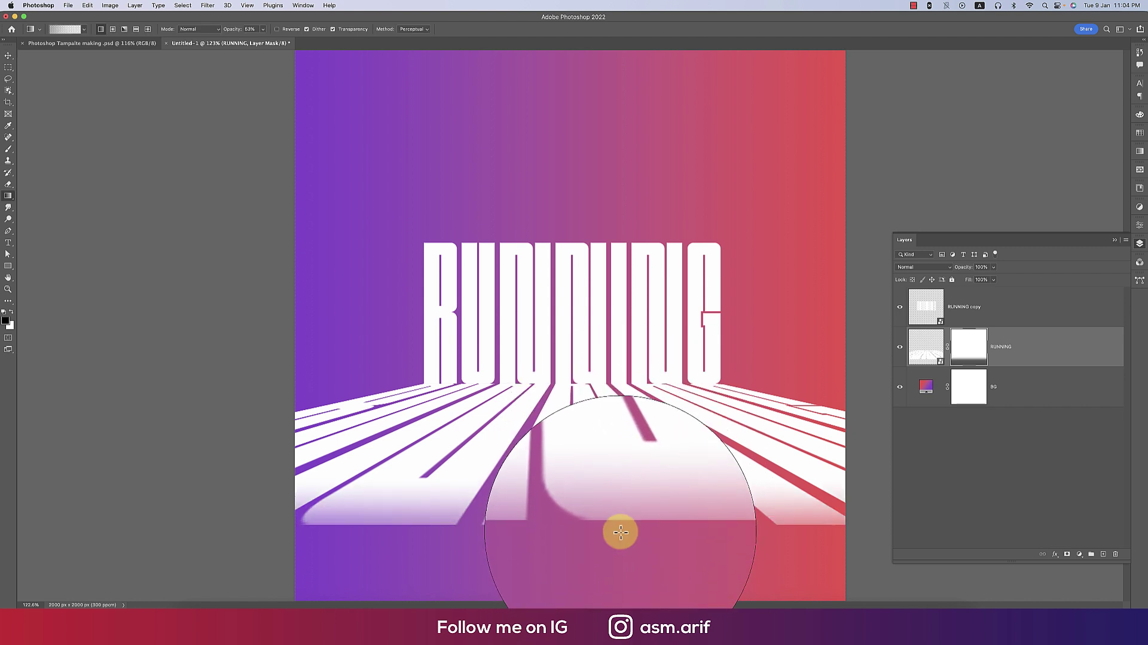
pyautogui.moveTo(619, 524); pyautogui.dragTo(635, 449)
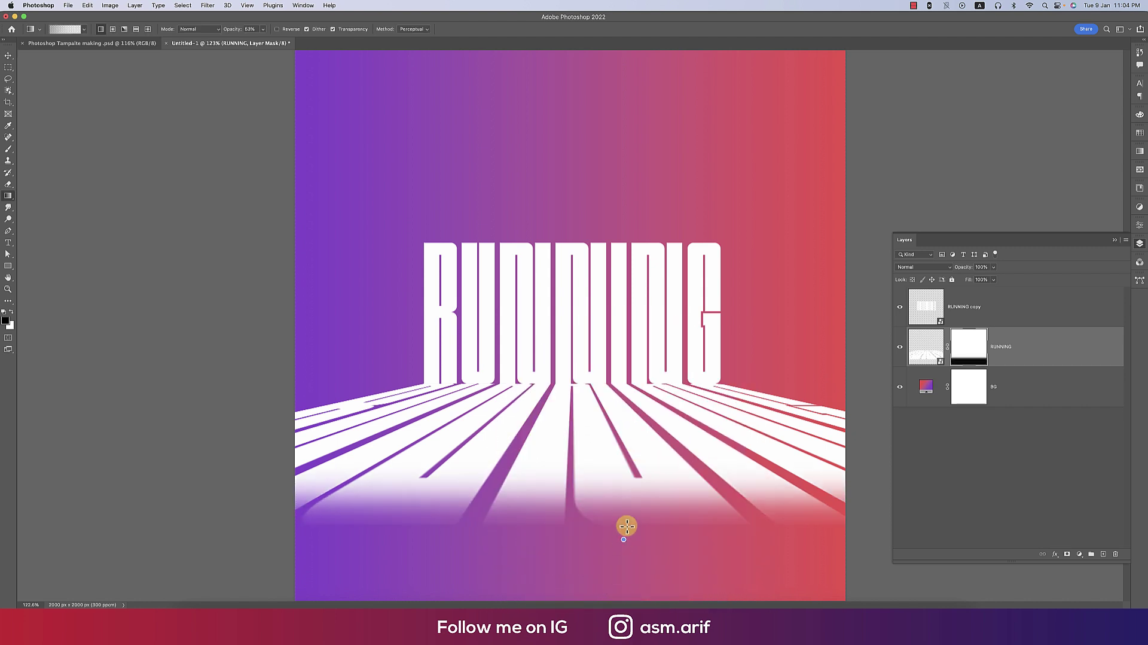
pyautogui.moveTo(637, 538); pyautogui.dragTo(653, 432)
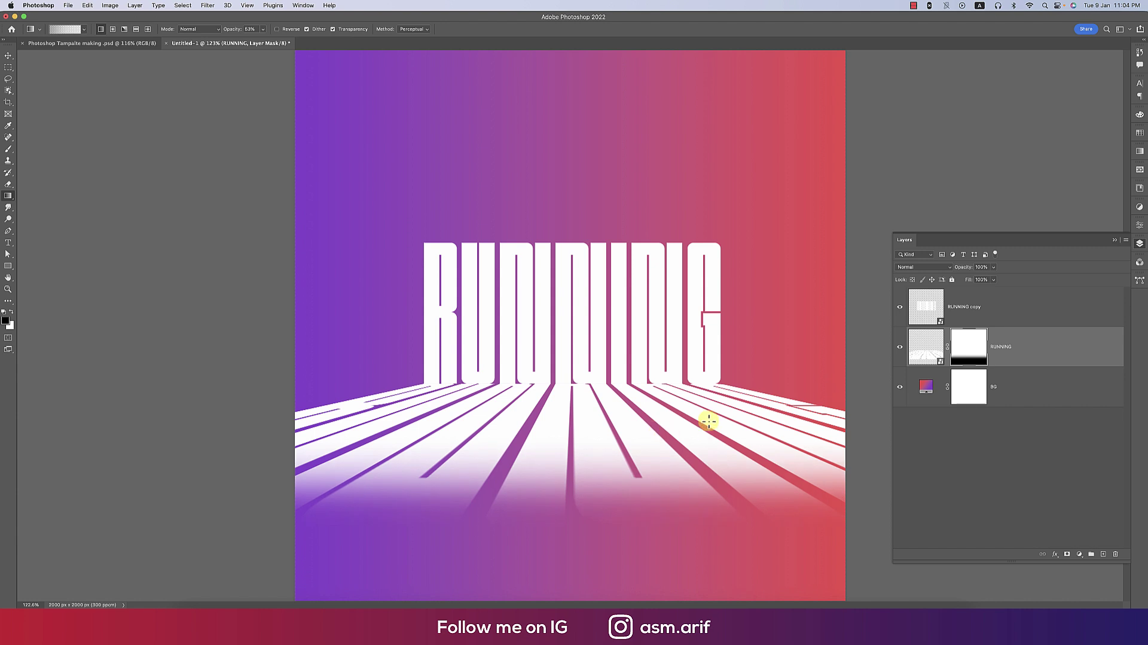
pyautogui.scroll(-4, 511, 419)
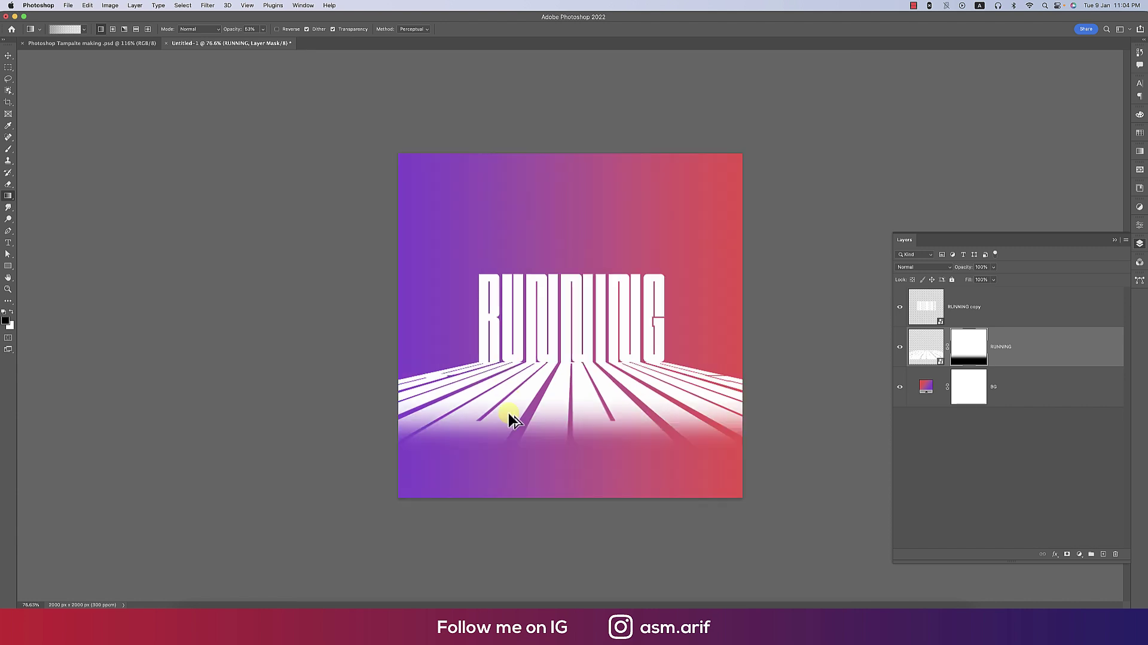
# - Place pngegg.png from Downloads as an embedded image, shrink it and set it on the floor
pyautogui.click(539, 278)
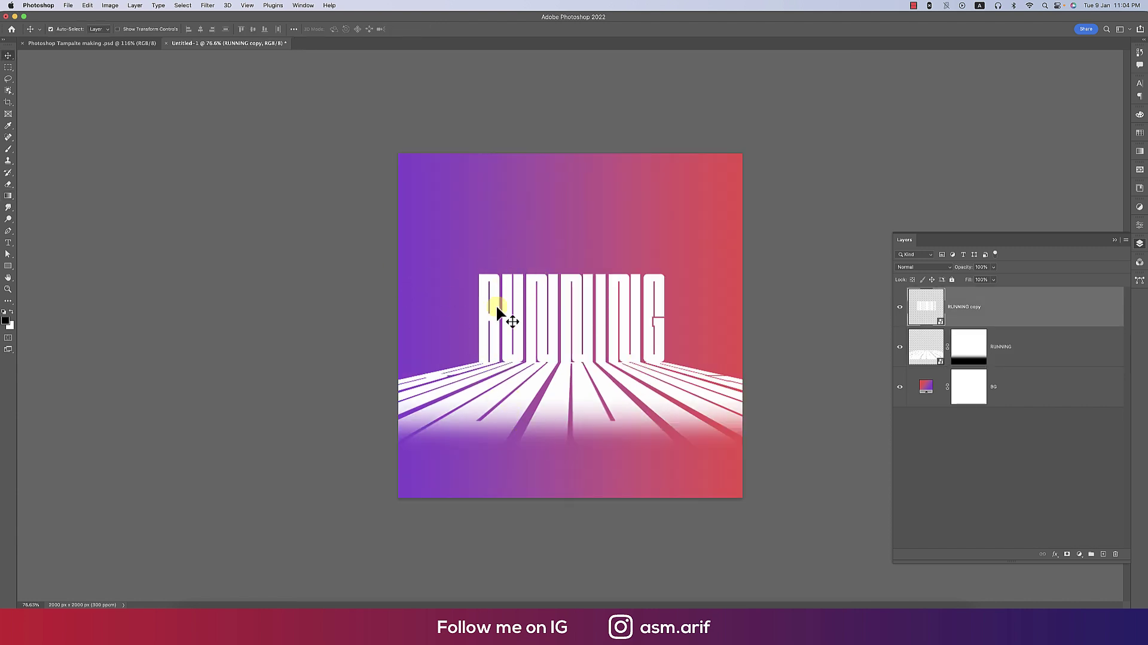
pyautogui.click(68, 9)
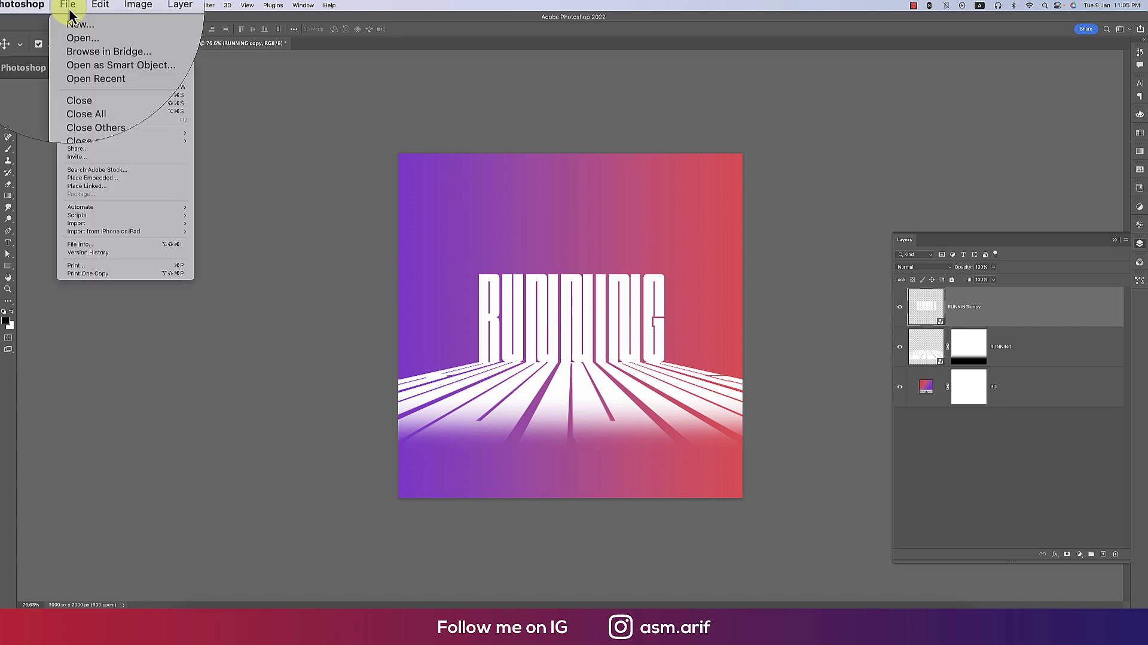
pyautogui.click(99, 177)
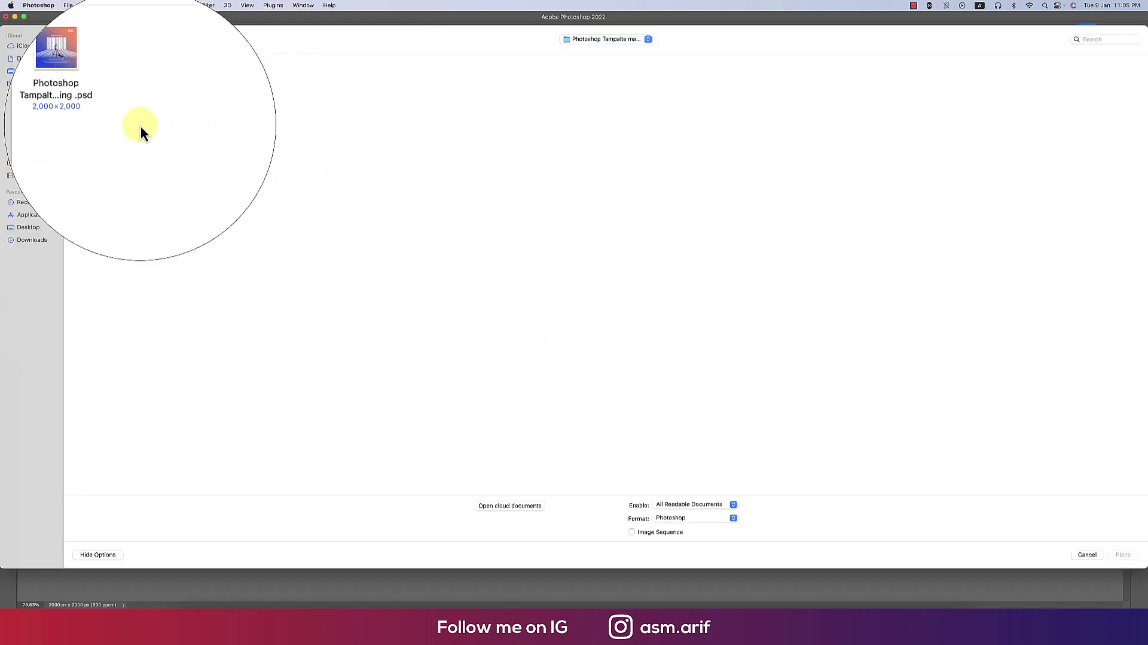
pyautogui.click(57, 242)
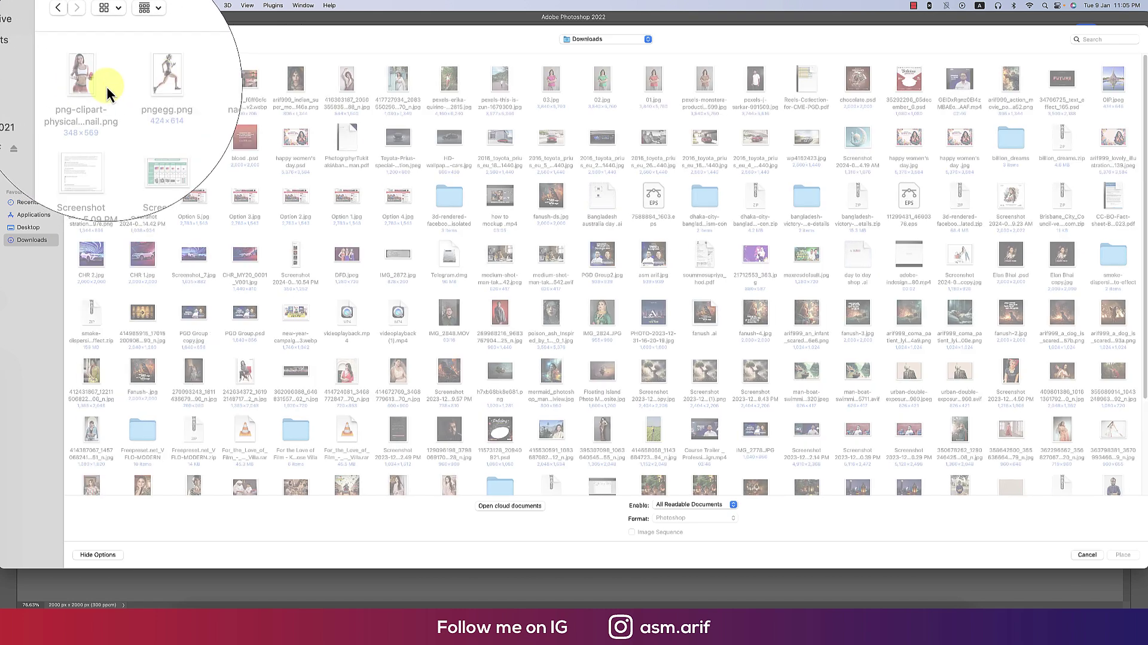
pyautogui.click(139, 83)
pyautogui.doubleClick(138, 85)
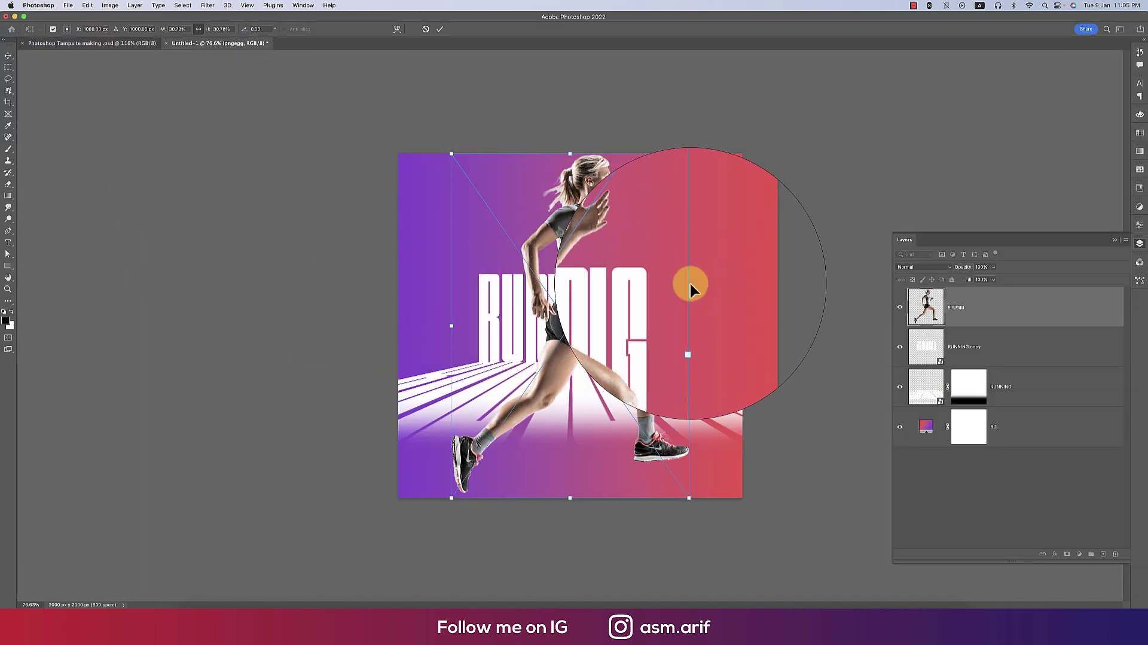
pyautogui.moveTo(688, 327); pyautogui.dragTo(598, 319)
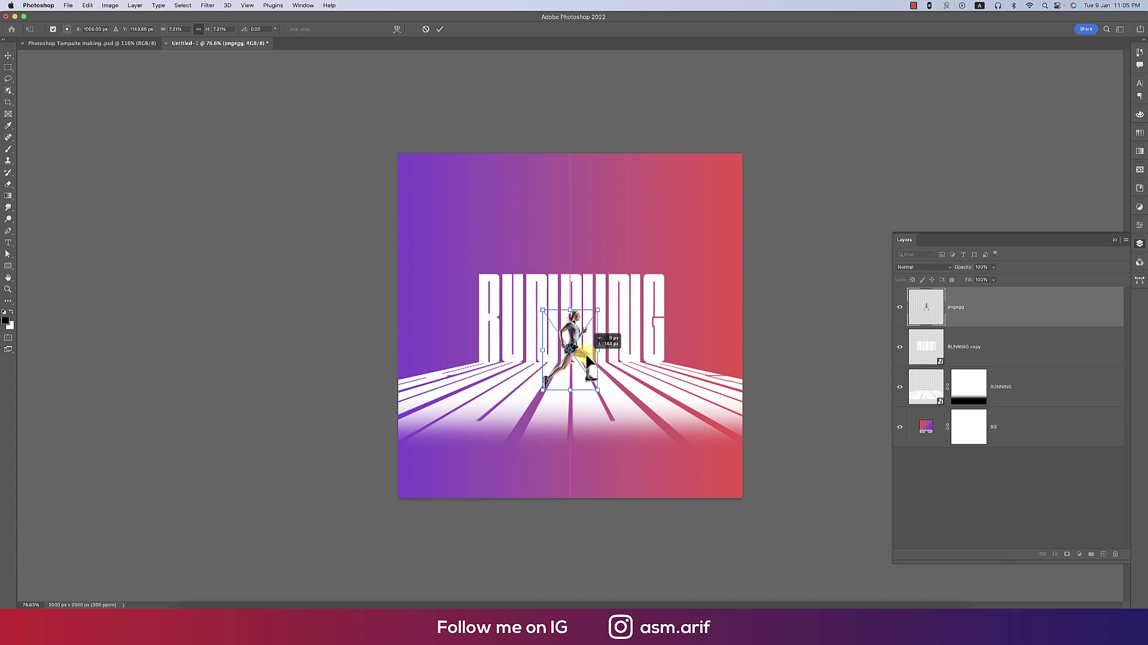
pyautogui.moveTo(587, 360); pyautogui.dragTo(561, 326)
# - Stretch the upright RUNNING copy lettering taller by dragging its top edge up
pyautogui.click(637, 293)
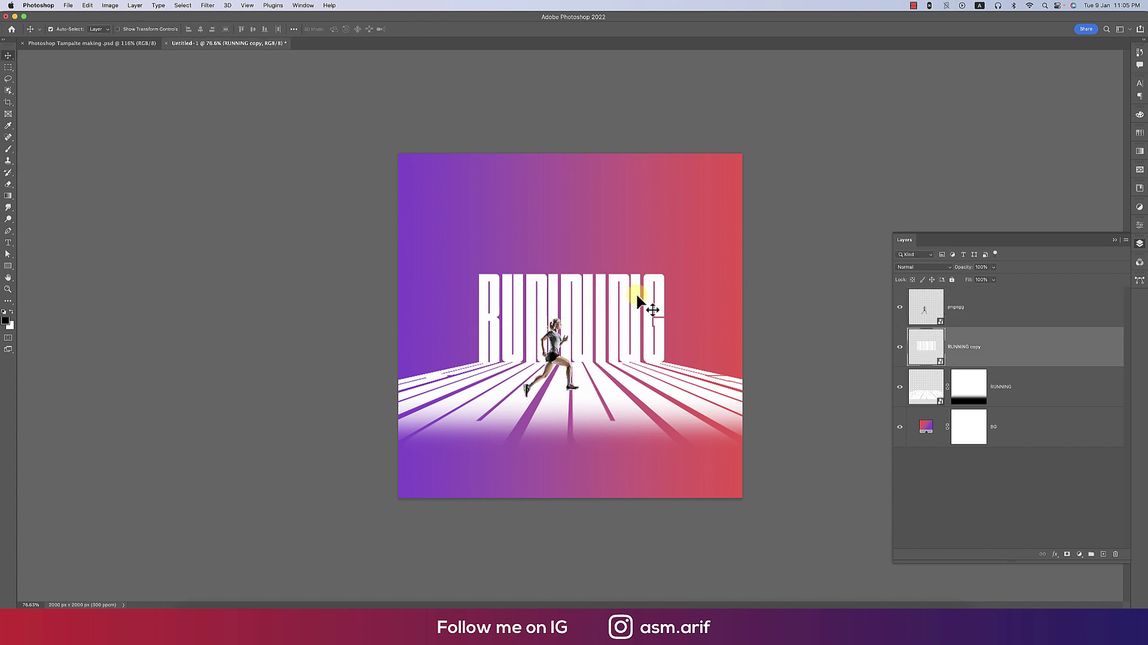
pyautogui.click(900, 347)
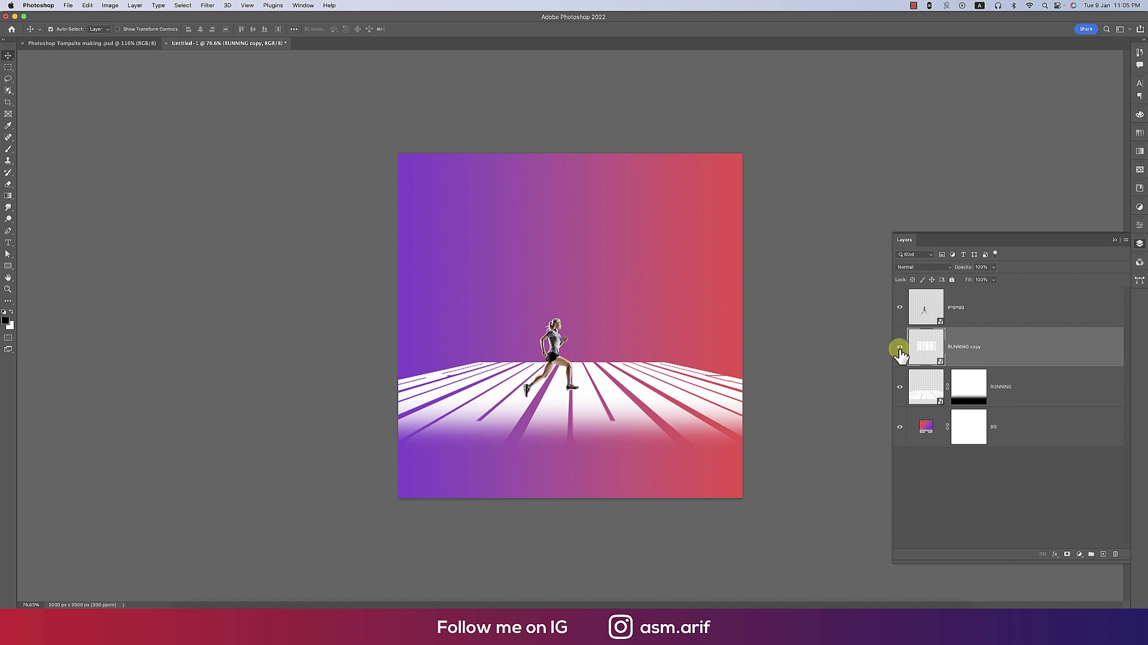
pyautogui.click(900, 347)
pyautogui.press('super+t')
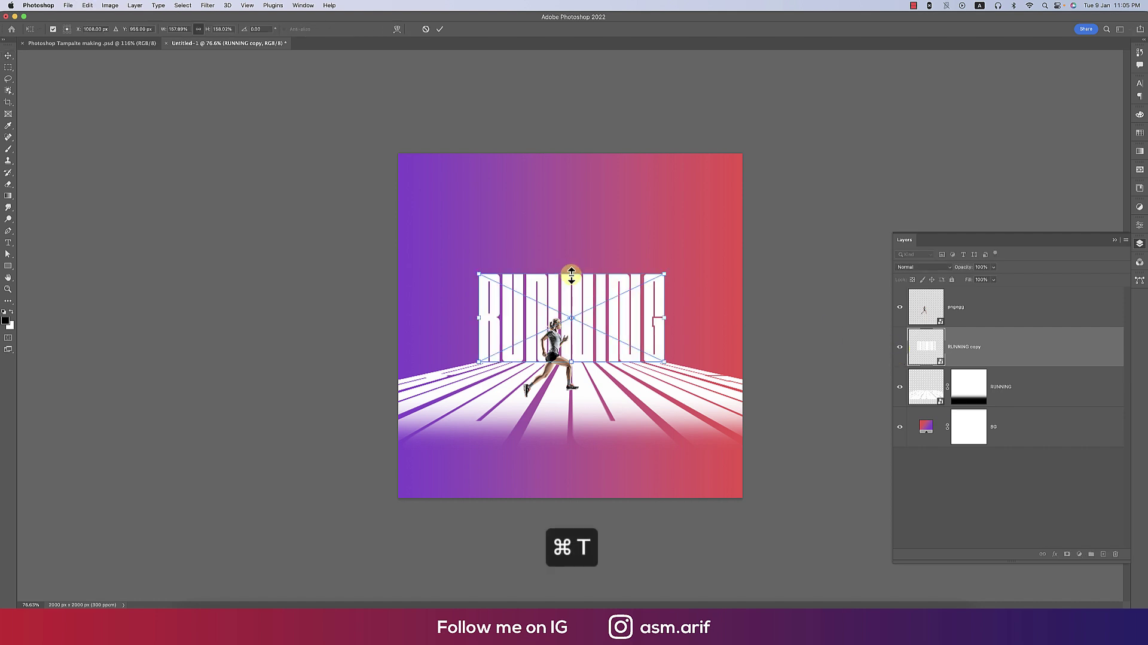
pyautogui.moveTo(571, 275); pyautogui.dragTo(572, 245)
pyautogui.click(441, 30)
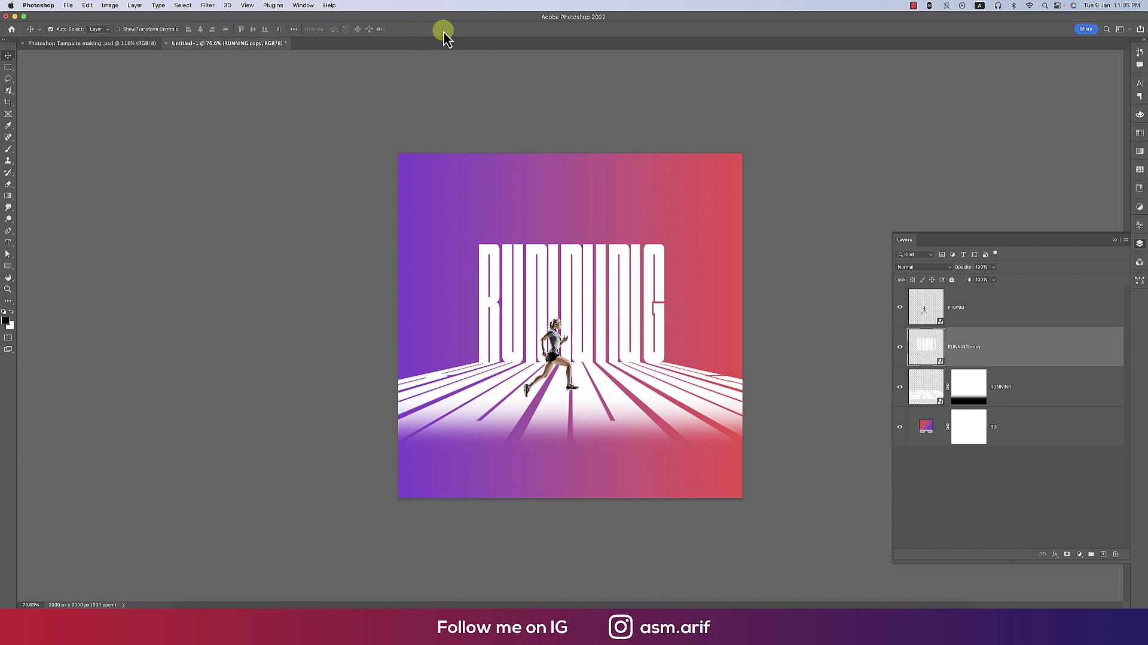
pyautogui.click(769, 302)
pyautogui.press('super+equal')
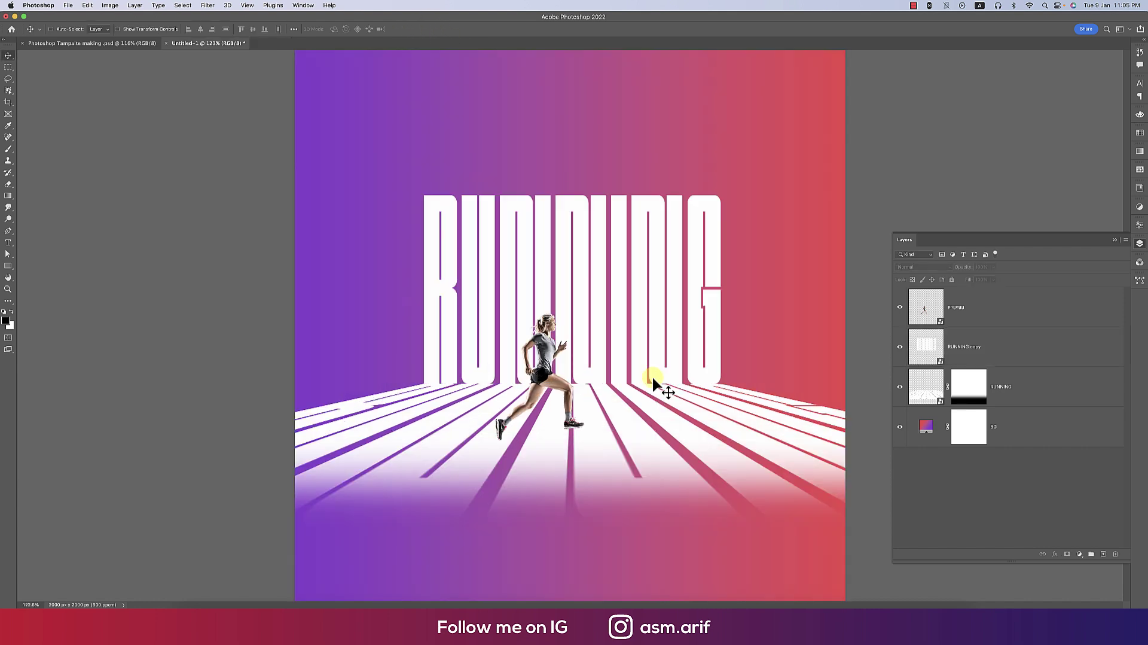
# - Rename the runner layer to img
pyautogui.doubleClick(957, 307)
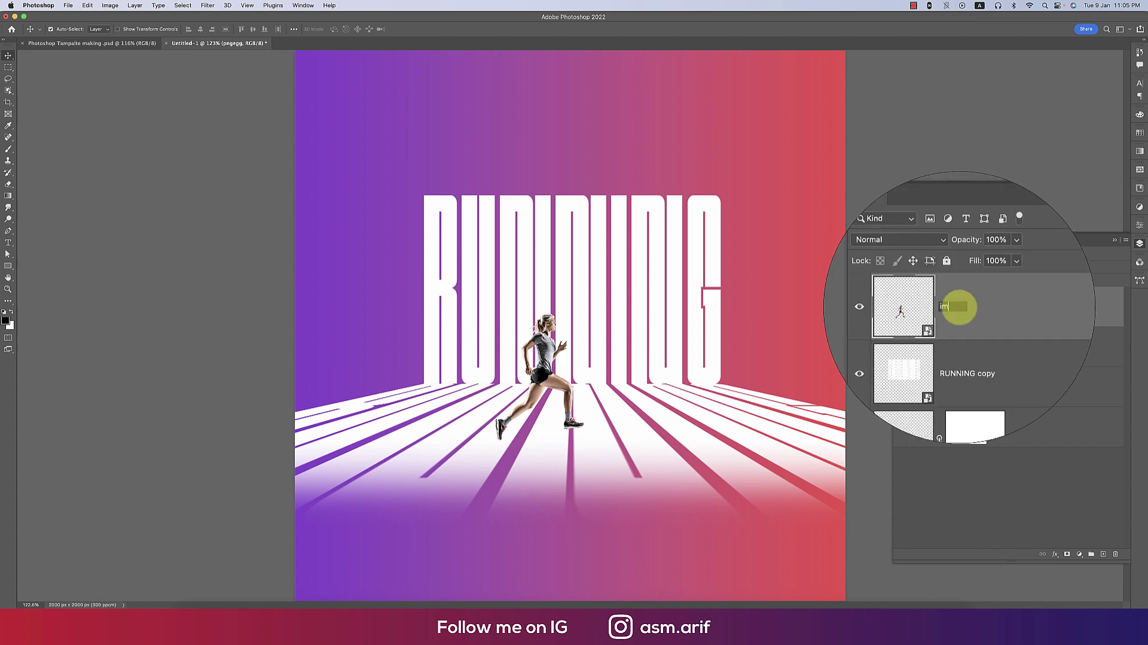
pyautogui.press('Return')
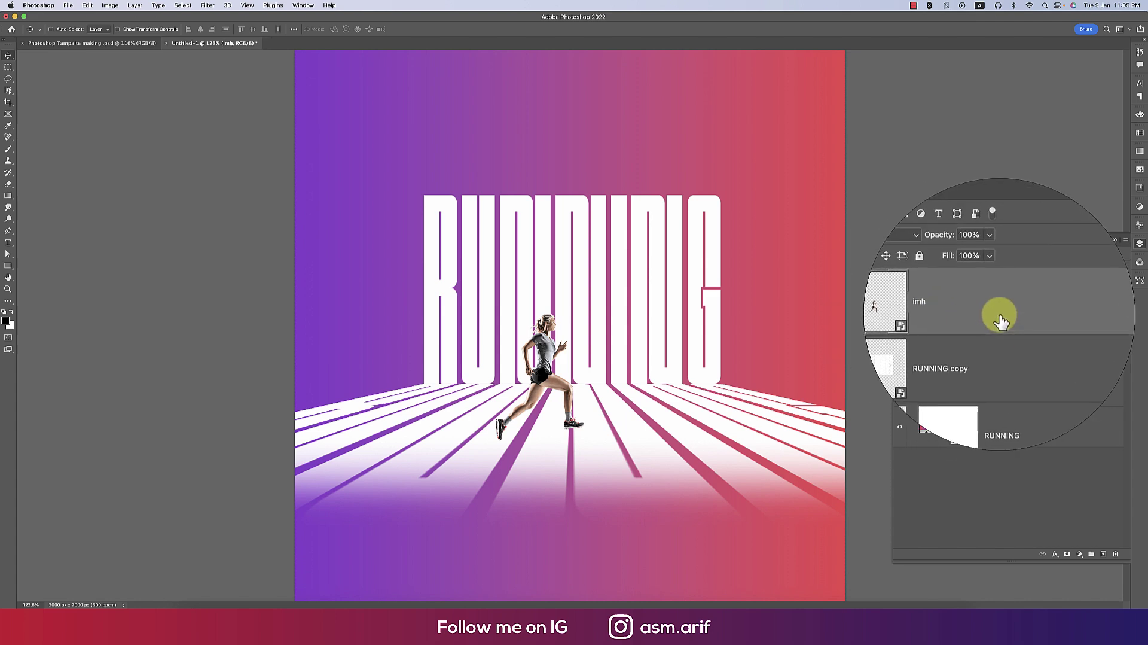
pyautogui.doubleClick(958, 306)
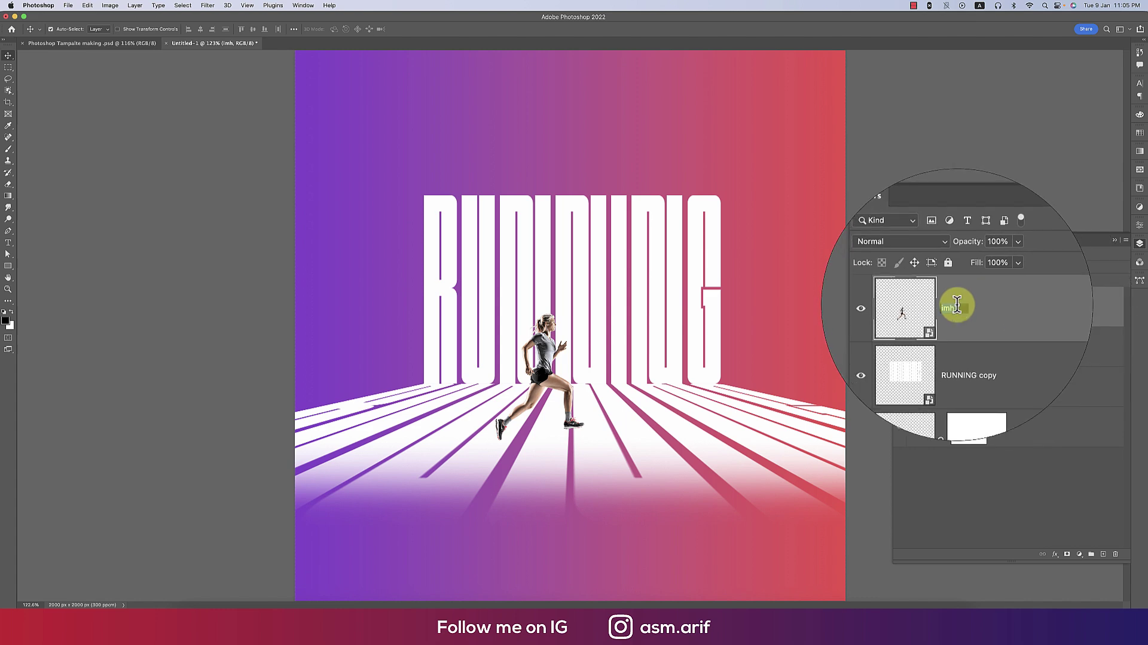
pyautogui.write('img')
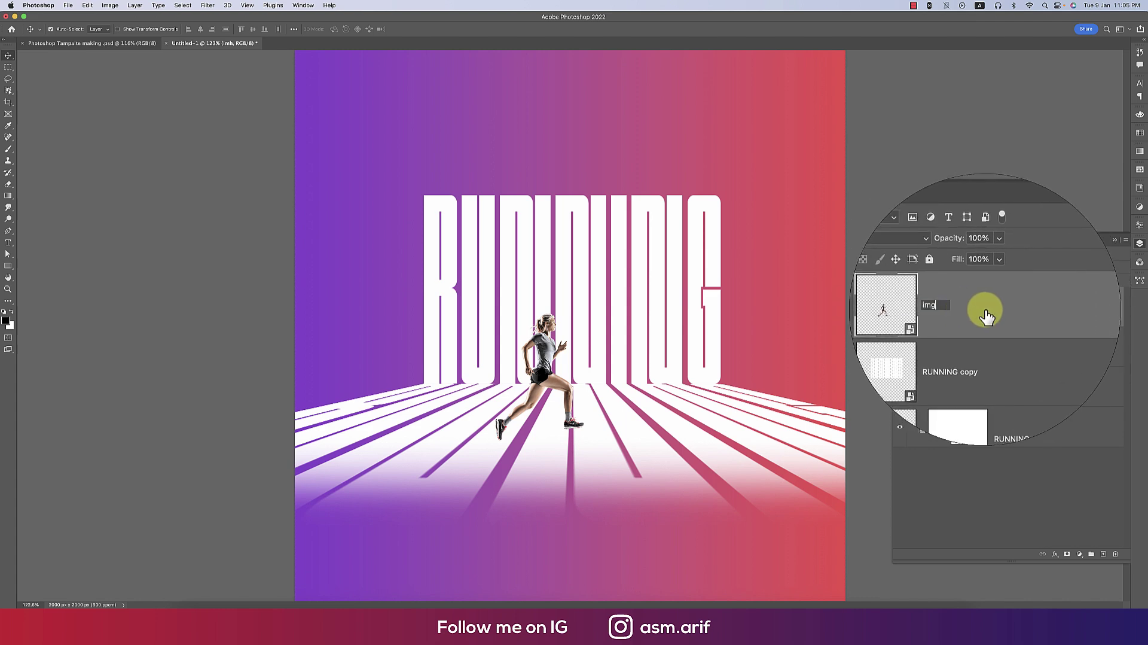
pyautogui.press('Return')
# - Rasterize the img layer, duplicate it, and hide the img copy layer
pyautogui.press('cmd+j')
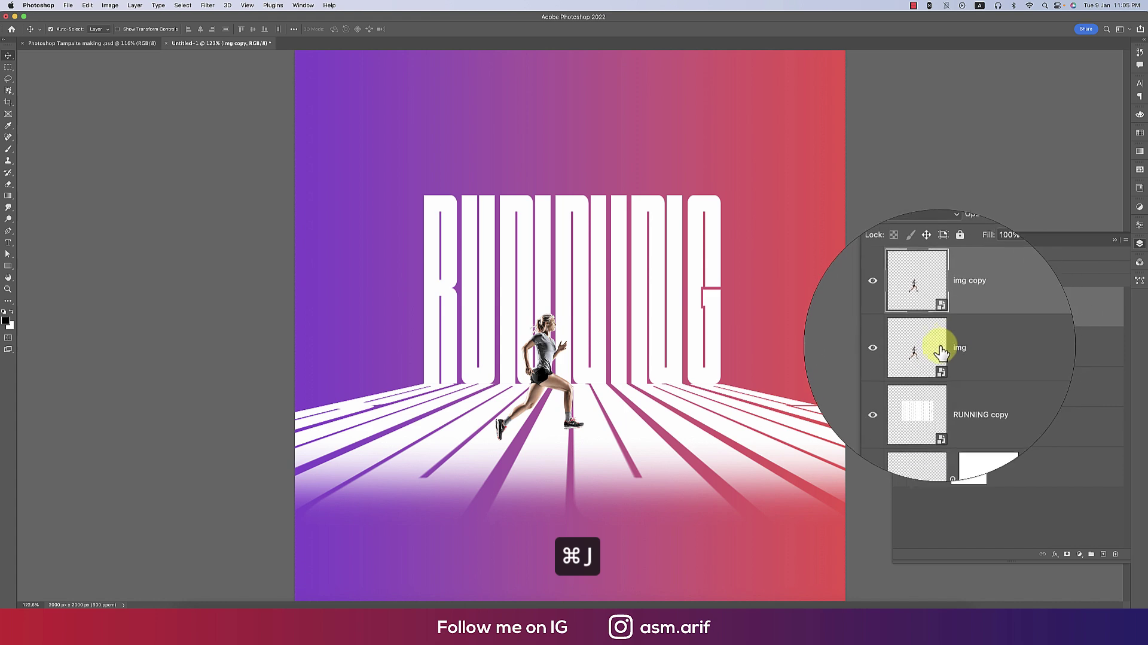
pyautogui.press('cmd+z')
pyautogui.rightClick(969, 313)
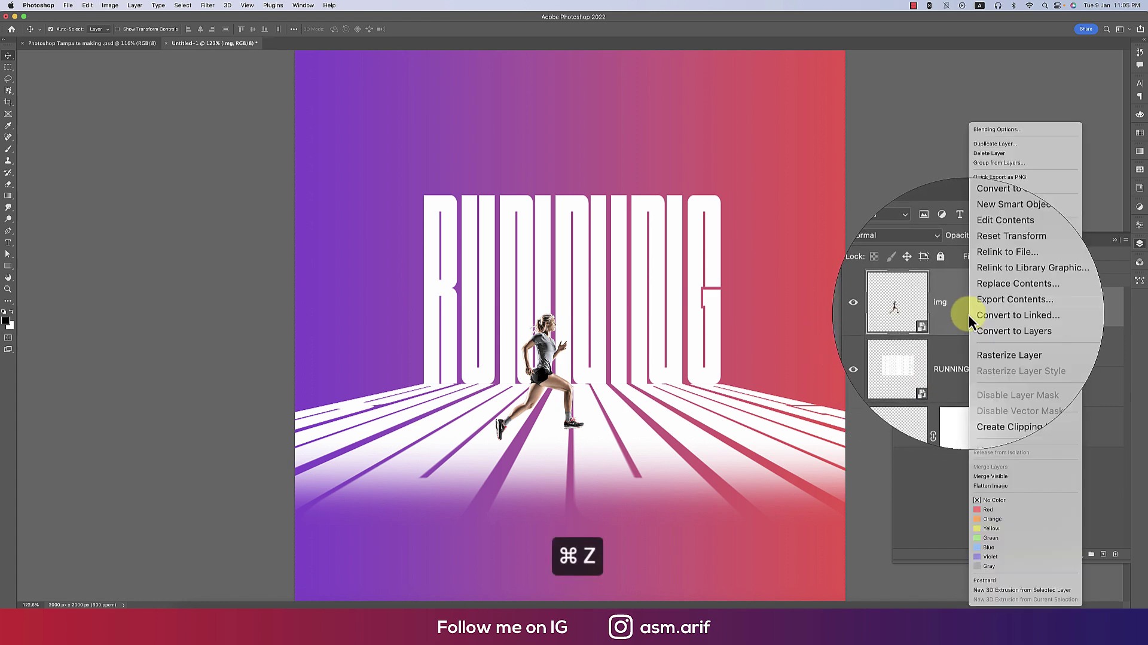
pyautogui.click(991, 241)
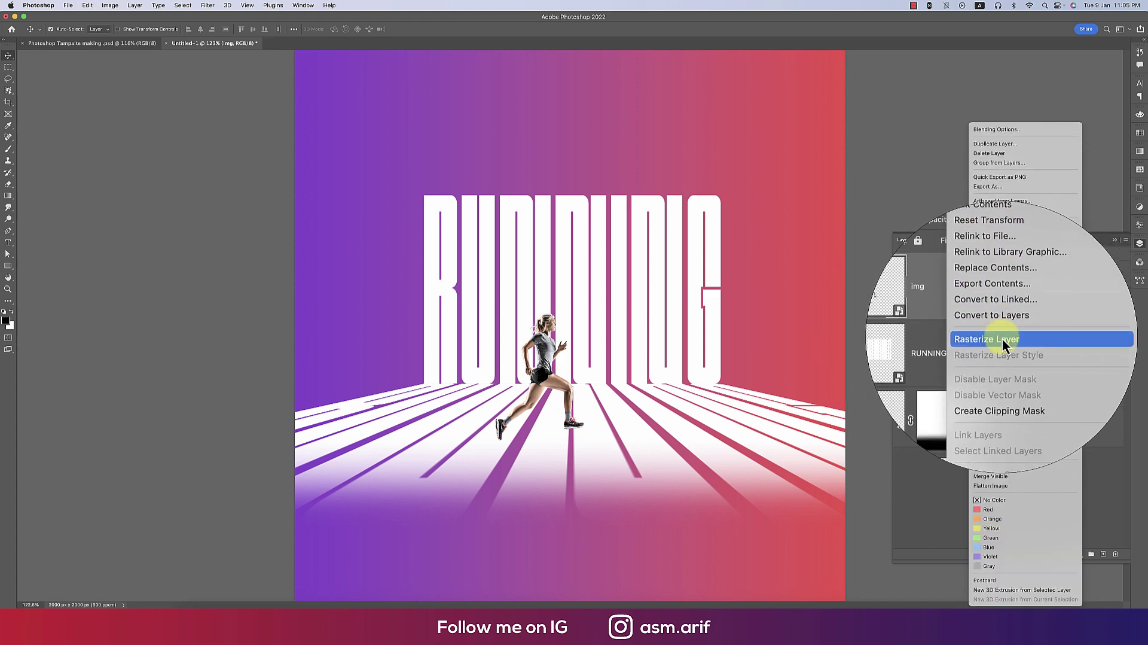
pyautogui.press('cmd+j')
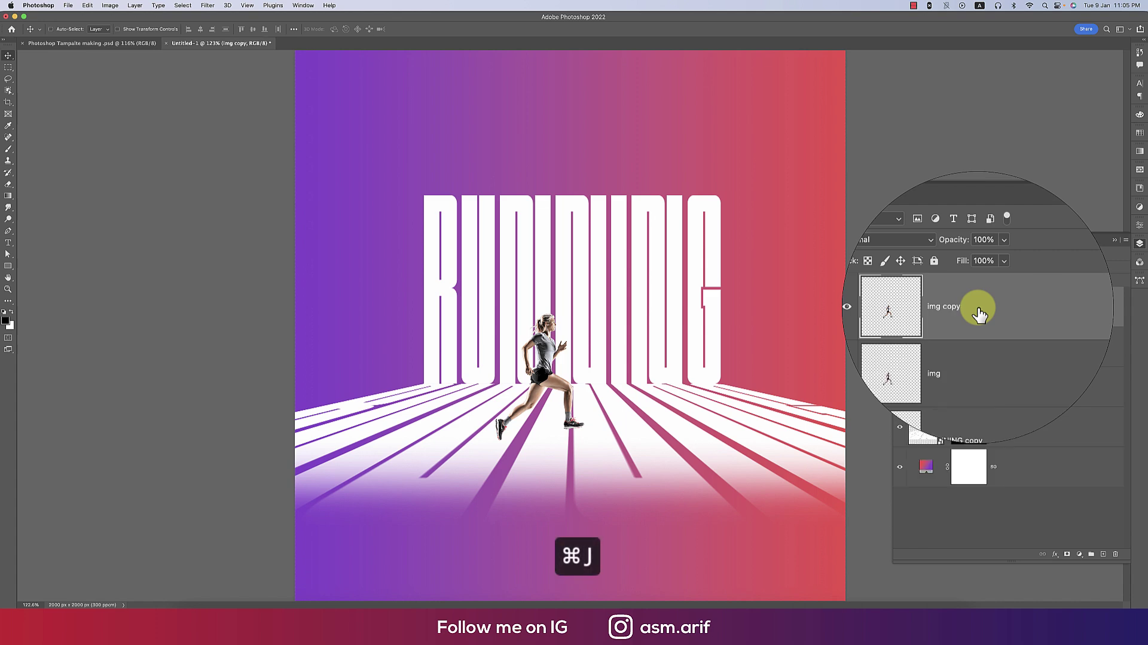
pyautogui.click(969, 358)
pyautogui.click(901, 310)
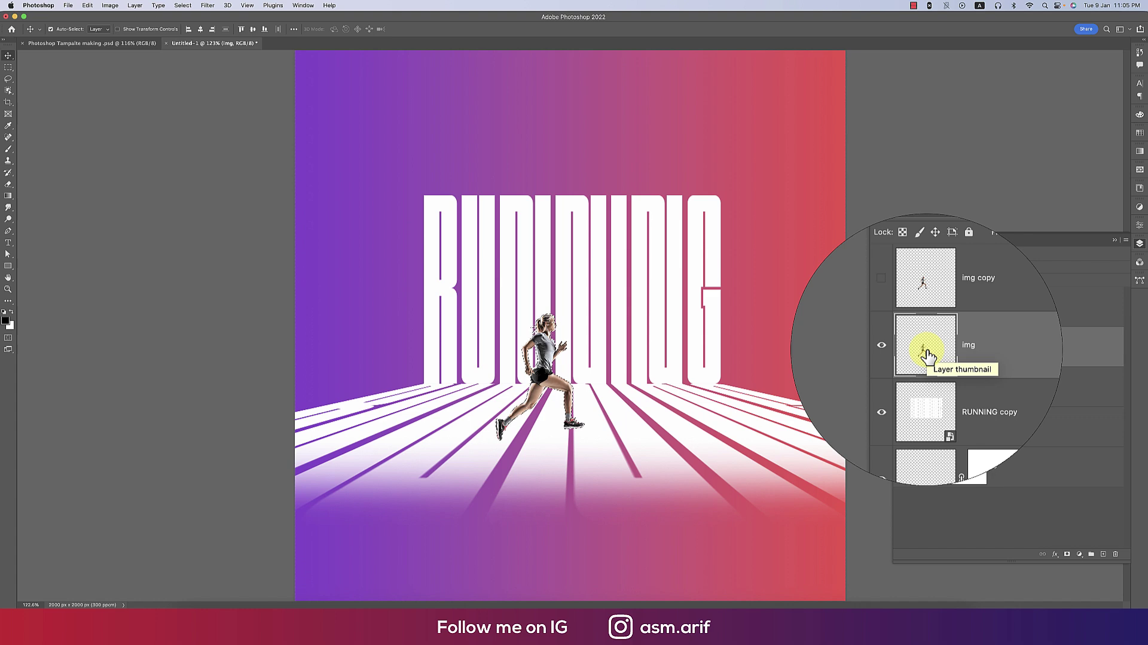
# - Fill the img layer's runner with solid black and show the colour img copy again
pyautogui.hotkey('alt', 'BackSpace')
pyautogui.press('super+d')
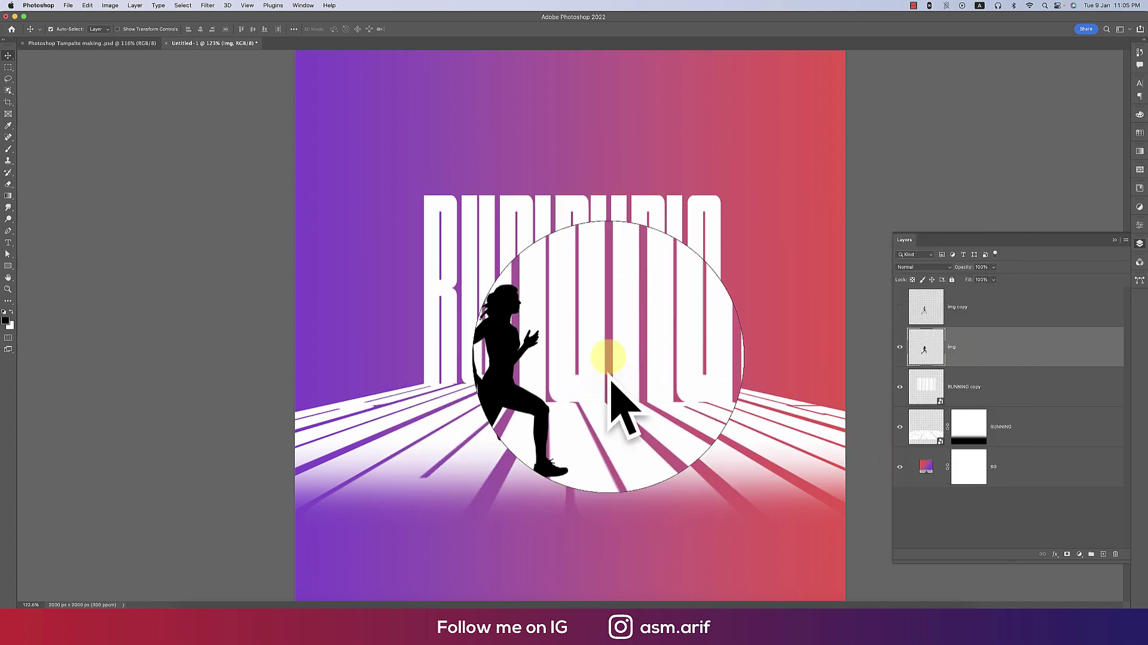
pyautogui.click(900, 311)
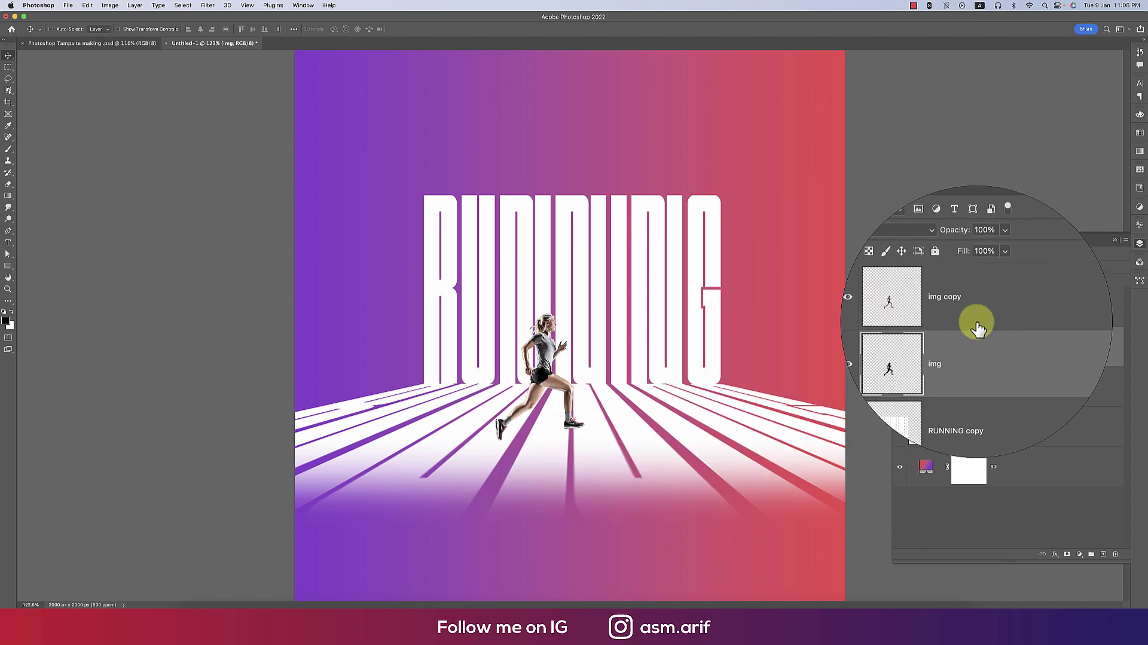
# - Distort the black silhouette flat along the floor into a shadow behind her feet
pyautogui.press('super+t')
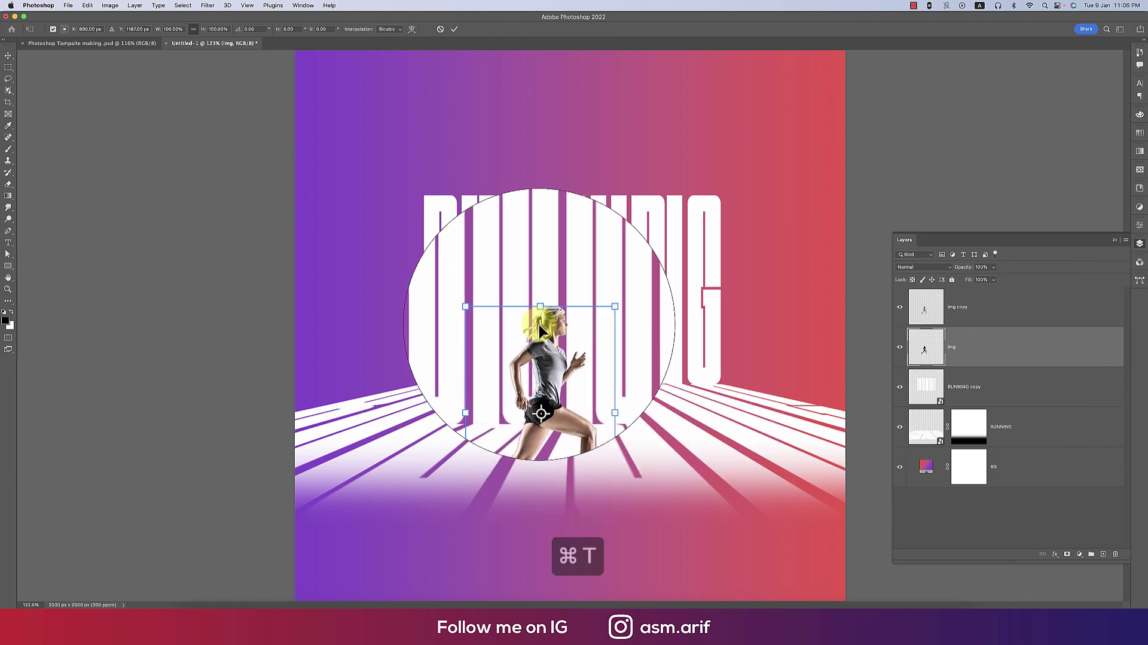
pyautogui.rightClick(558, 359)
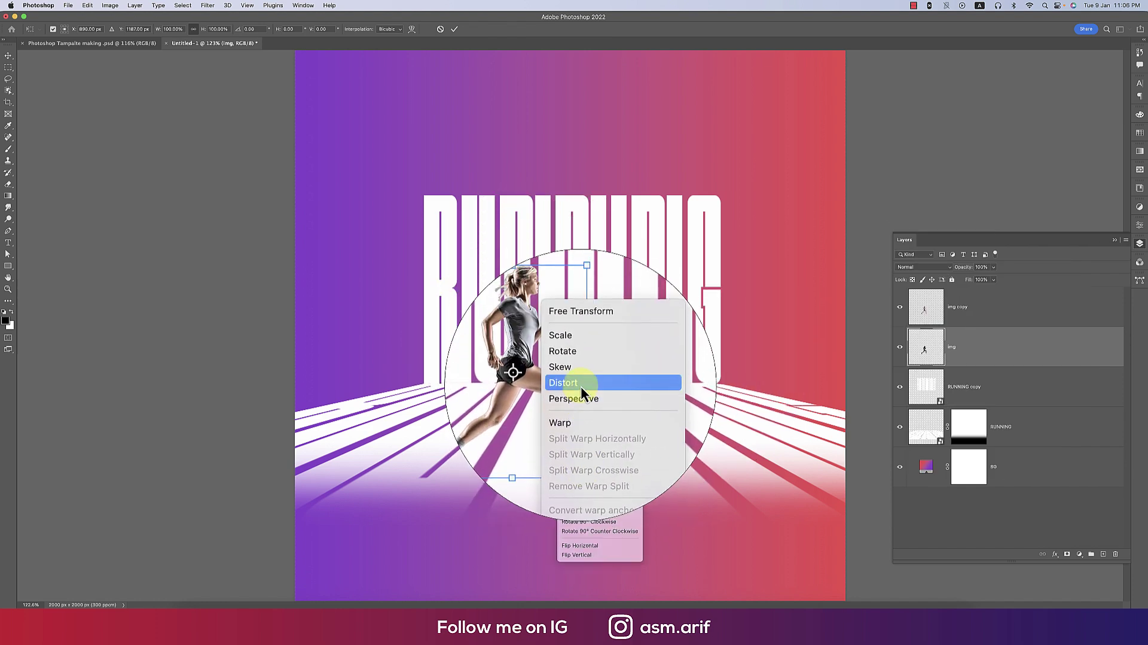
pyautogui.click(580, 386)
pyautogui.moveTo(495, 313); pyautogui.dragTo(638, 487)
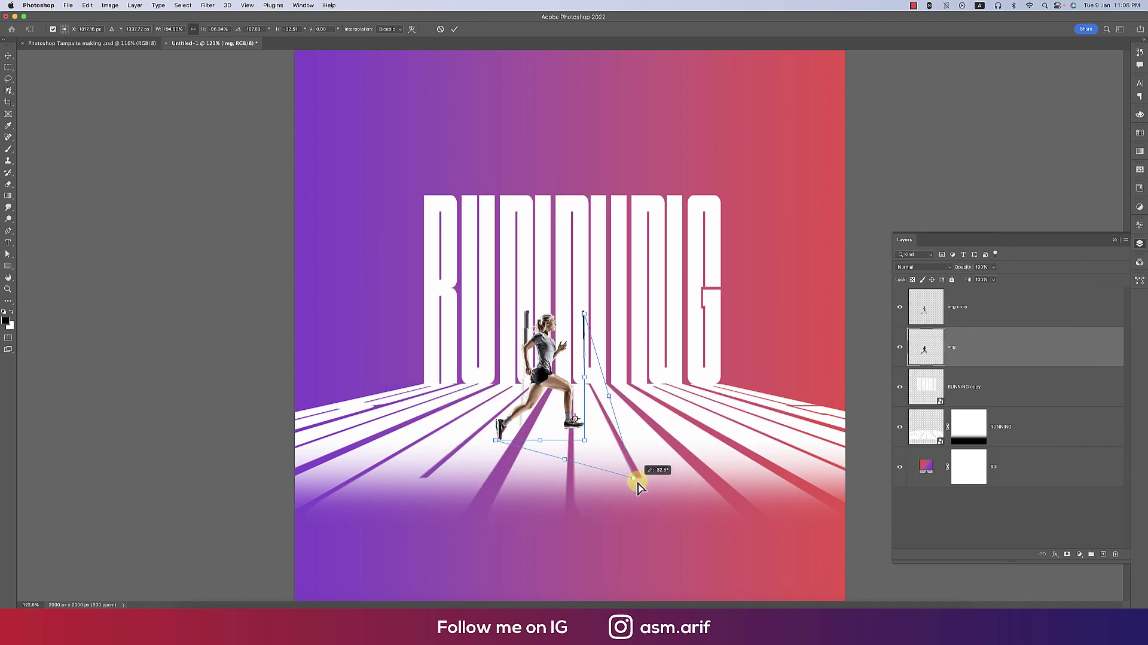
pyautogui.moveTo(584, 313); pyautogui.dragTo(701, 455)
pyautogui.moveTo(584, 440)
pyautogui.mouseDown()
pyautogui.moveTo(598, 443)
pyautogui.moveTo(571, 426)
pyautogui.mouseUp()
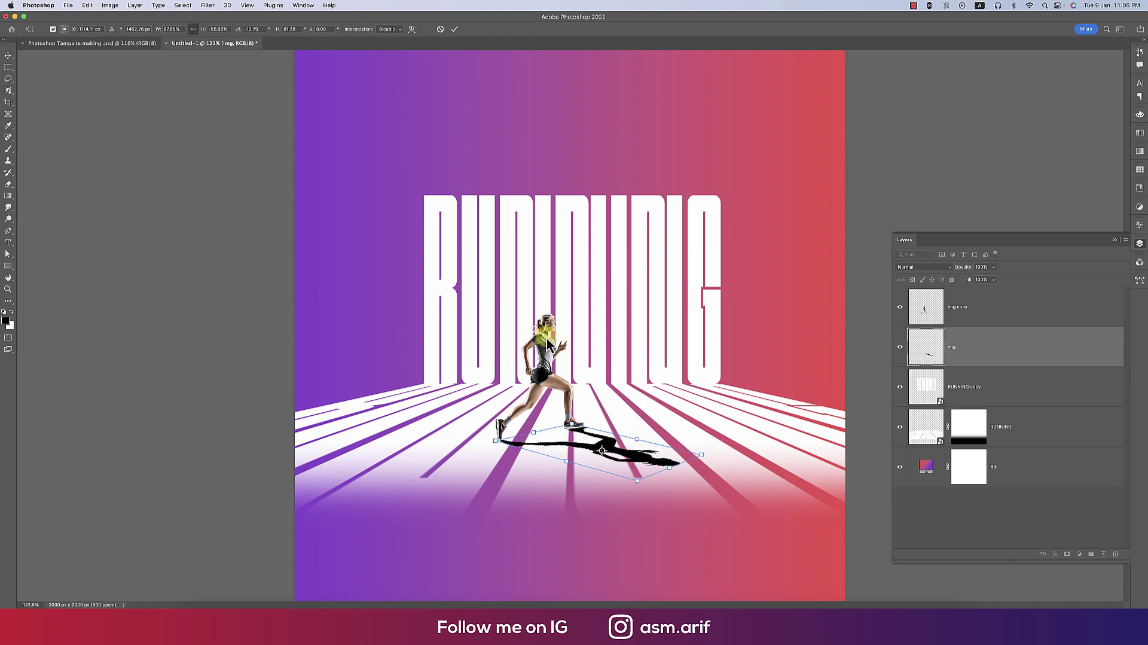
pyautogui.click(325, 84)
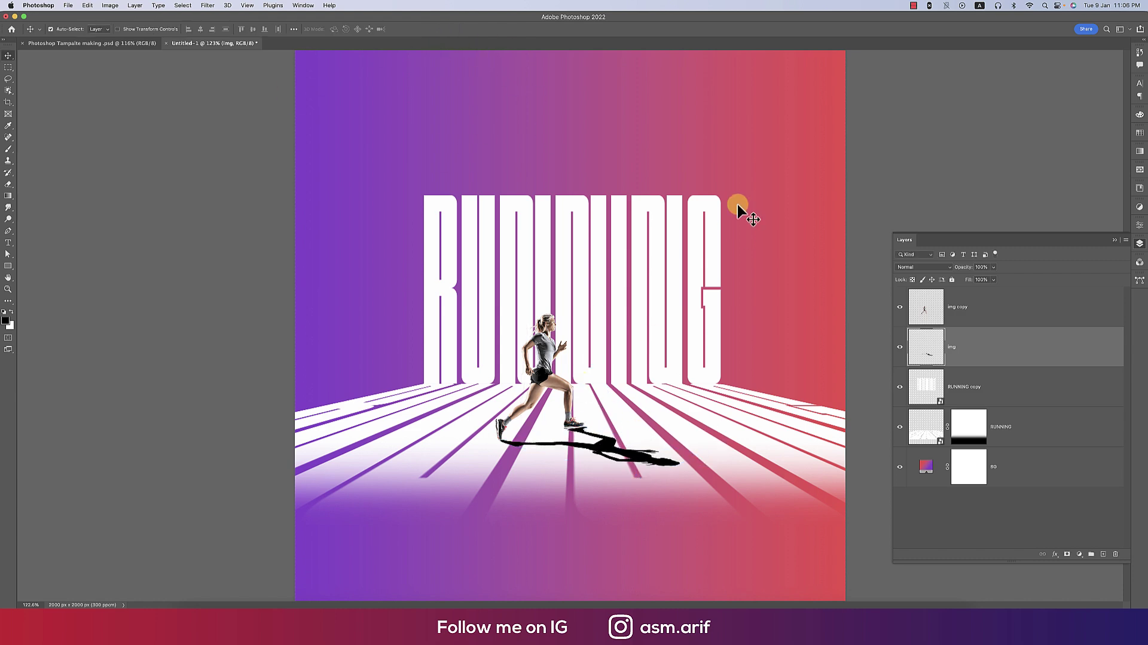
# - Soften the black shadow layer with a Gaussian Blur of about 9.3 px radius
pyautogui.click(901, 347)
pyautogui.click(901, 347)
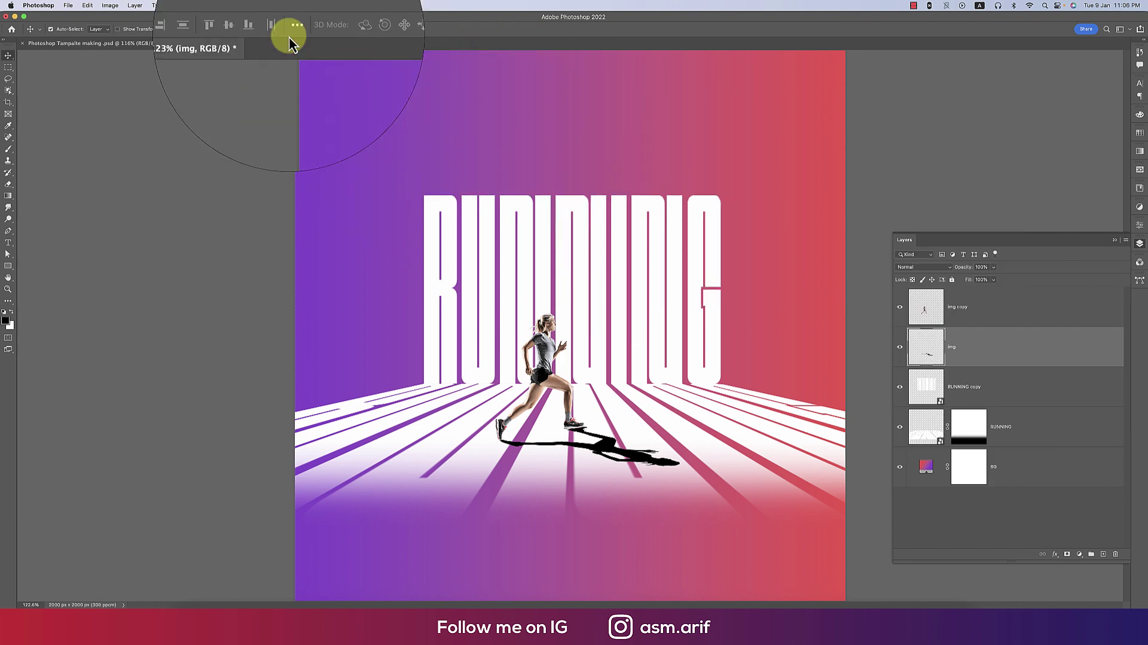
pyautogui.click(203, 6)
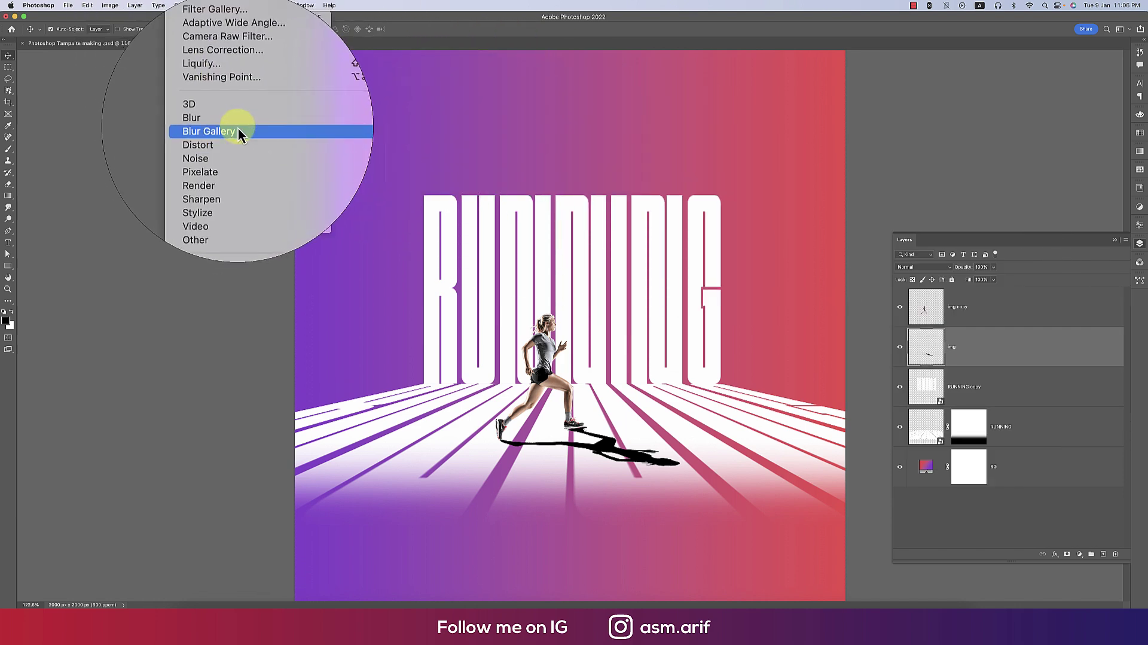
pyautogui.moveTo(239, 128)
pyautogui.click(362, 157)
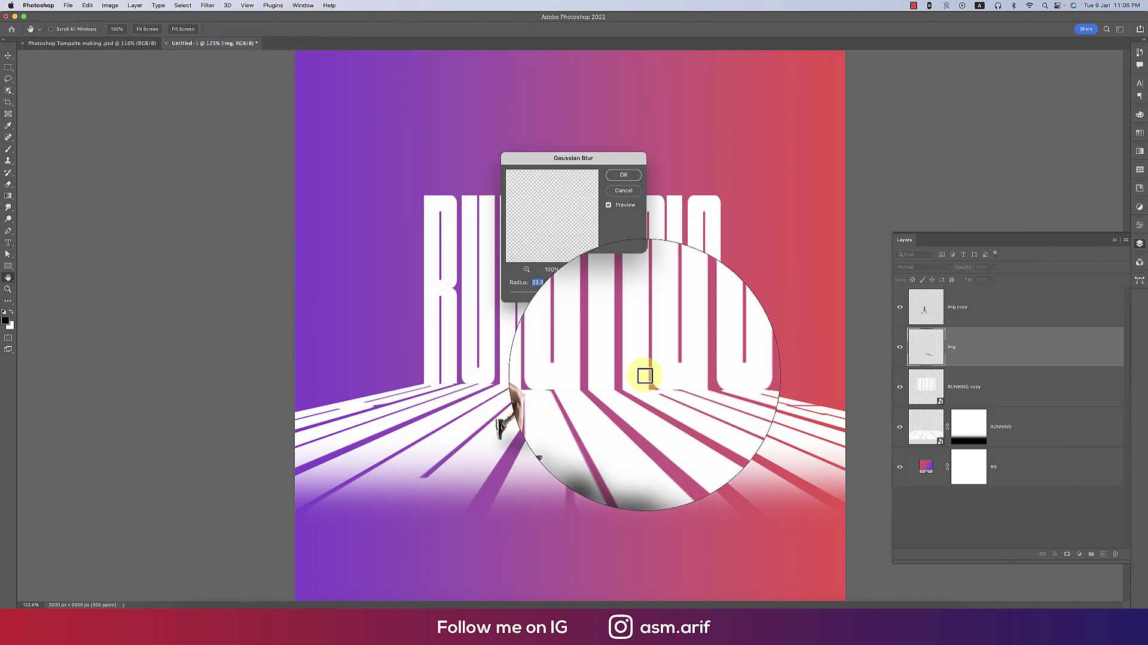
pyautogui.moveTo(546, 296)
pyautogui.mouseDown()
pyautogui.moveTo(526, 293)
pyautogui.moveTo(543, 293)
pyautogui.mouseUp()
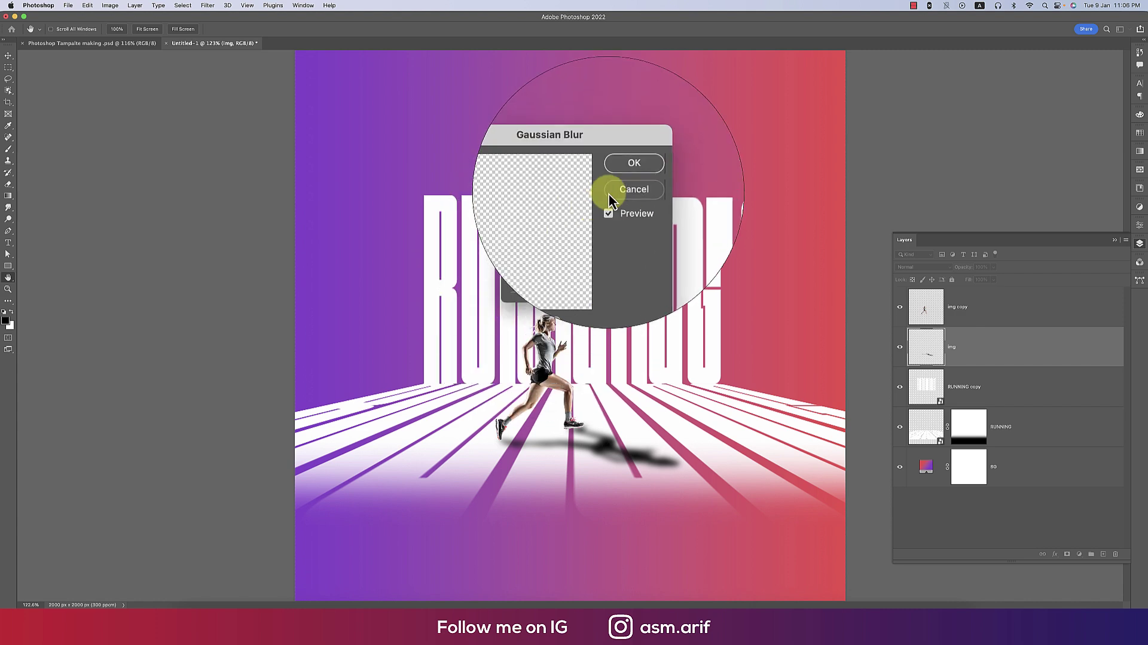
pyautogui.click(625, 175)
pyautogui.scroll(-3, 622, 329)
pyautogui.press('v')
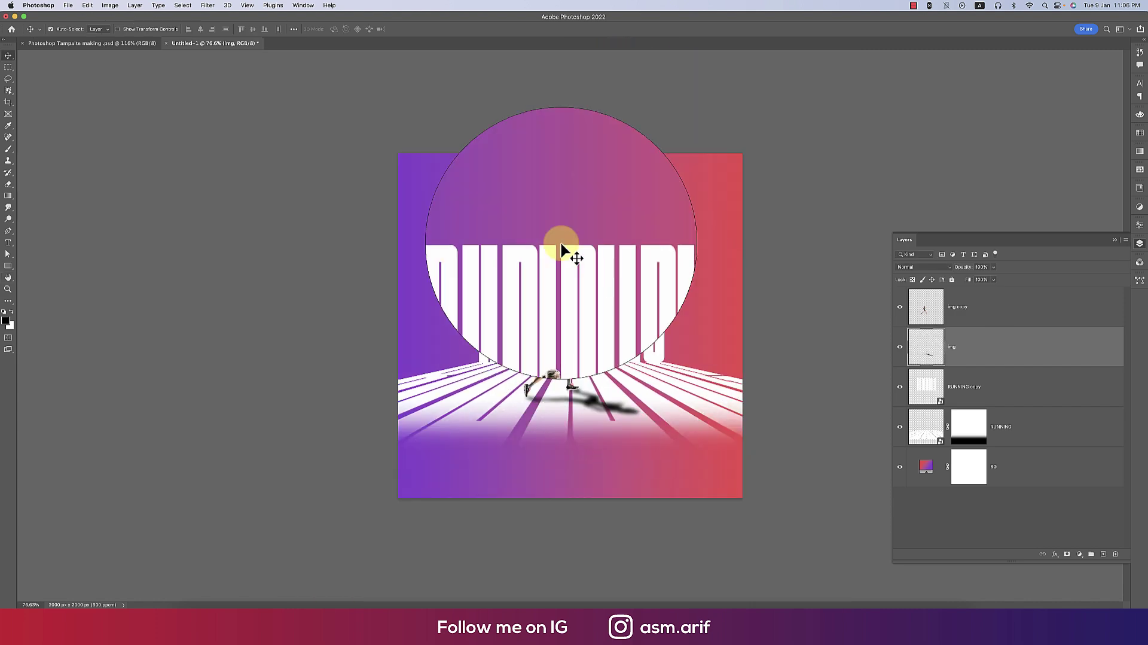
# - Add a black (000000) Solid Color fill layer directly above the BG gradient layer
pyautogui.click(1055, 473)
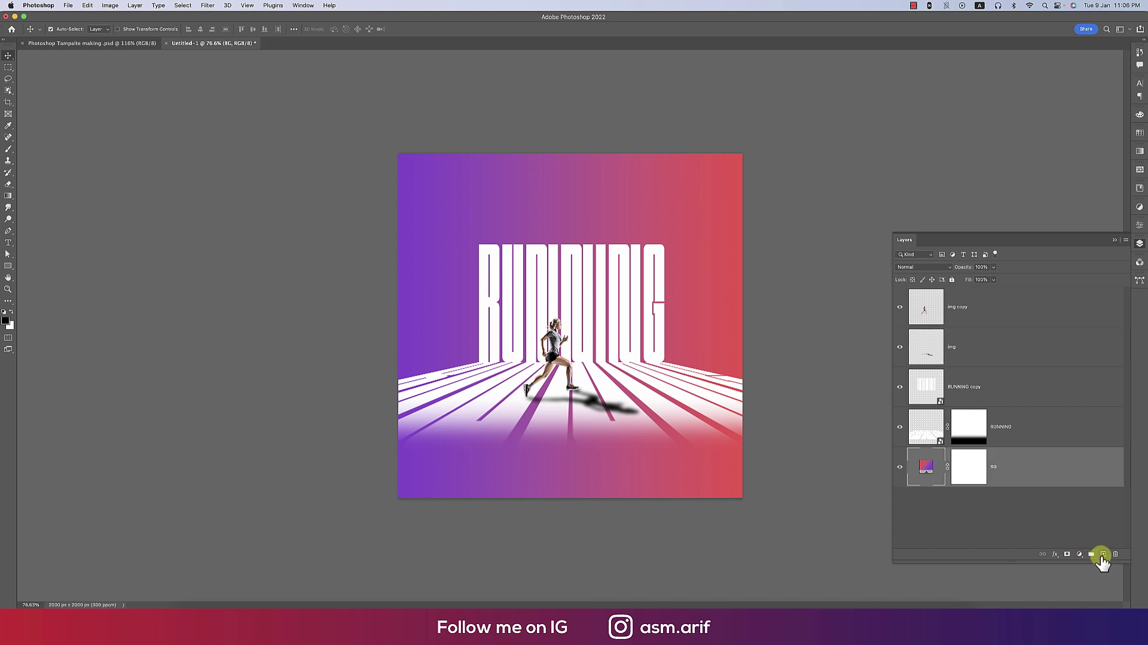
pyautogui.click(1103, 555)
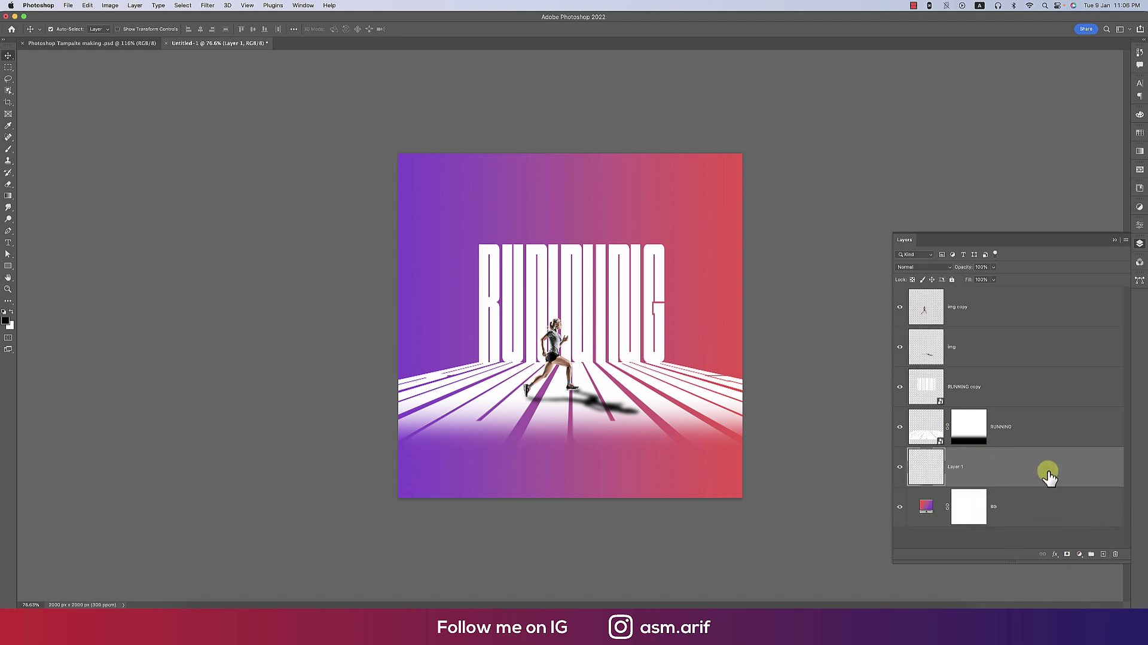
pyautogui.press('super+z')
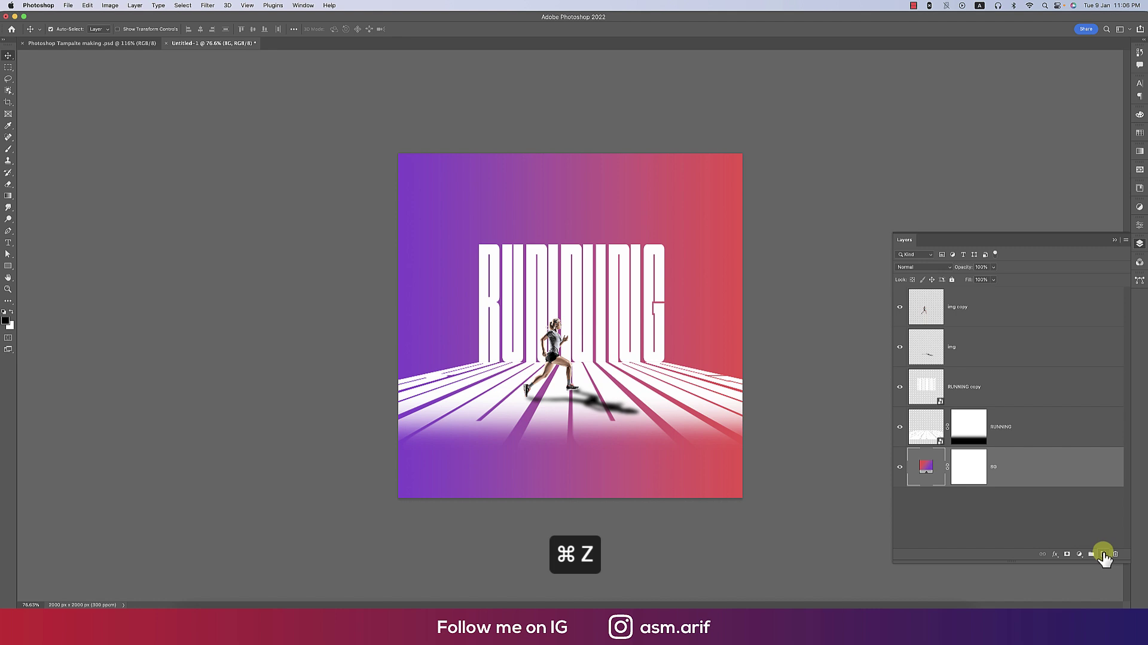
pyautogui.click(1104, 554)
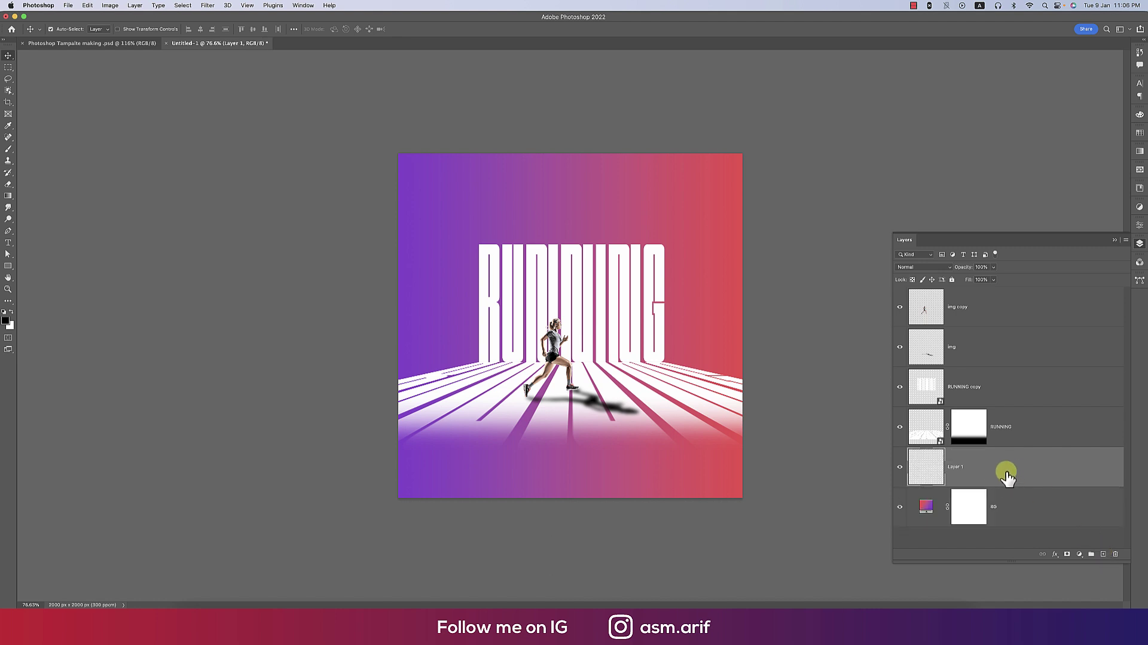
pyautogui.press('super+z')
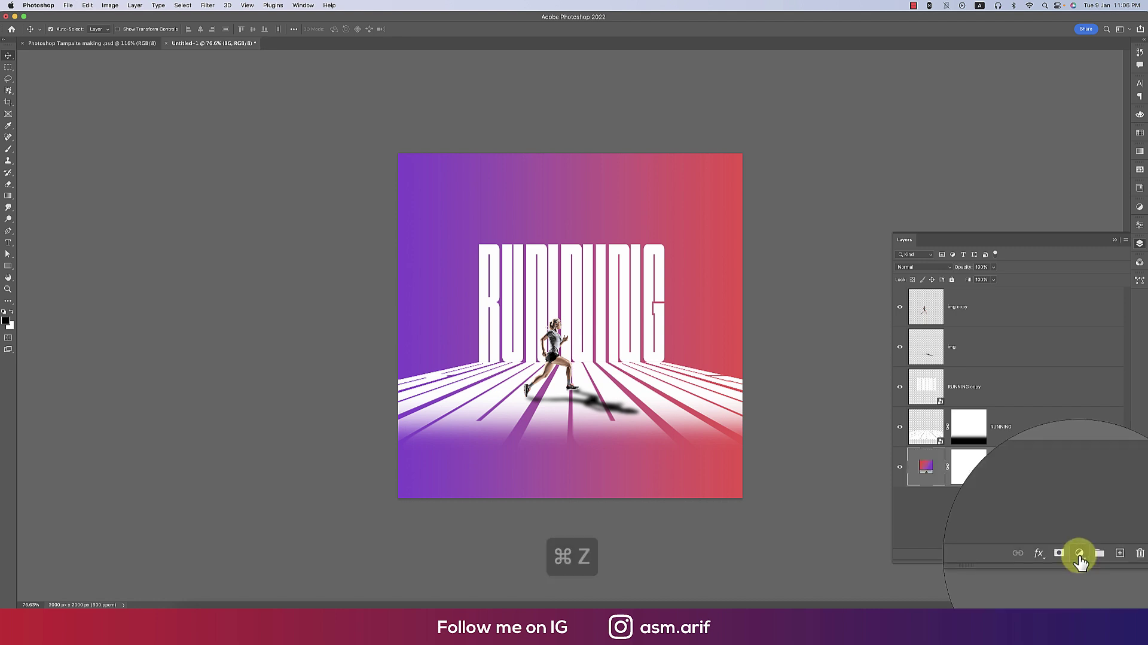
pyautogui.click(1079, 555)
pyautogui.click(1094, 566)
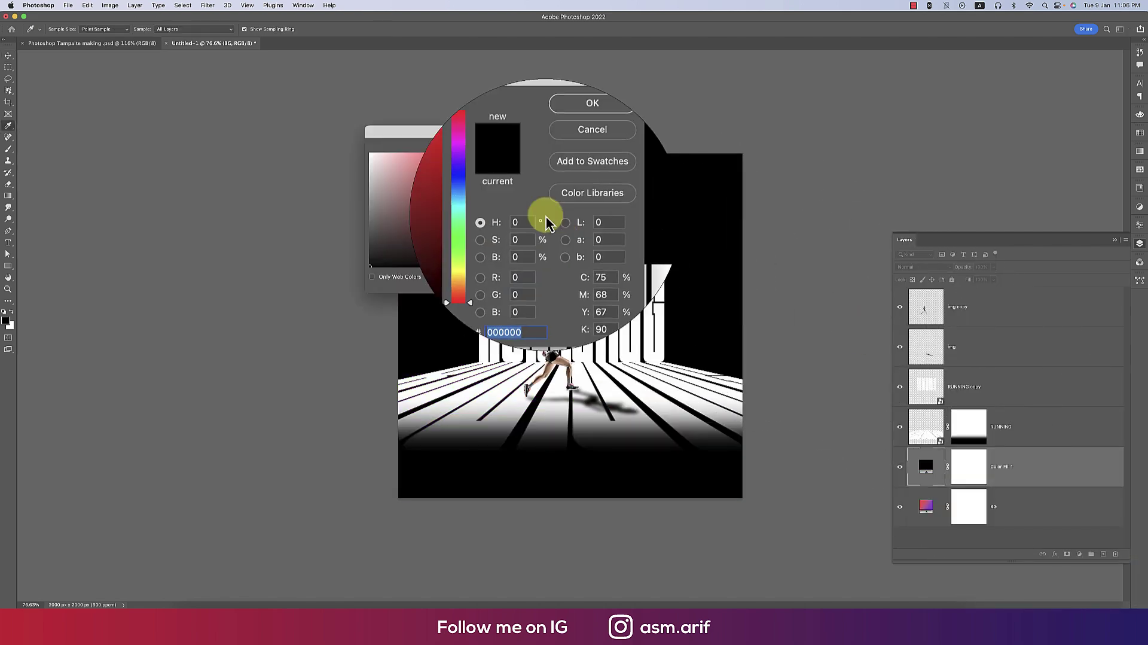
pyautogui.click(569, 141)
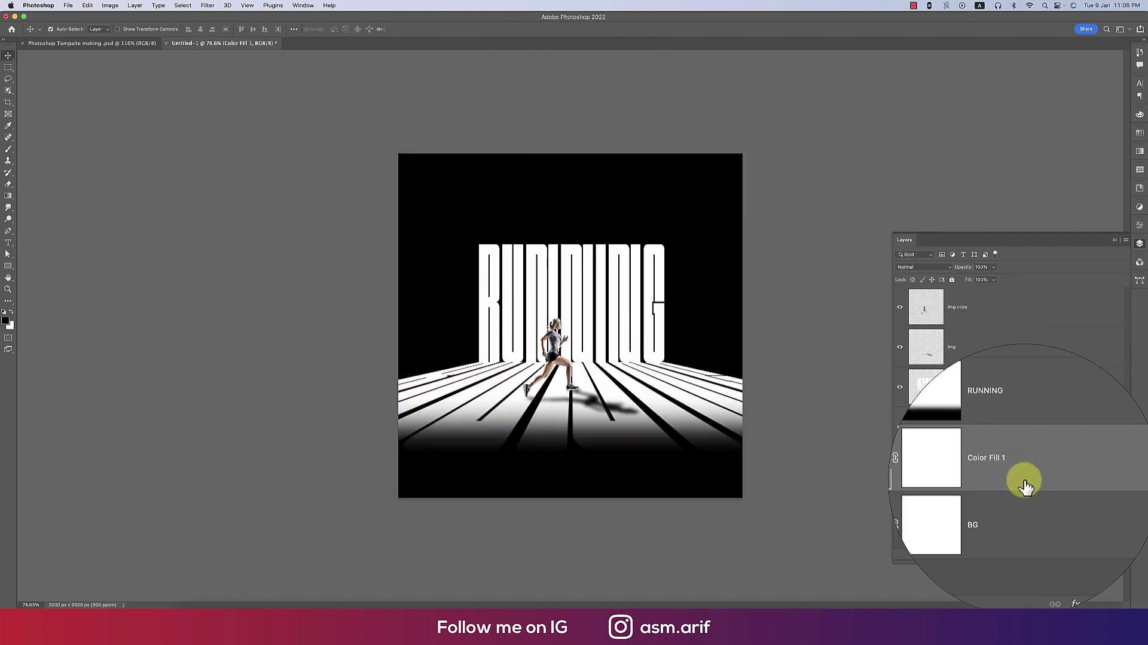
# - Convert the fill layer to a Smart Object and set Texturizer to Canvas, scaling 175, relief 11
pyautogui.click(208, 6)
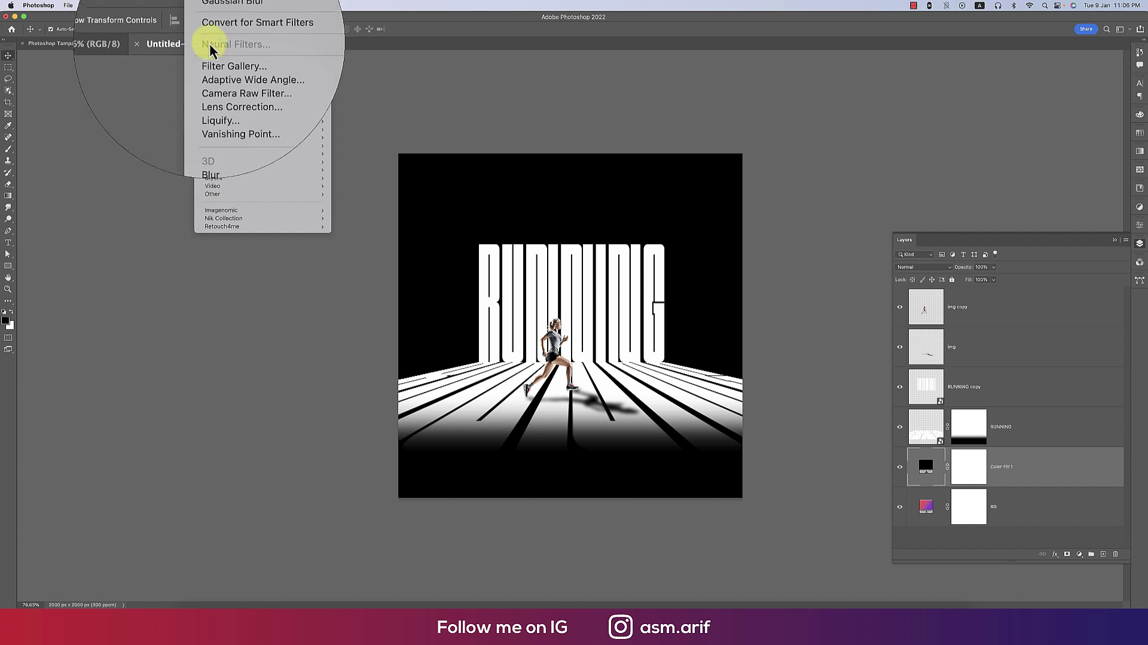
pyautogui.click(312, 100)
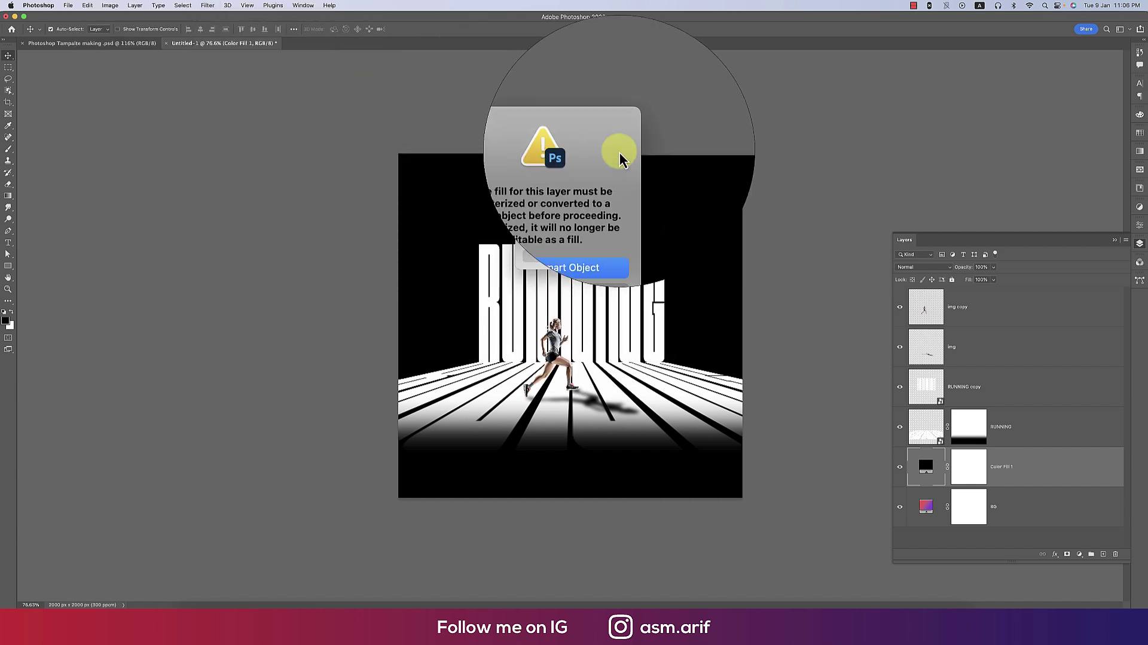
pyautogui.click(590, 226)
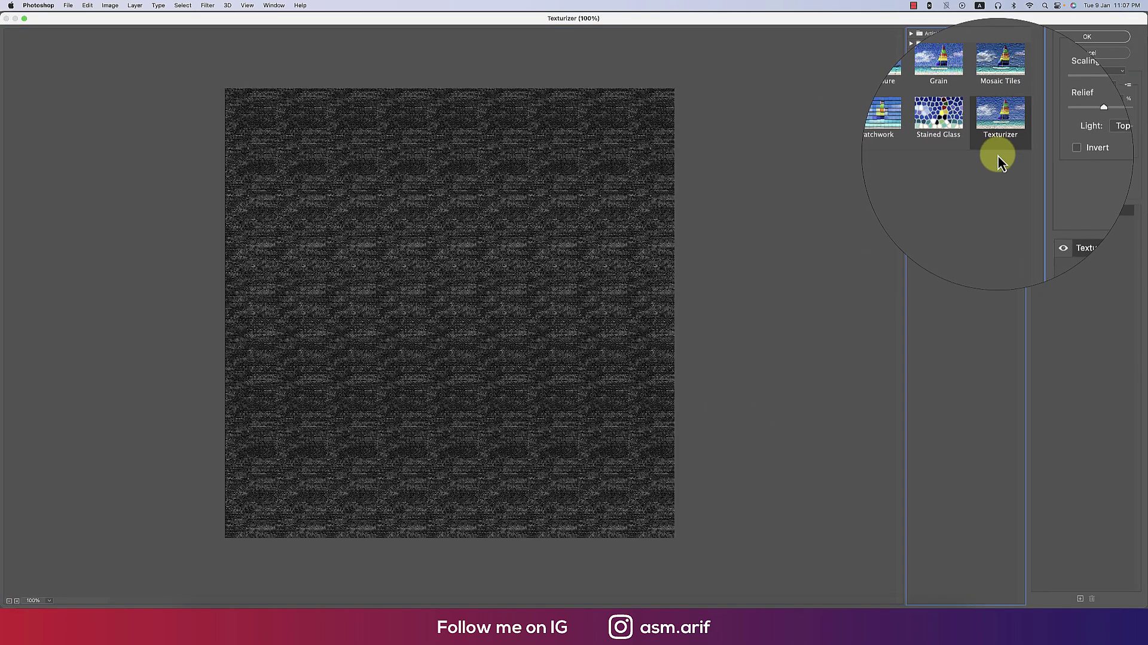
pyautogui.doubleClick(1119, 99)
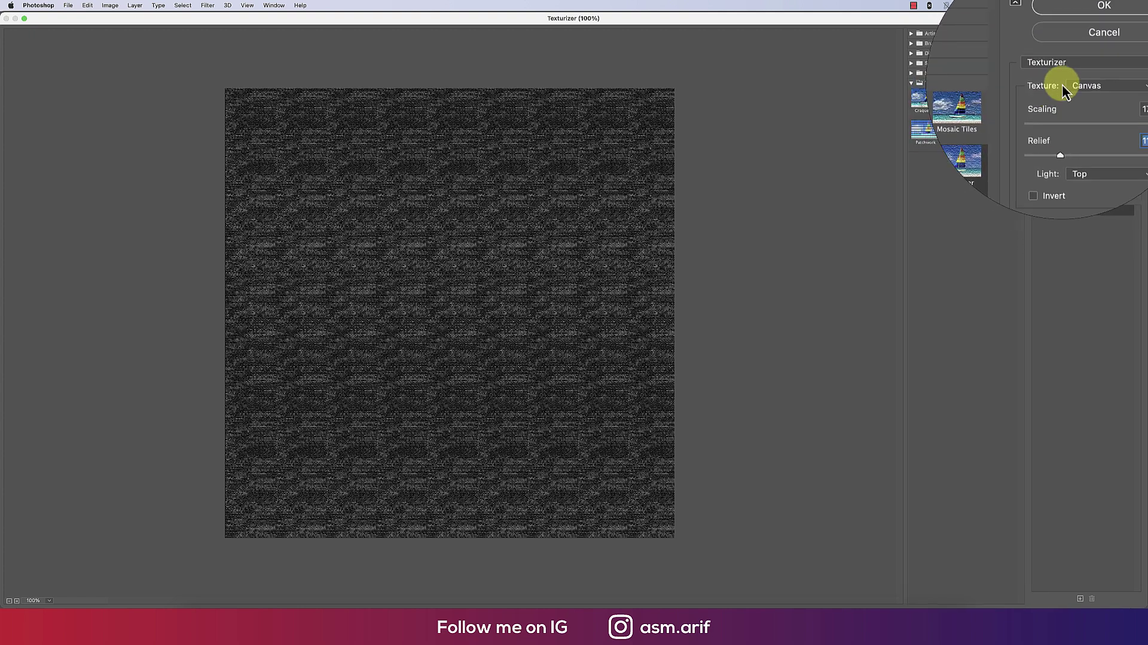
# - Apply the Canvas texture and set Color Fill 1 to Screen blend mode at 40% fill
pyautogui.click(1092, 42)
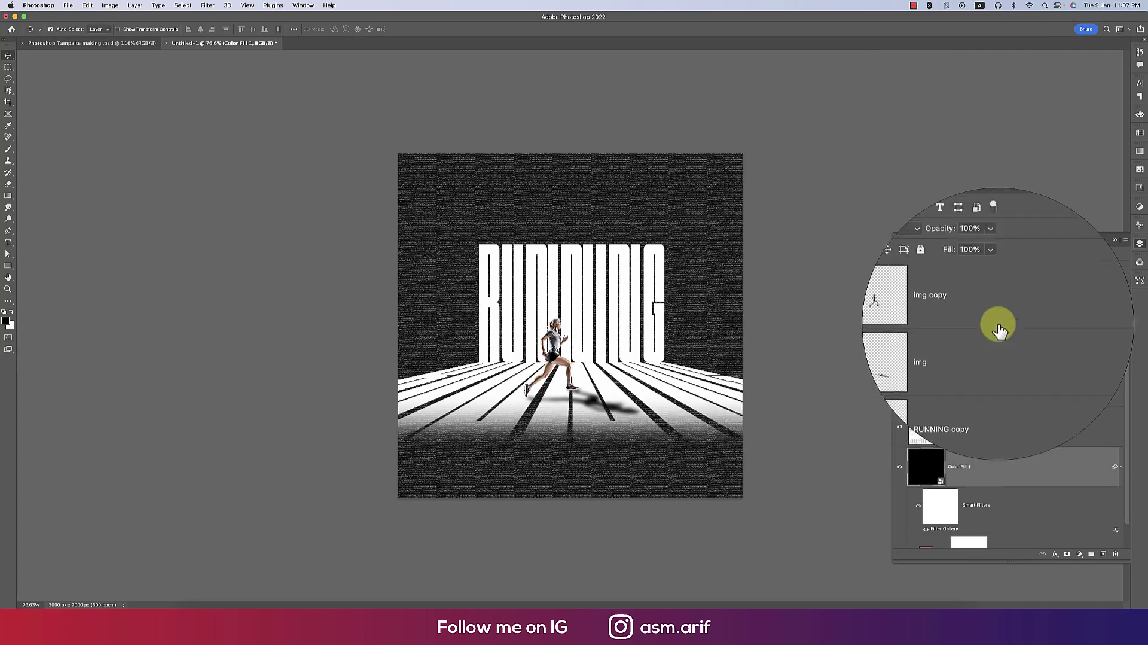
pyautogui.click(931, 270)
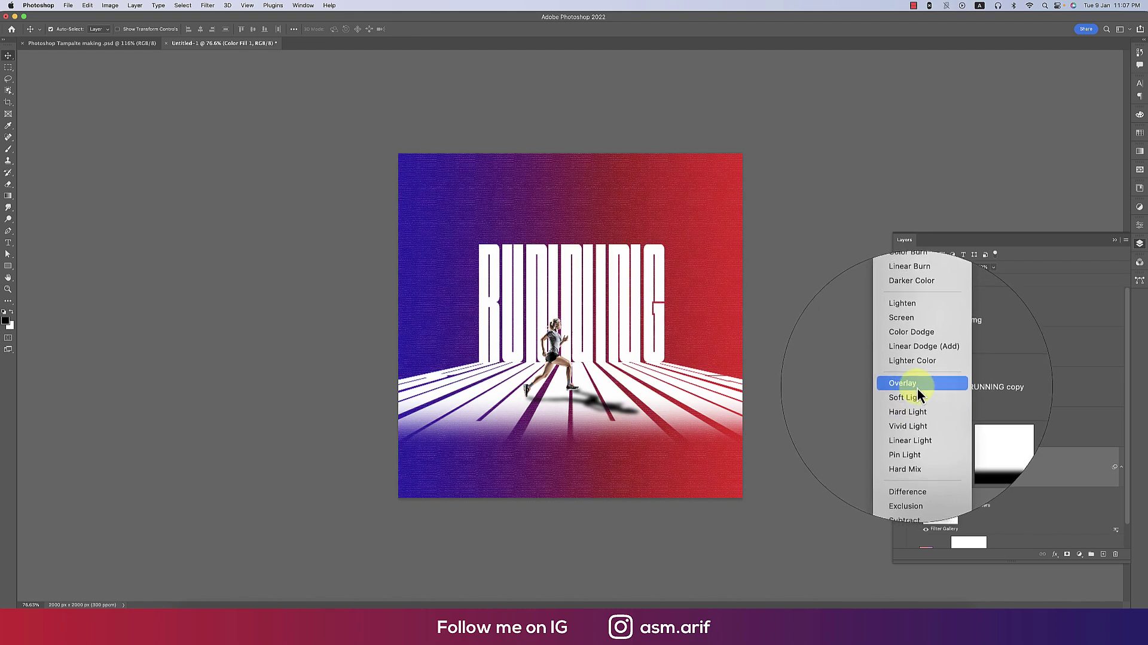
pyautogui.click(917, 346)
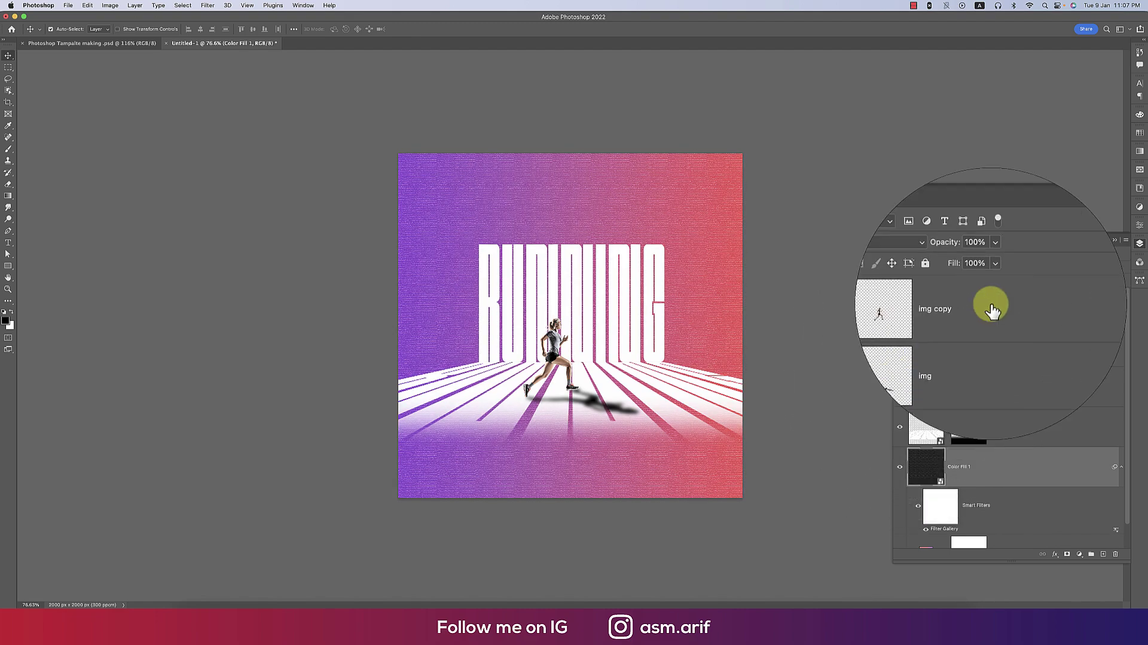
pyautogui.click(994, 280)
pyautogui.moveTo(993, 282); pyautogui.dragTo(970, 291)
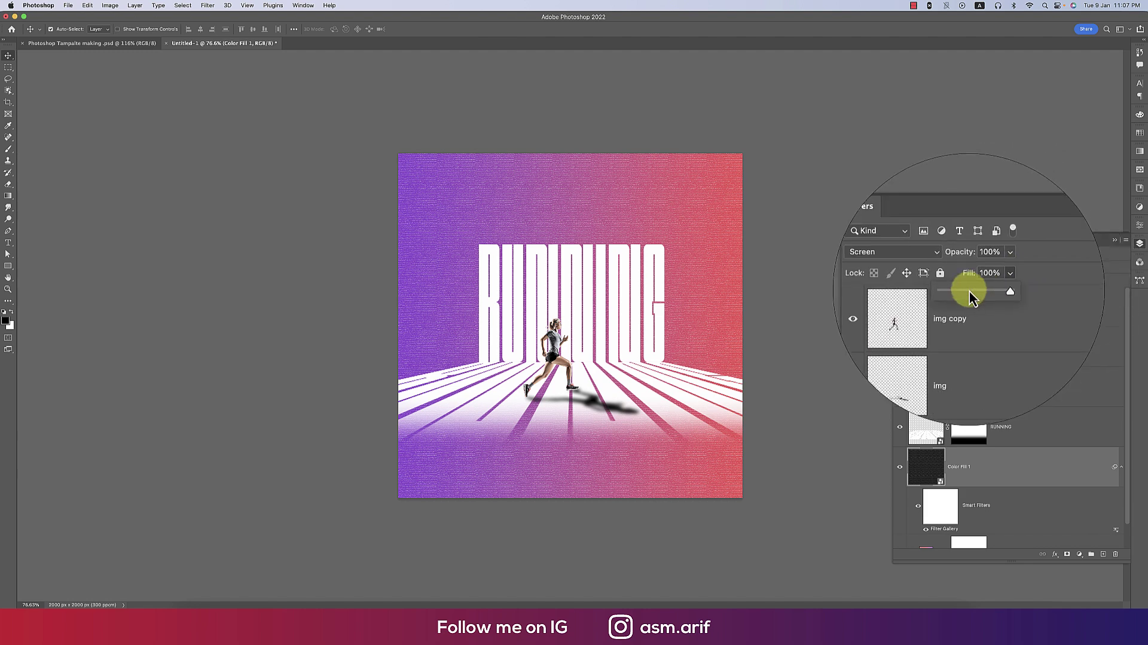
# - Bring up the finished 'Photoshop Tampalte making .psd' template document
pyautogui.scroll(5, 628, 325)
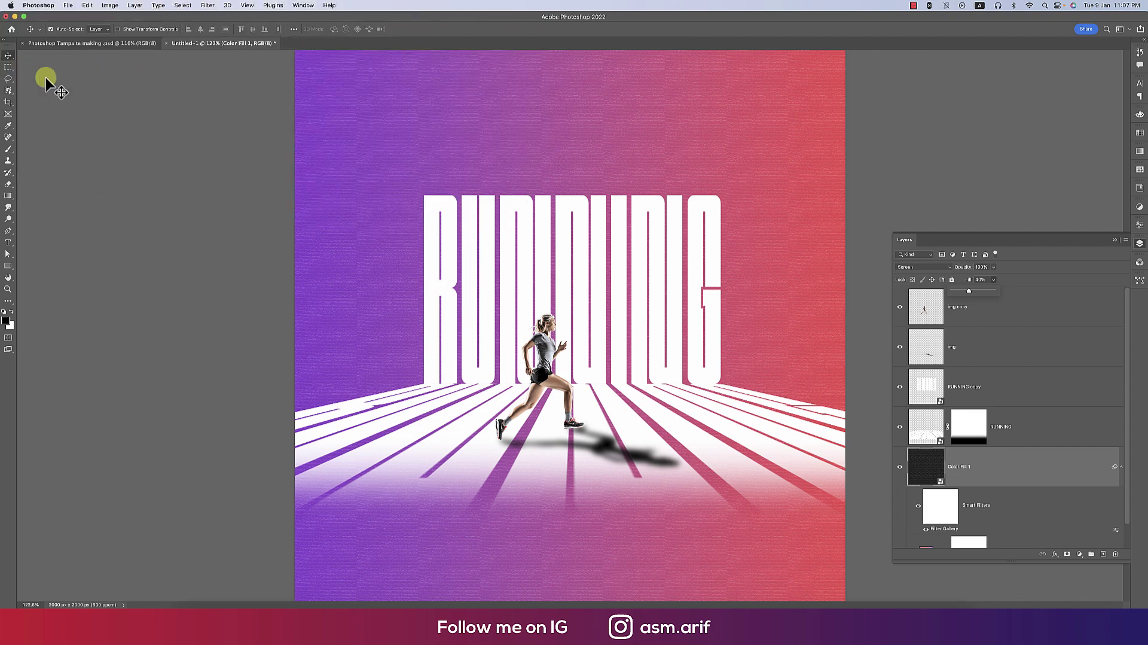
pyautogui.scroll(-5, 549, 258)
pyautogui.scroll(5, 554, 264)
pyautogui.scroll(-5, 477, 275)
pyautogui.click(108, 43)
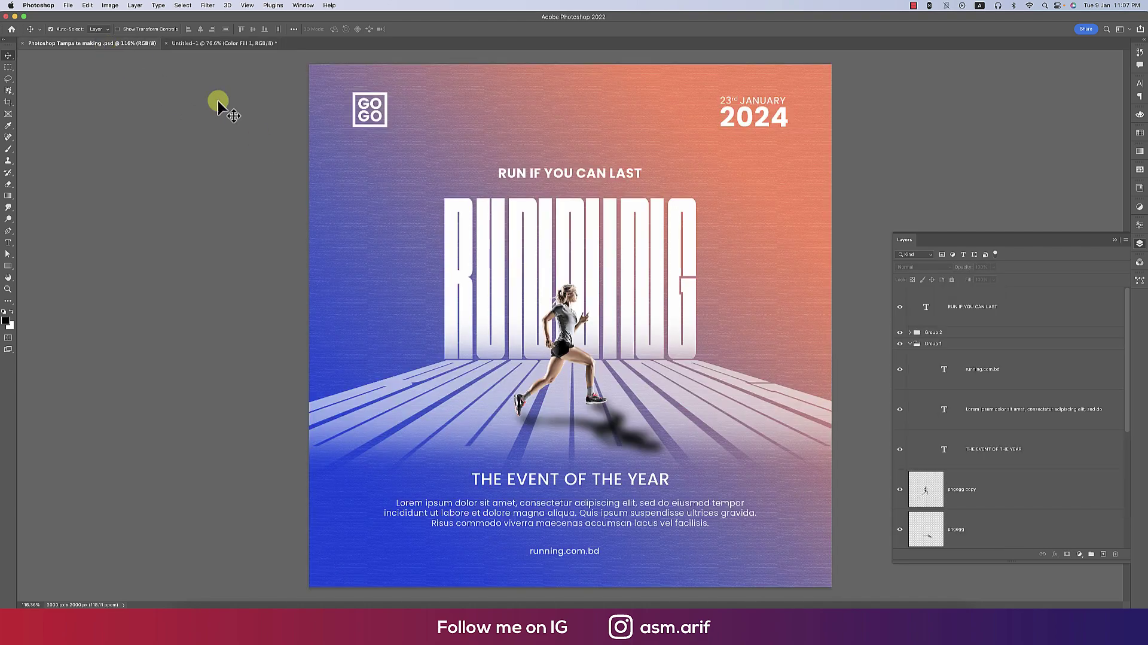
# - Copy the GOGO logo into Untitled-1's top-left corner, then return to the template
pyautogui.click(384, 115)
pyautogui.press('super+c')
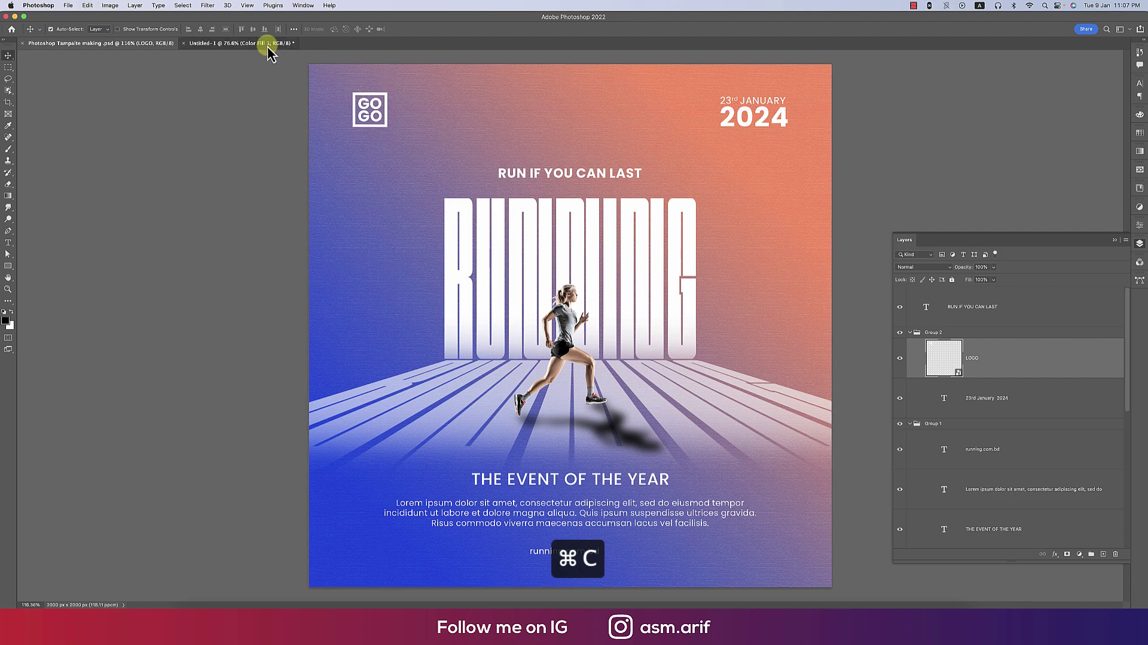
pyautogui.click(268, 45)
pyautogui.press('super+v')
pyautogui.press('super+t')
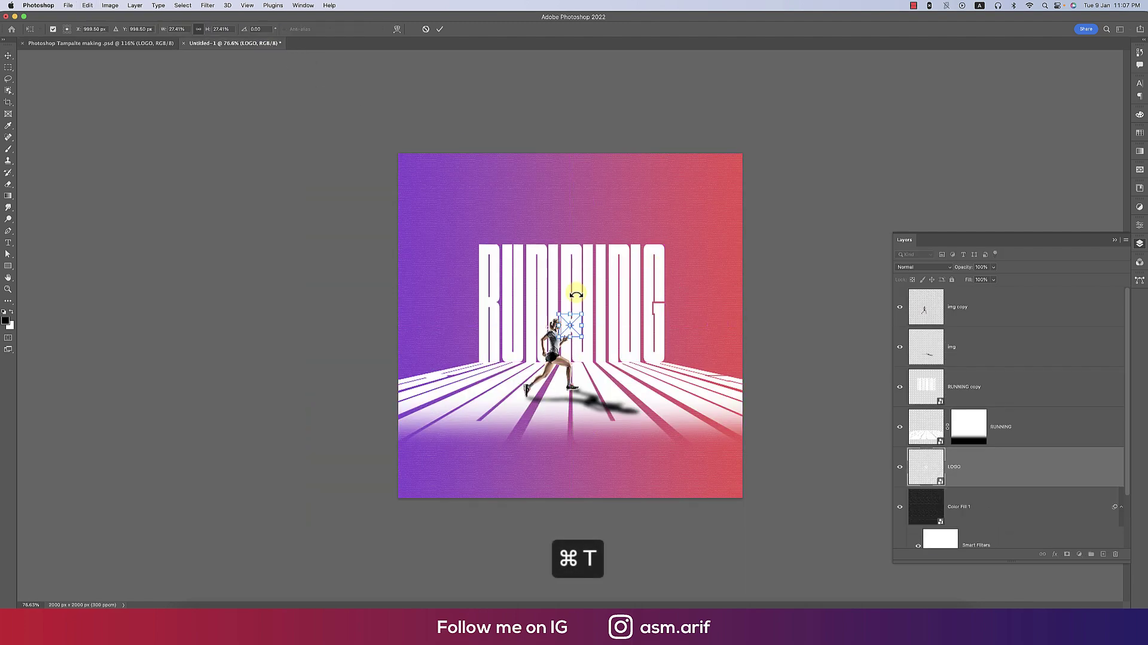
pyautogui.moveTo(574, 327); pyautogui.dragTo(443, 209)
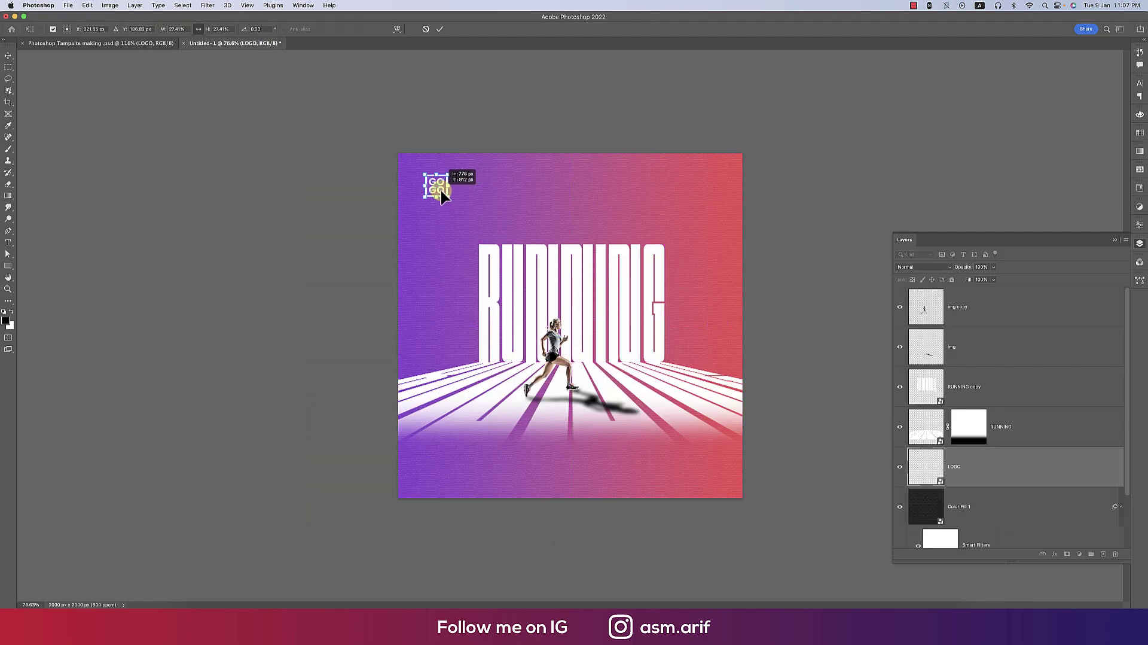
pyautogui.click(440, 29)
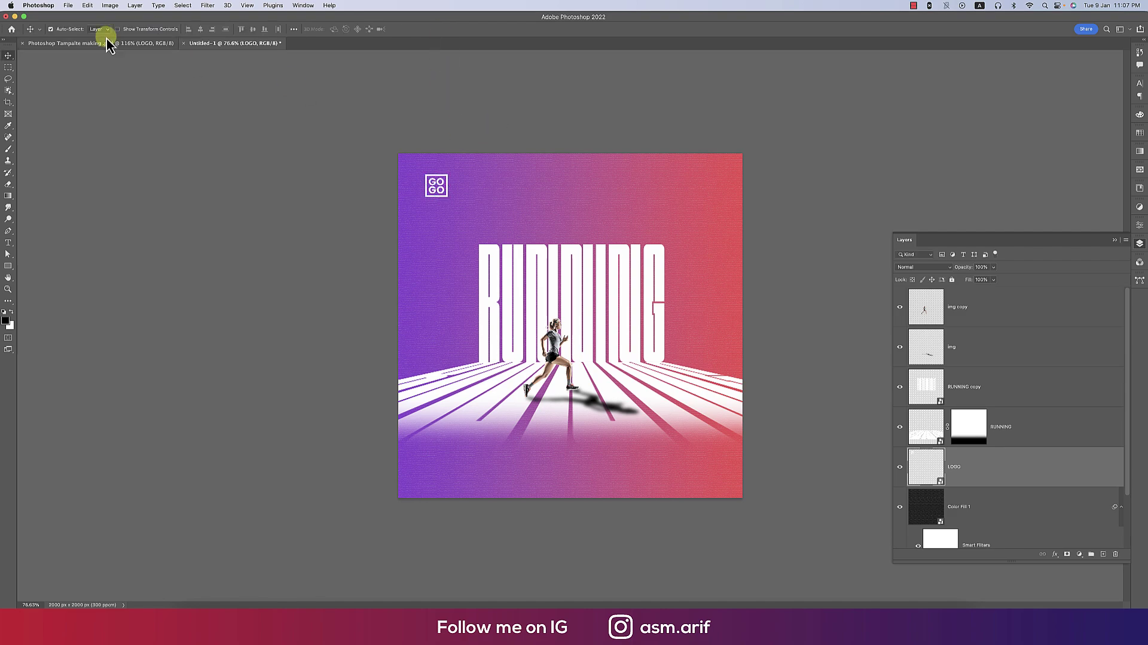
pyautogui.click(109, 43)
# - Copy the 23rd January 2024 date text from the template into Untitled-1
pyautogui.click(742, 122)
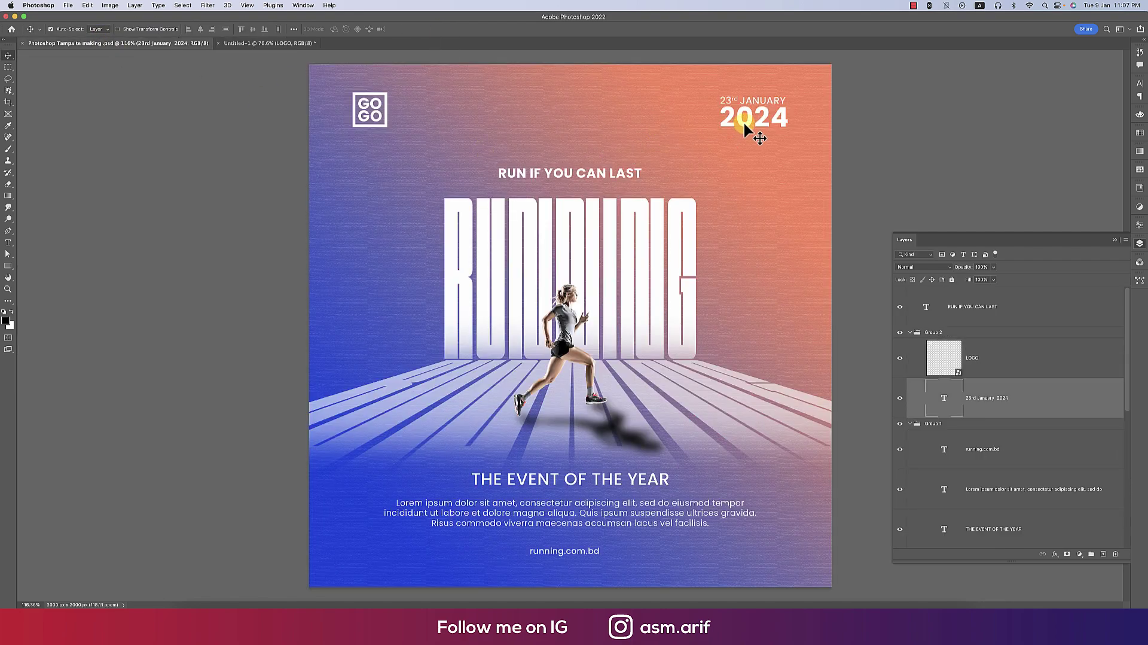
pyautogui.press('super+c')
pyautogui.click(259, 44)
pyautogui.press('super+v')
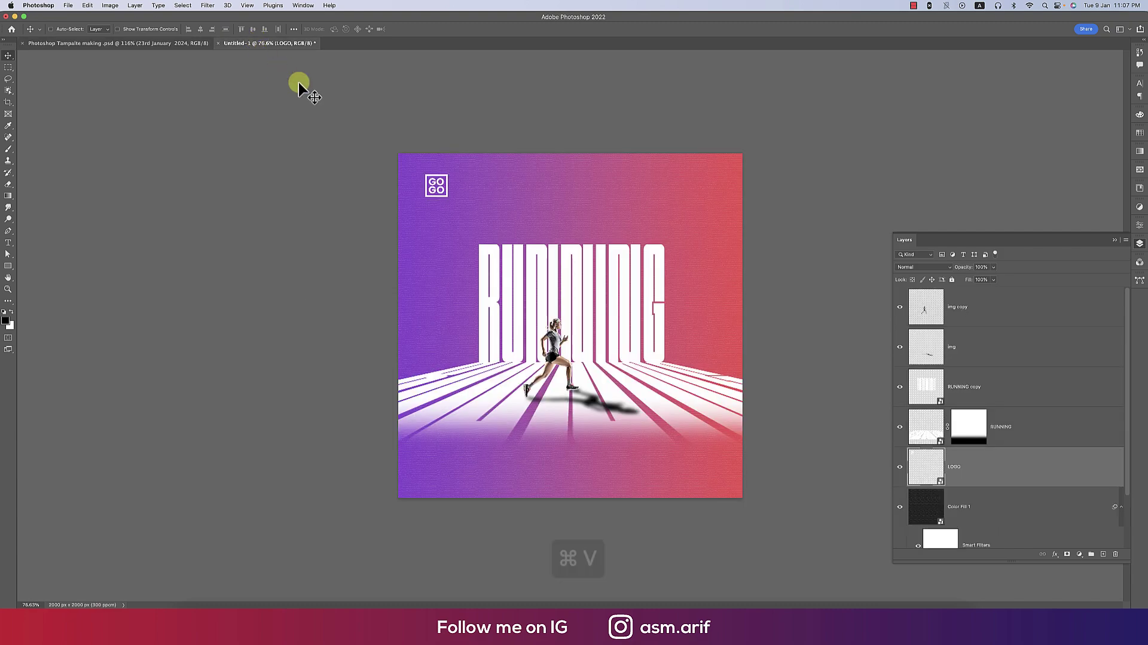
pyautogui.moveTo(572, 320); pyautogui.dragTo(661, 235)
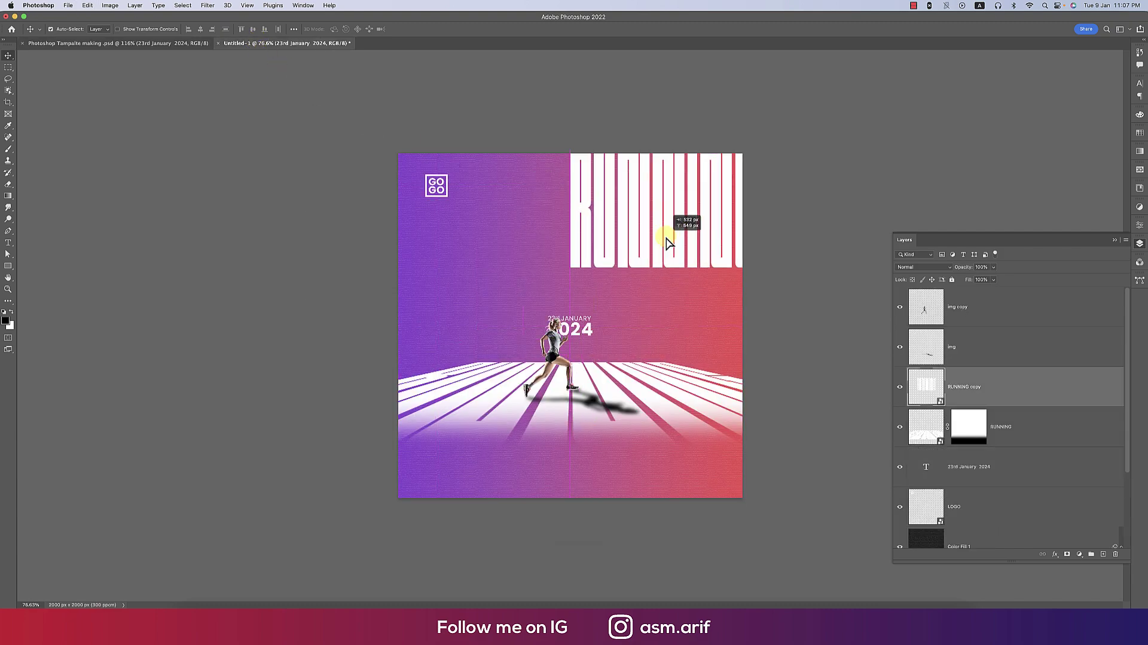
pyautogui.press('super+z')
pyautogui.moveTo(579, 328); pyautogui.dragTo(697, 233)
pyautogui.press('super+z')
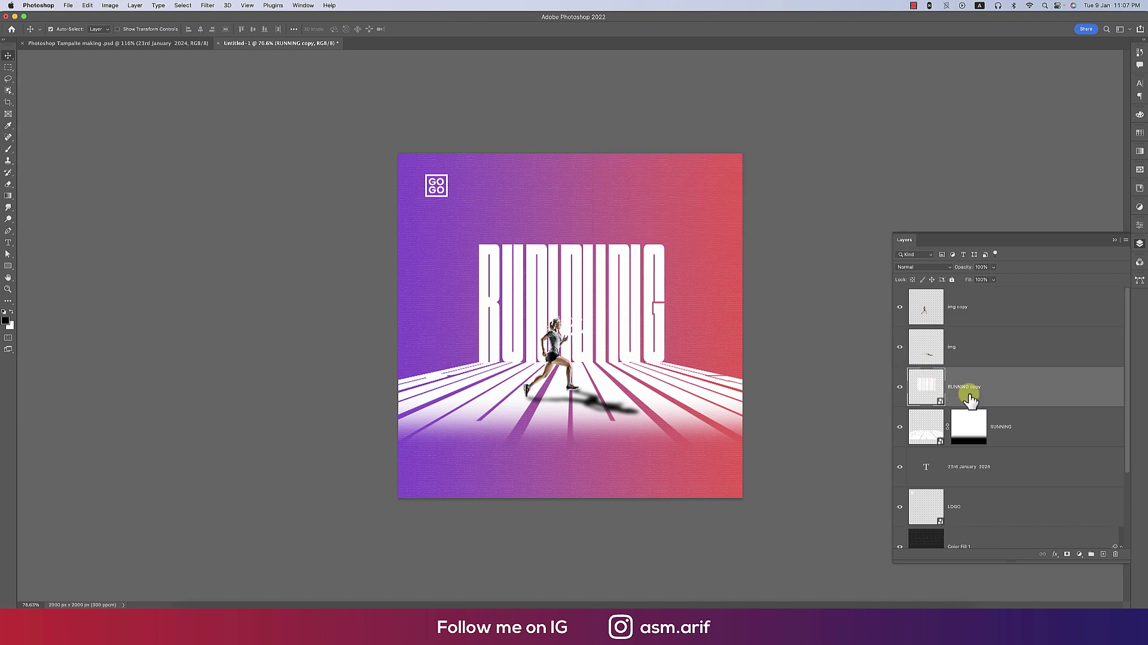
# - Bring the date layer to the top of the stack and move it to the top-right corner
pyautogui.click(1000, 483)
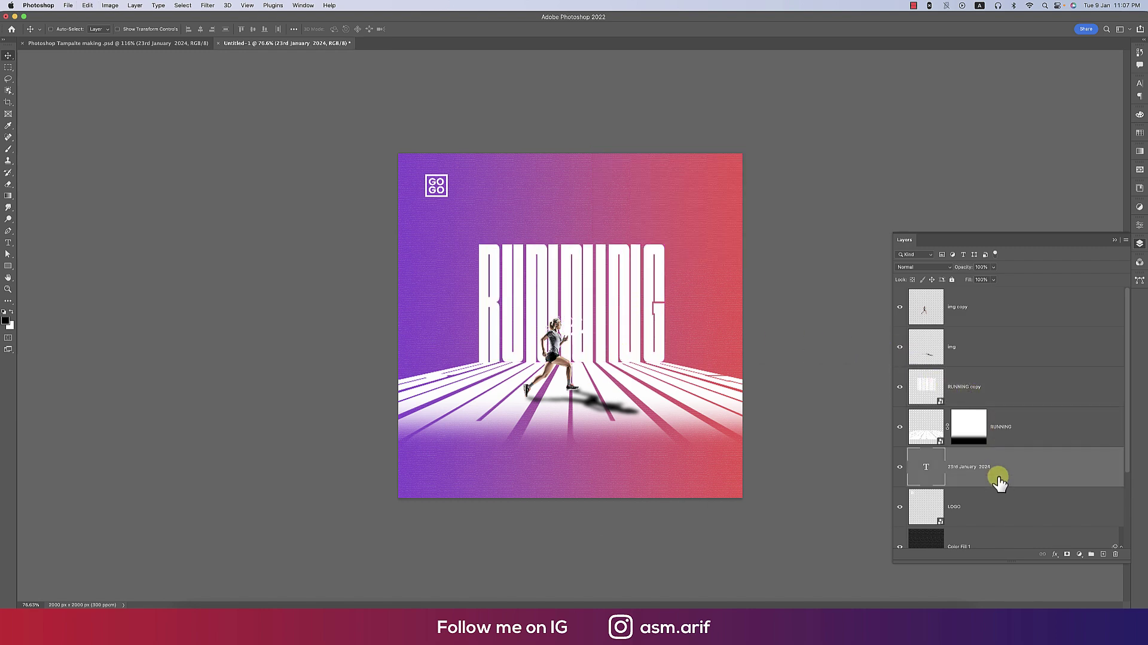
pyautogui.press('shift+super+F14')
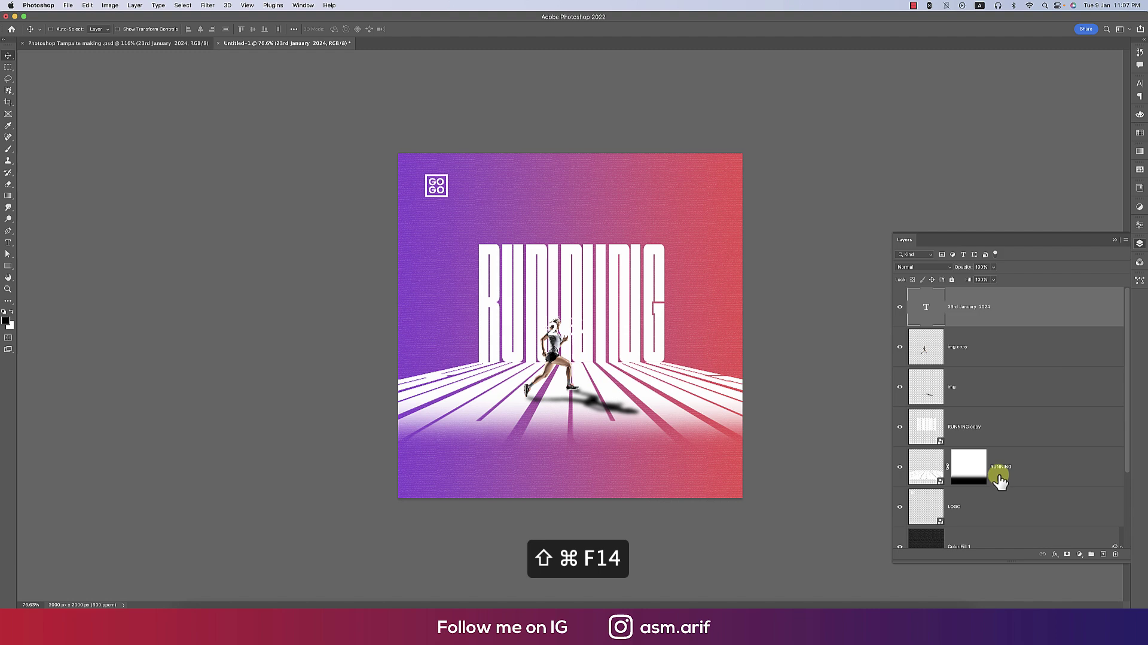
pyautogui.press('super+t')
pyautogui.moveTo(587, 334); pyautogui.dragTo(692, 201)
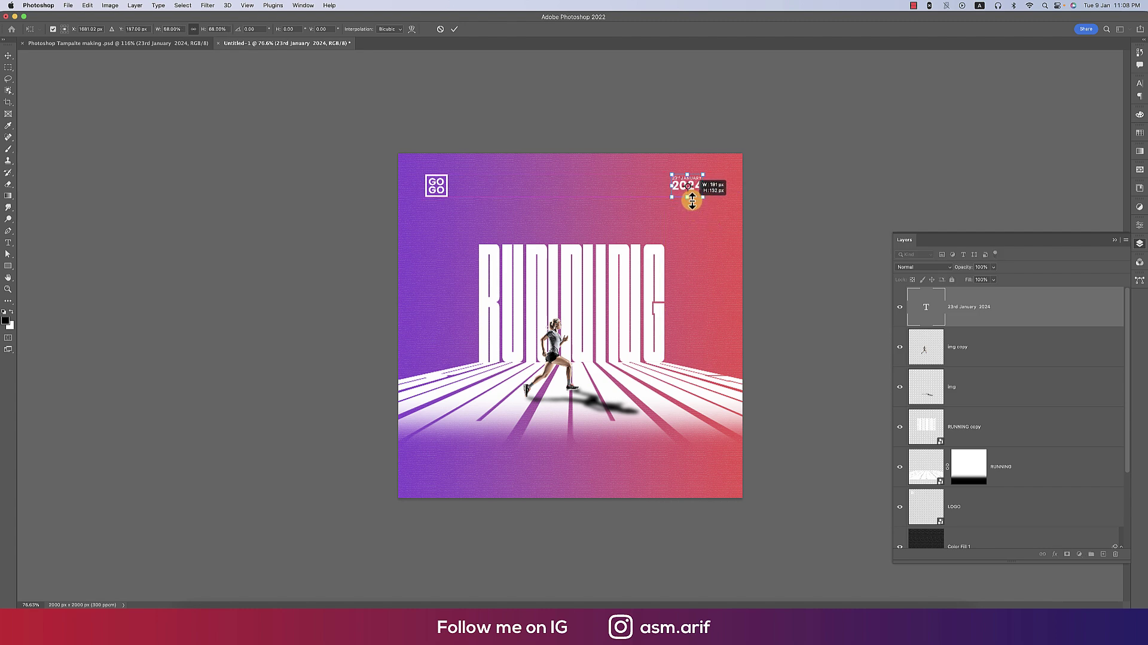
# - Commit the date's resize, bring LOGO to the front, and group LOGO with the date layer
pyautogui.click(455, 29)
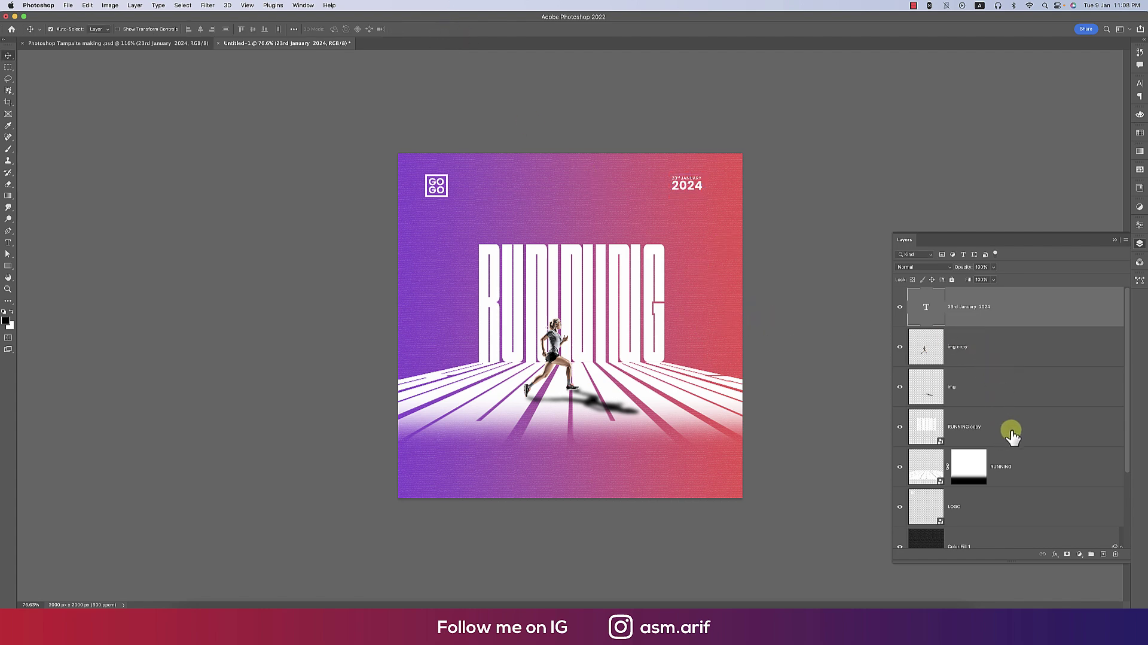
pyautogui.click(1005, 514)
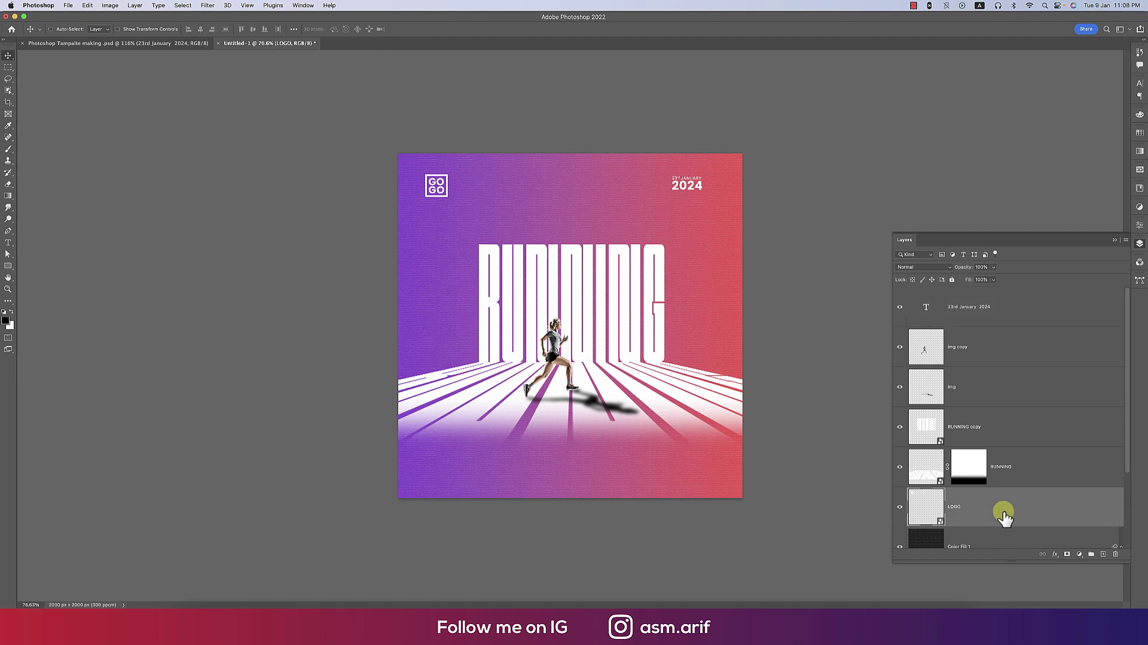
pyautogui.press('shift+super+F14')
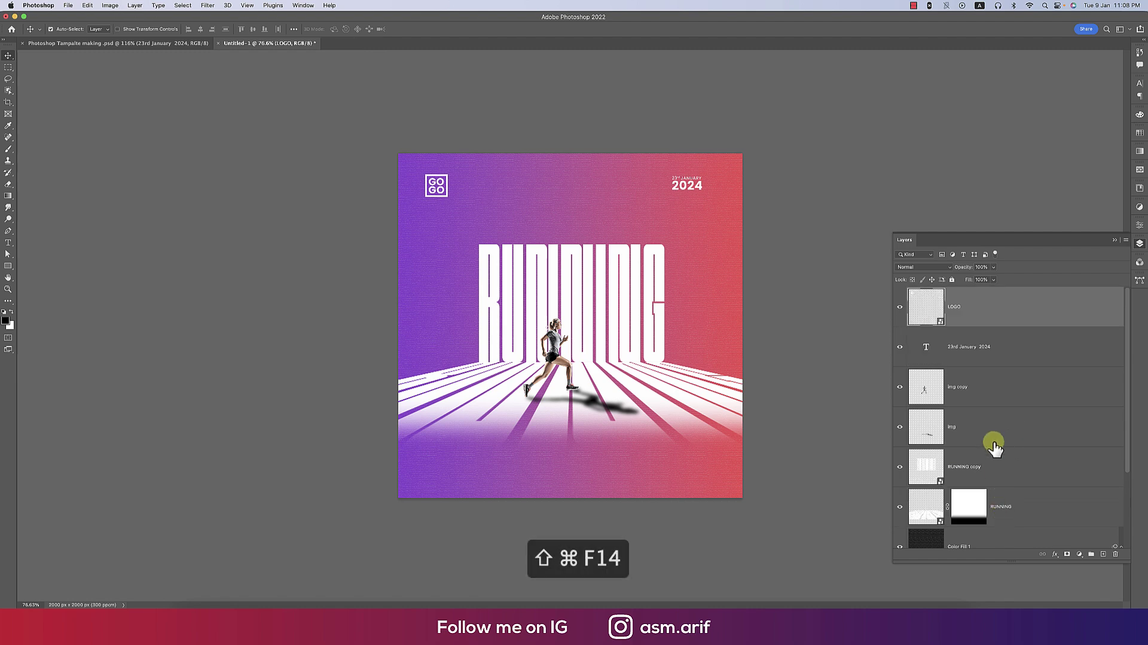
pyautogui.keyDown('shift'); pyautogui.click(1003, 353); pyautogui.keyUp('shift')
pyautogui.press('super+g')
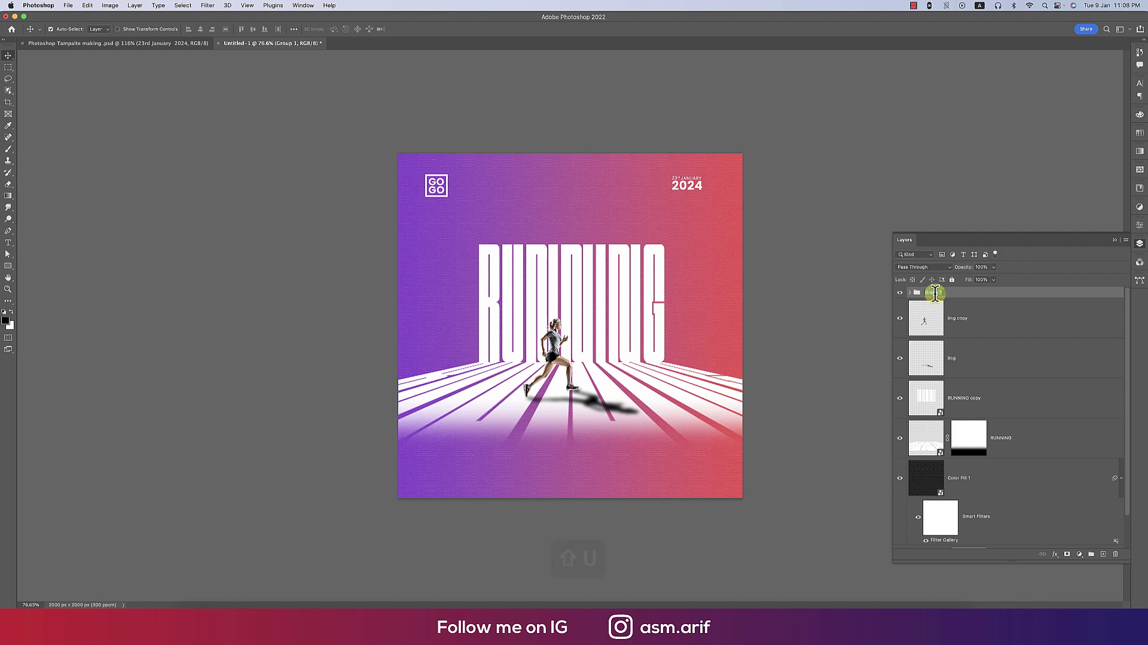
# - Rename the logo-and-date group to UP and align it to the canvas's horizontal centre
pyautogui.write('UP')
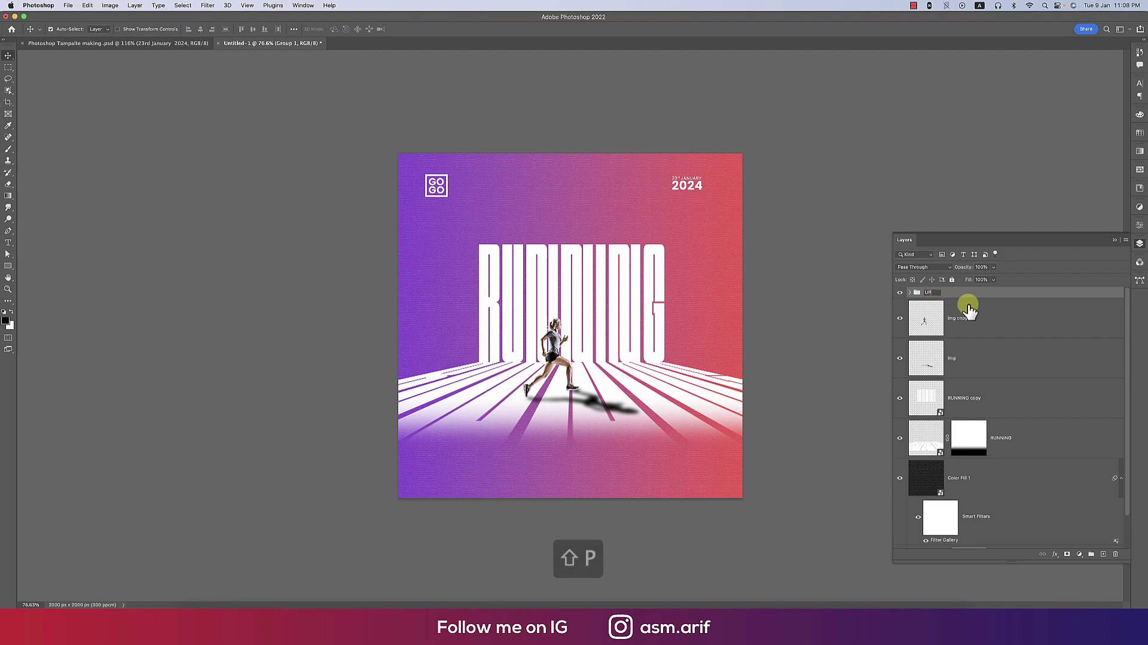
pyautogui.click(977, 297)
pyautogui.press('super+a')
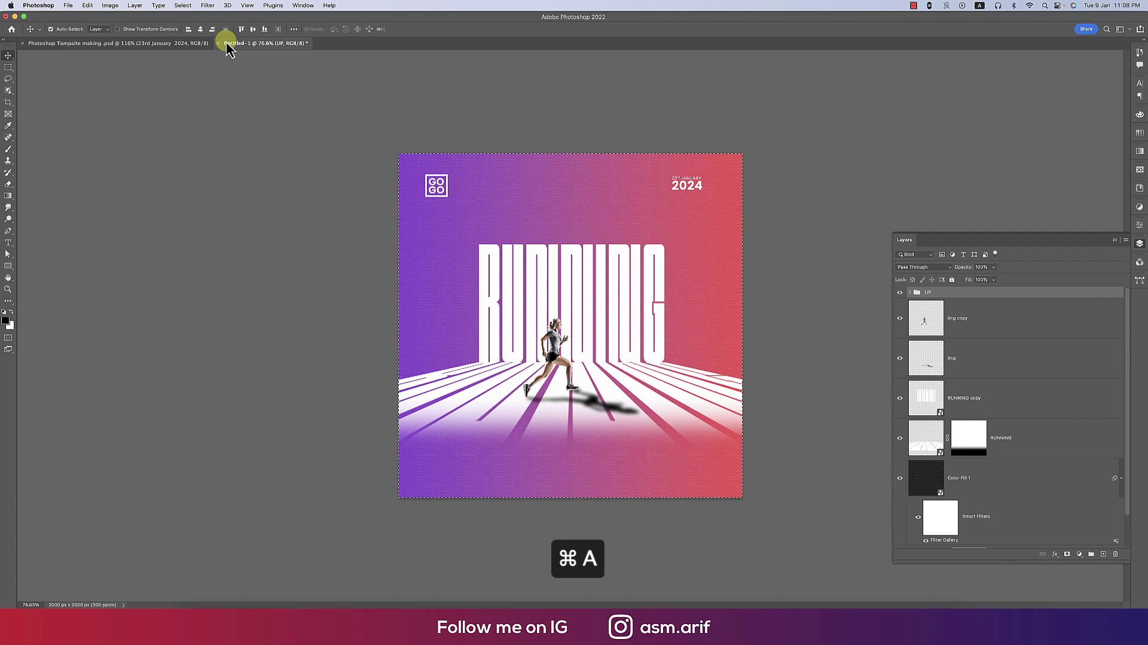
pyautogui.click(200, 28)
pyautogui.press('super+d')
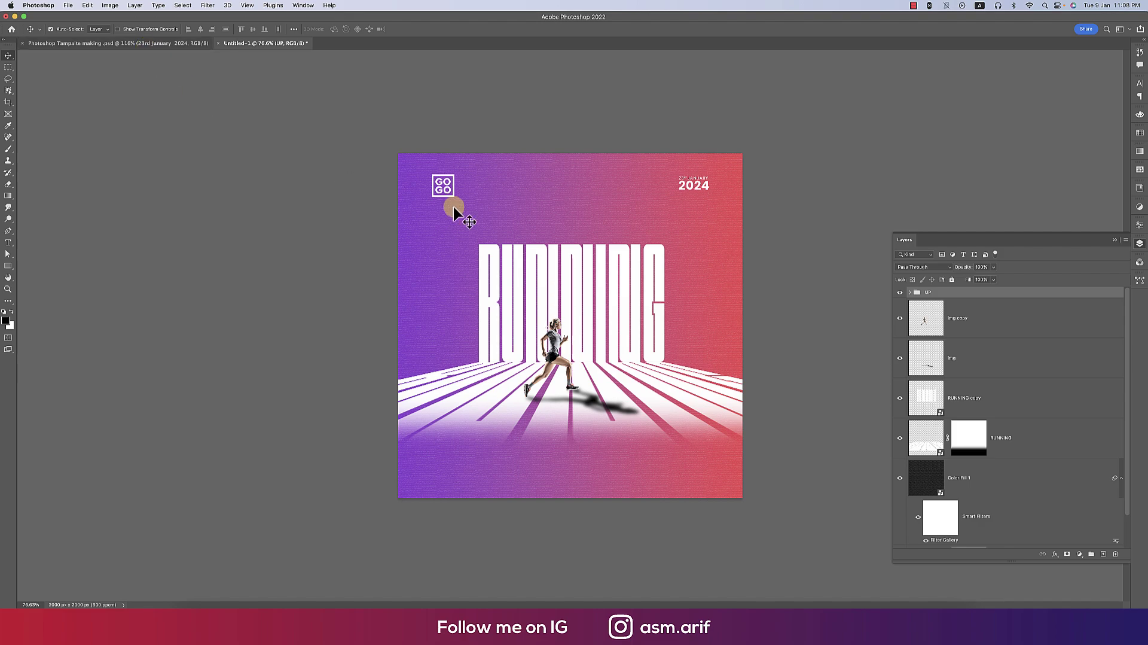
# - Copy the RUN IF YOU CAN LAST tagline into Untitled-1, placed just above RUNNING
pyautogui.click(148, 45)
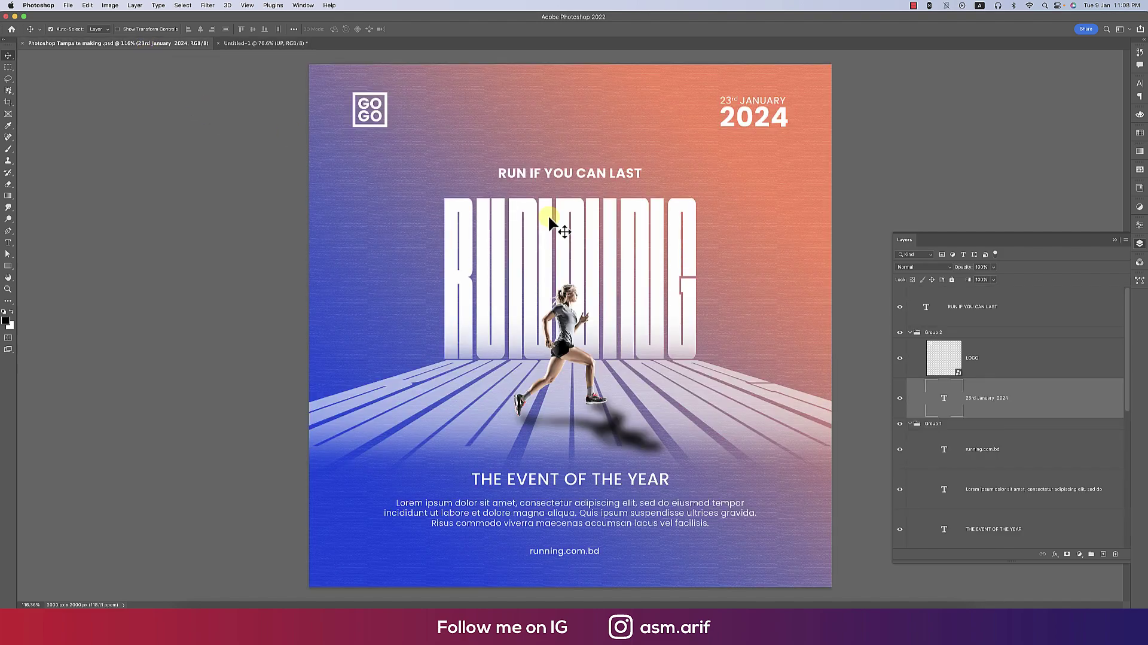
pyautogui.click(567, 175)
pyautogui.press('super+c')
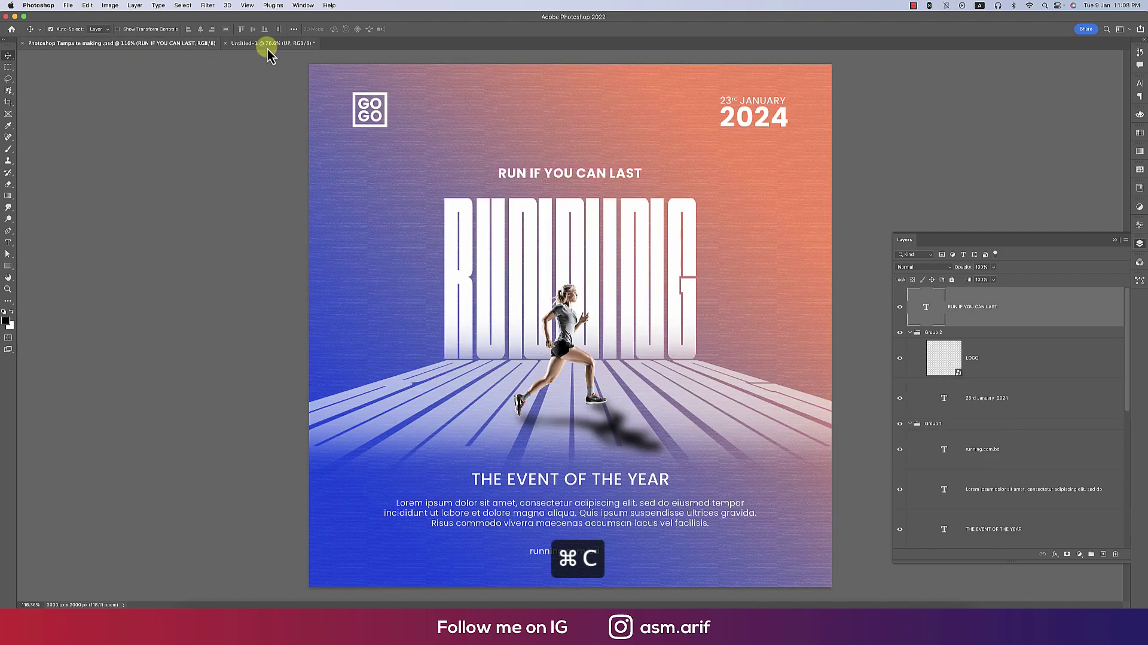
pyautogui.click(267, 45)
pyautogui.press('super+v')
pyautogui.press('super+t')
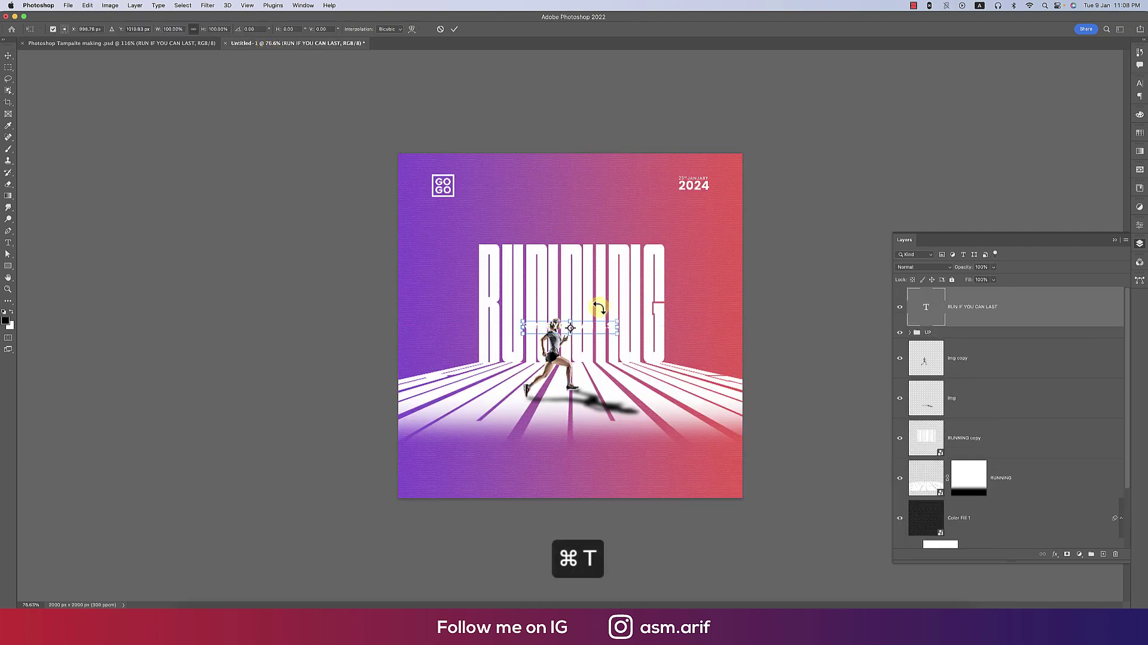
pyautogui.moveTo(595, 338); pyautogui.dragTo(597, 242)
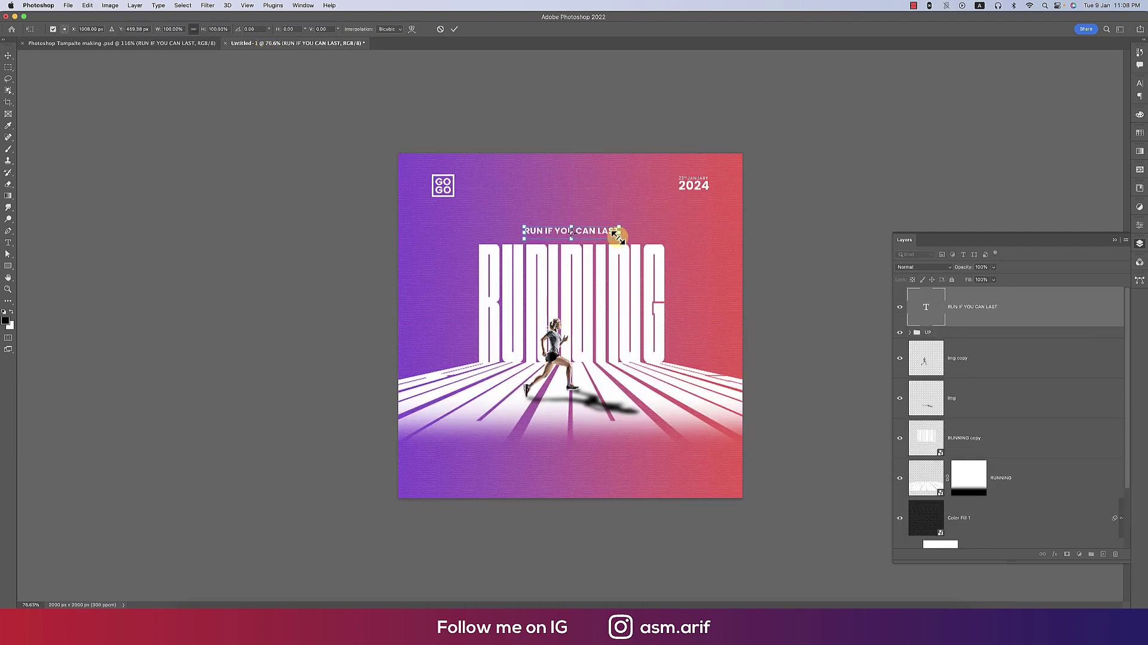
pyautogui.click(918, 302)
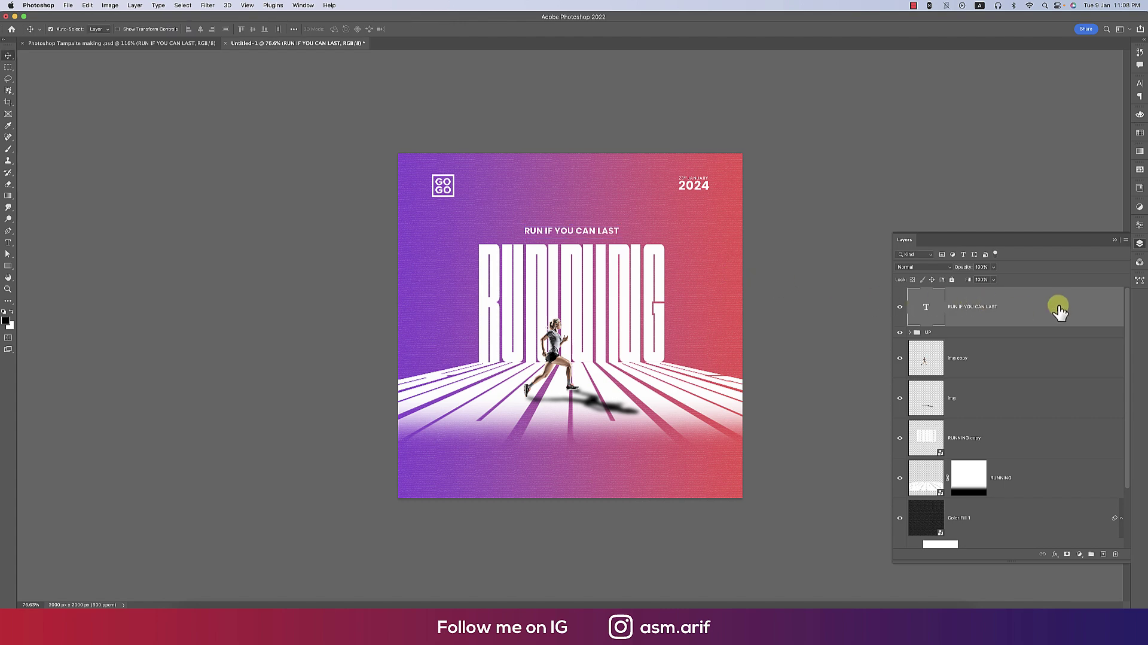
# - Set the tagline's tracking to 200 and centre it horizontally on the poster
pyautogui.click(1138, 80)
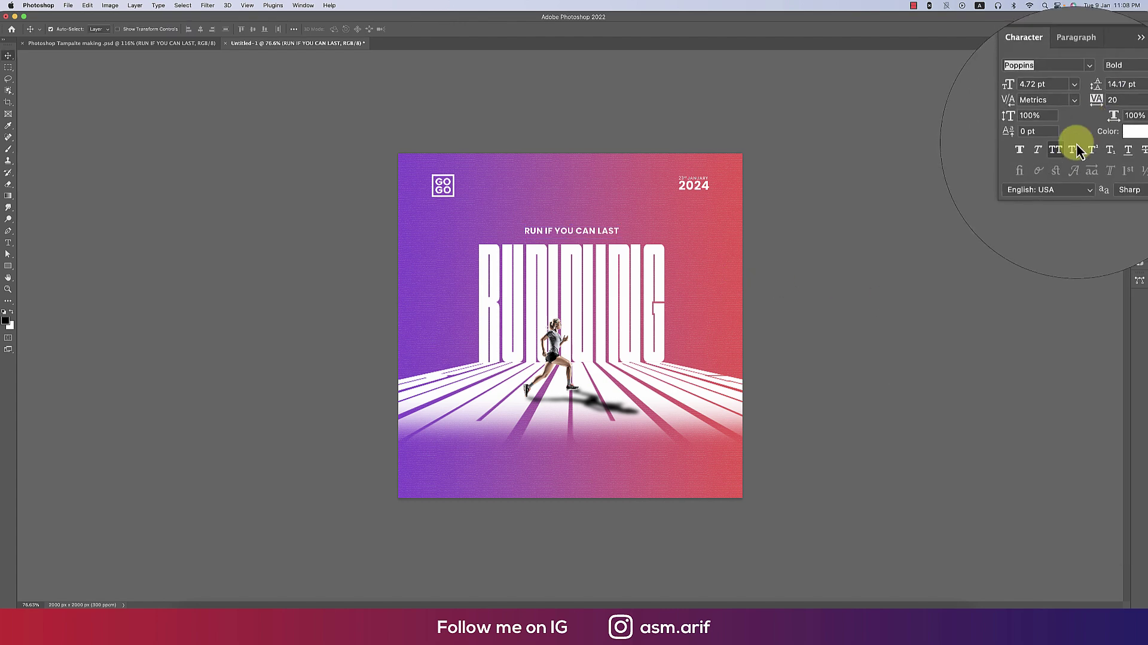
pyautogui.click(1109, 116)
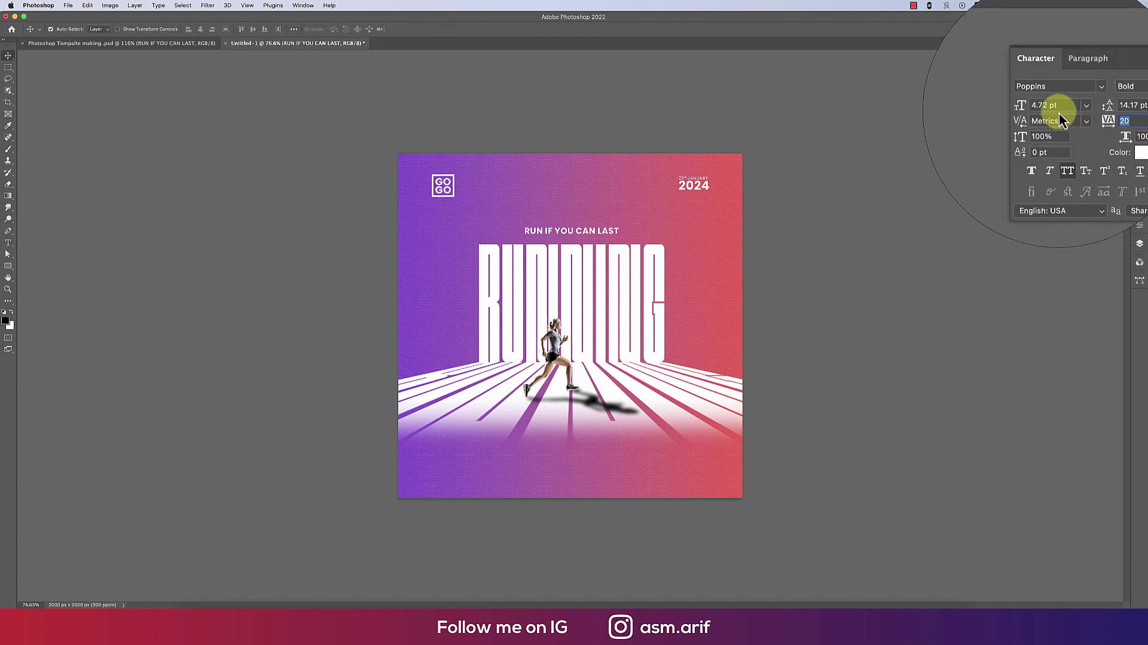
pyautogui.write('200')
pyautogui.press('Return')
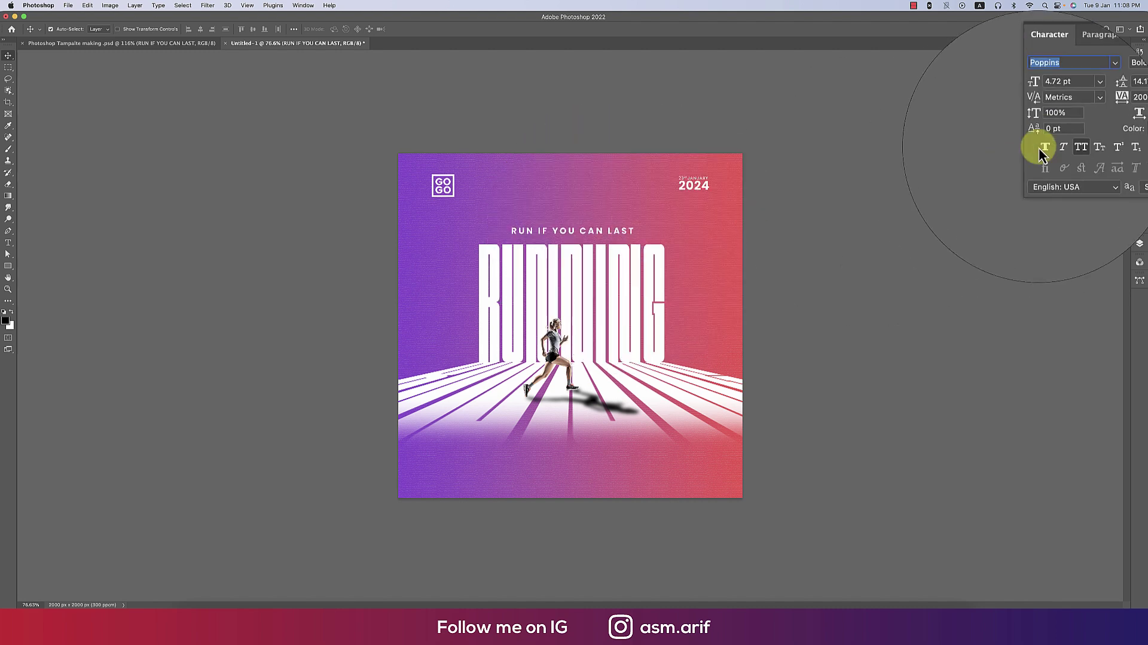
pyautogui.click(1115, 79)
pyautogui.press('super+a')
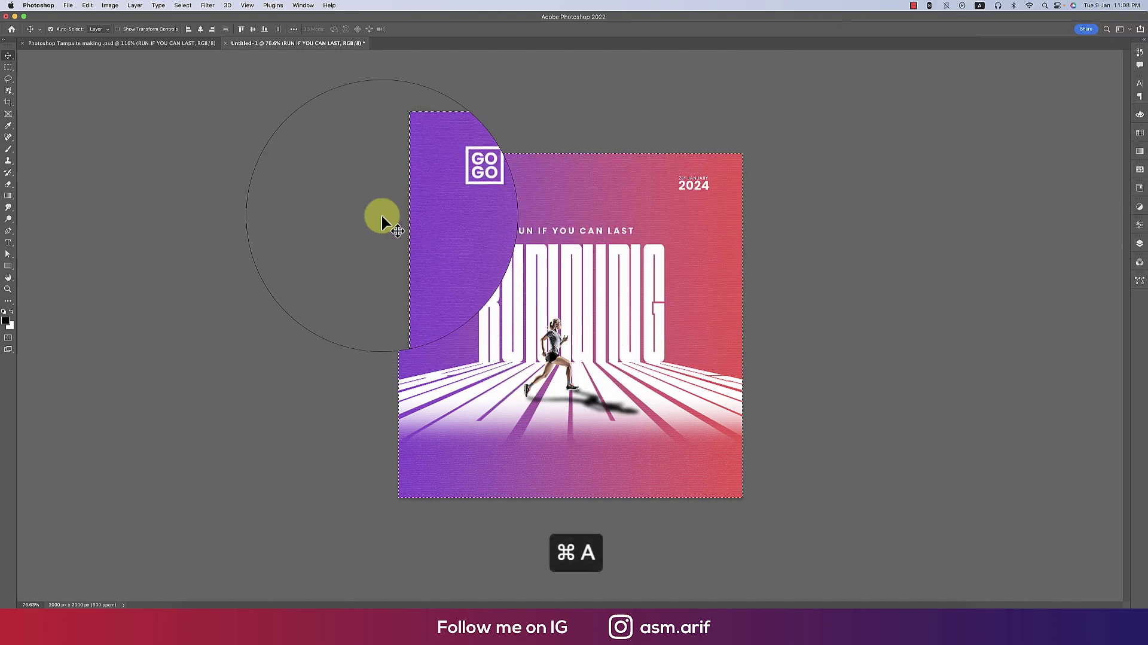
pyautogui.click(200, 29)
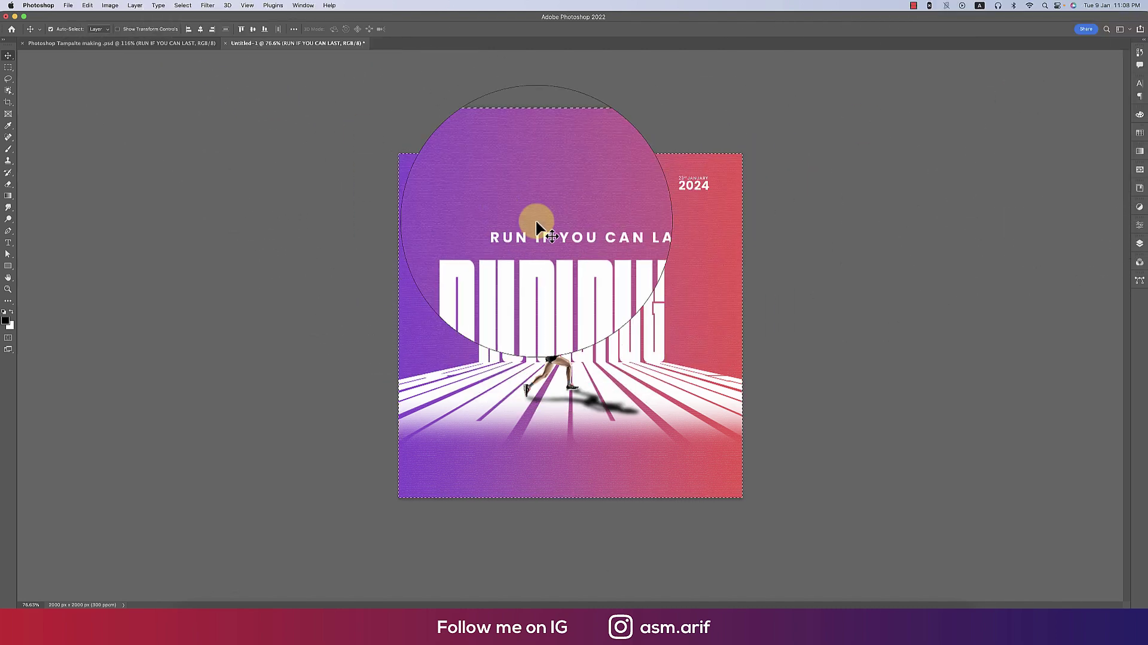
pyautogui.press('super+d')
# - Copy the THE EVENT OF THE YEAR heading, lorem ipsum paragraph and running.com.bd layers from the template
pyautogui.click(183, 46)
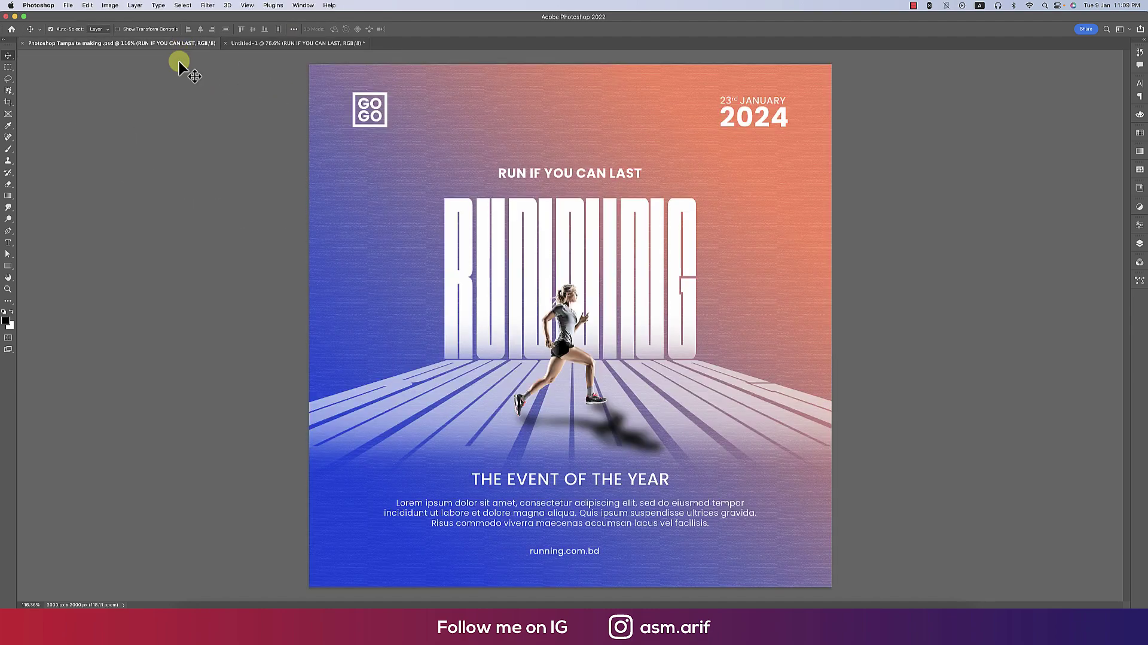
pyautogui.click(604, 482)
pyautogui.click(595, 538)
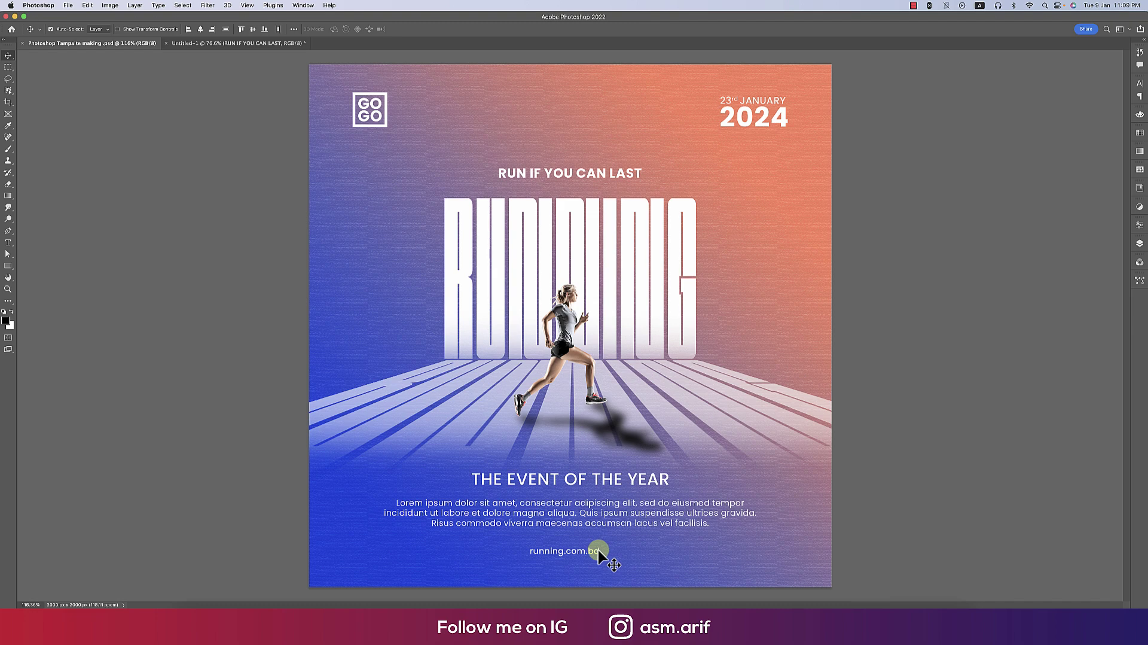
pyautogui.press('super+c')
pyautogui.click(557, 326)
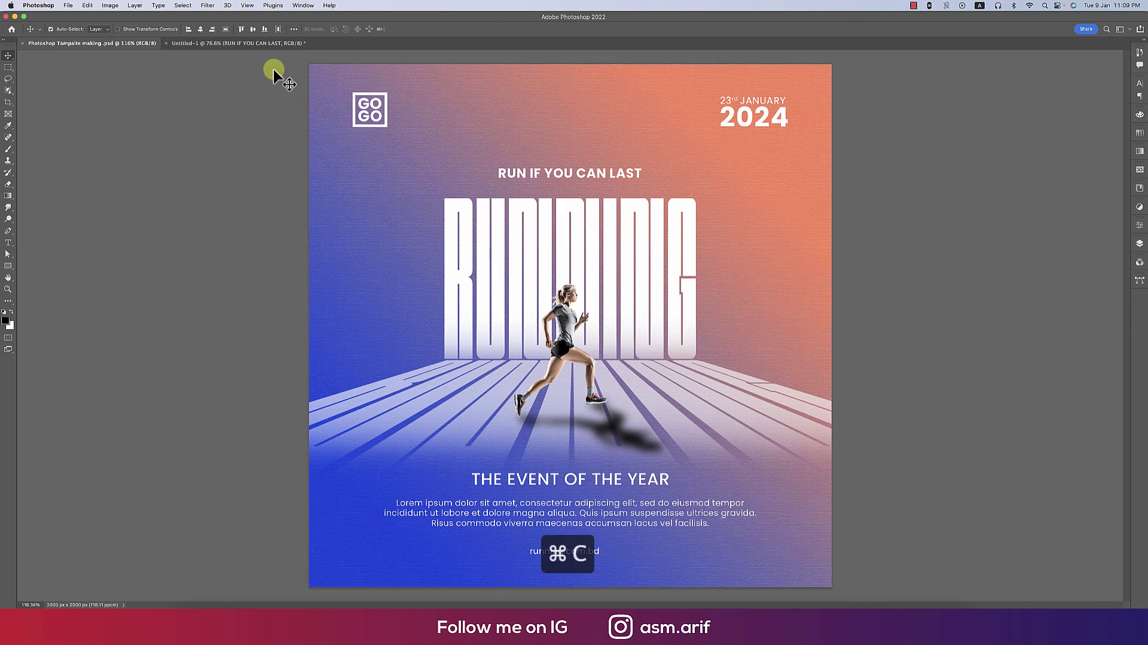
# - Paste the three text layers into Untitled-1 and move them to the poster's bottom
pyautogui.click(269, 44)
pyautogui.press('super+v')
pyautogui.press('super+t')
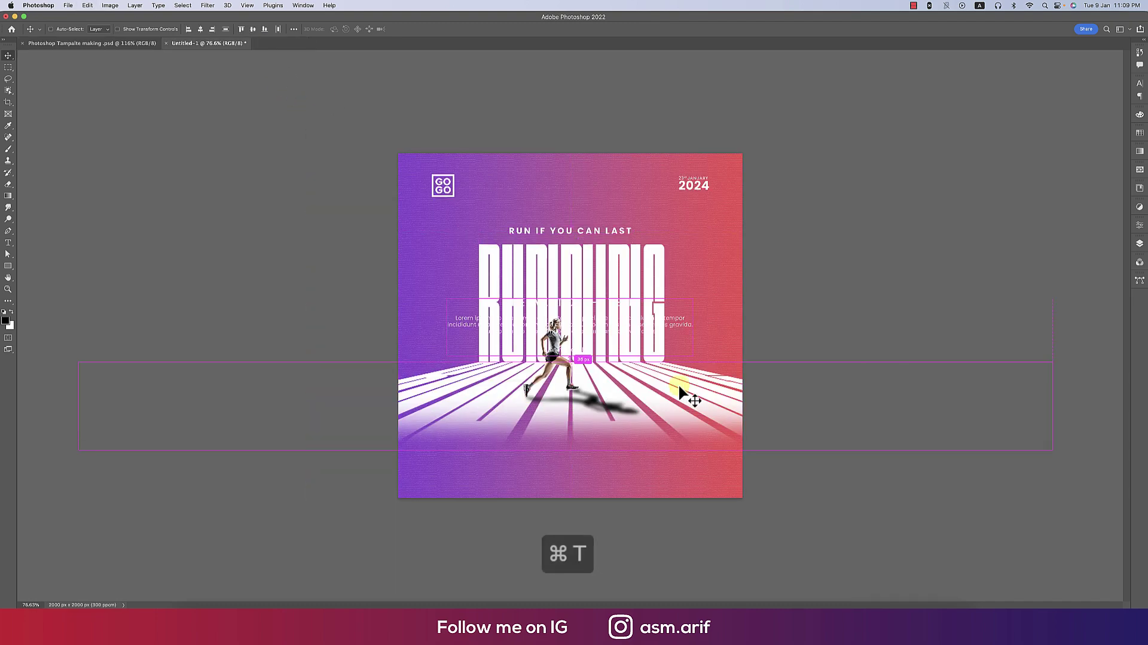
pyautogui.moveTo(634, 353); pyautogui.dragTo(634, 445)
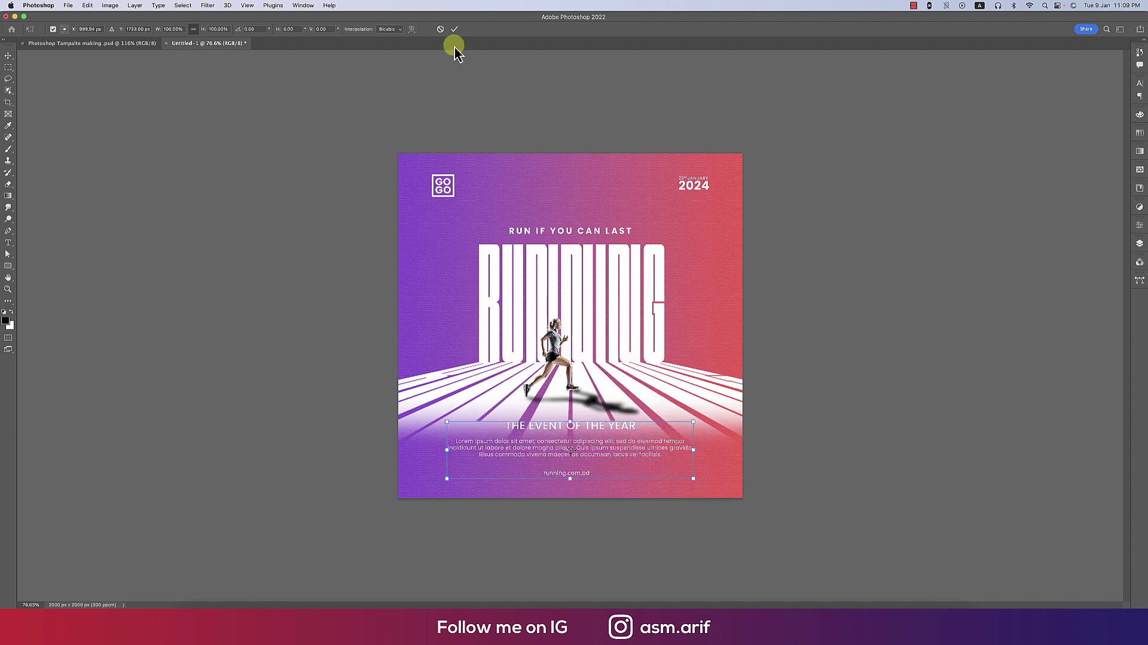
pyautogui.click(455, 30)
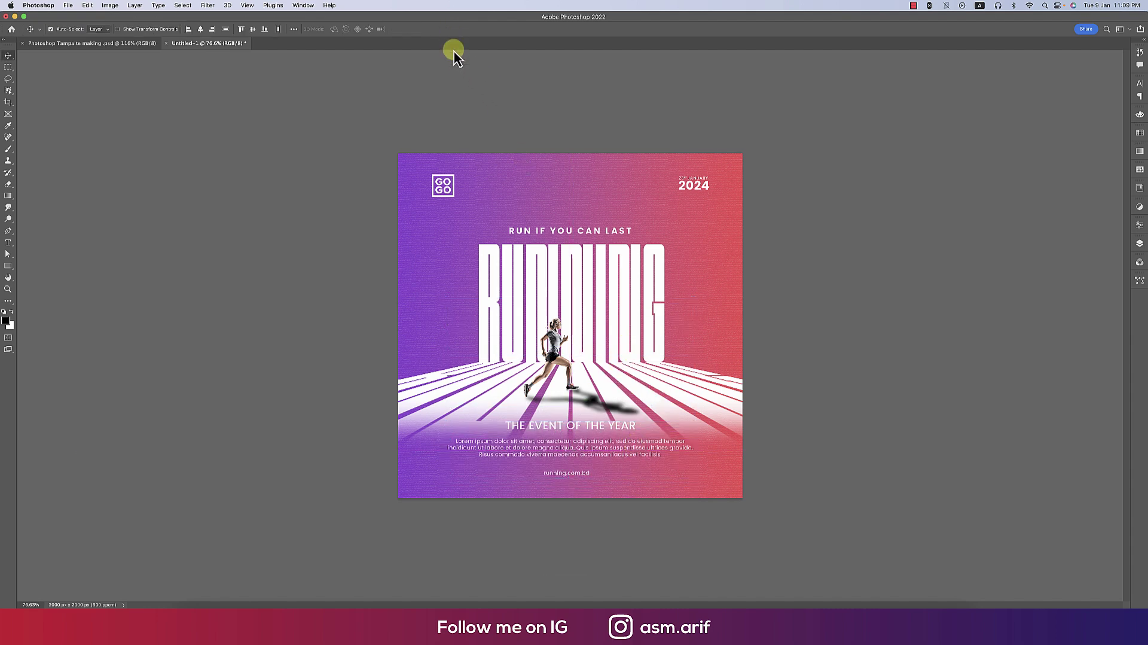
pyautogui.click(727, 418)
# - Redraw the RUNNING layer mask's gradient fade so the stripes dissolve above the event text
pyautogui.click(1139, 244)
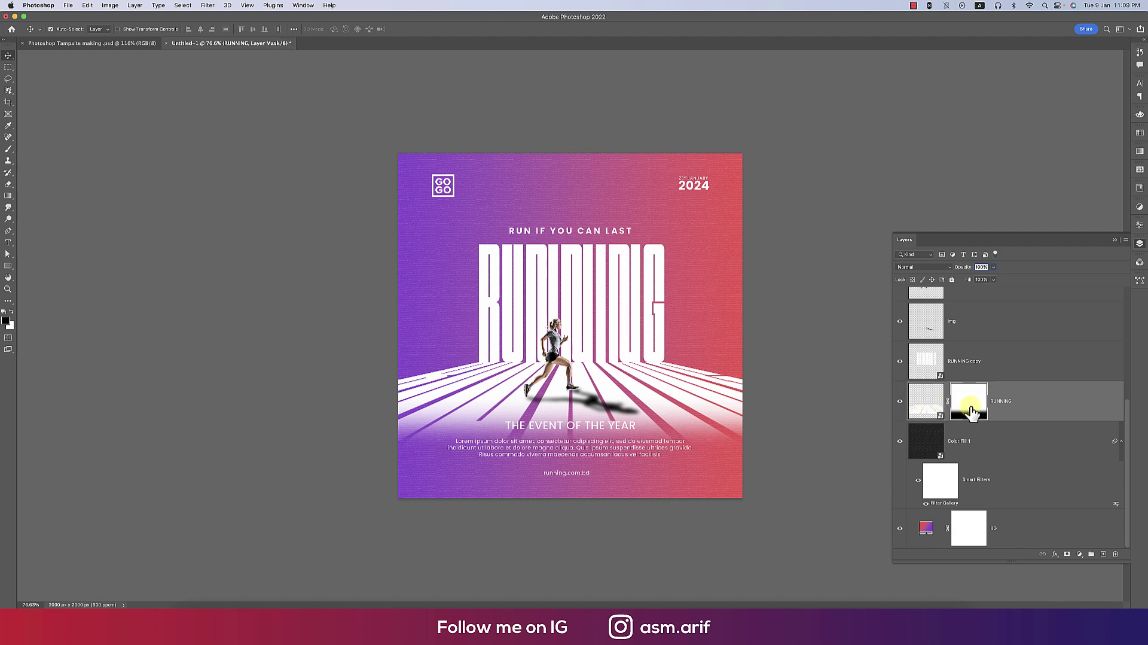
pyautogui.press('g')
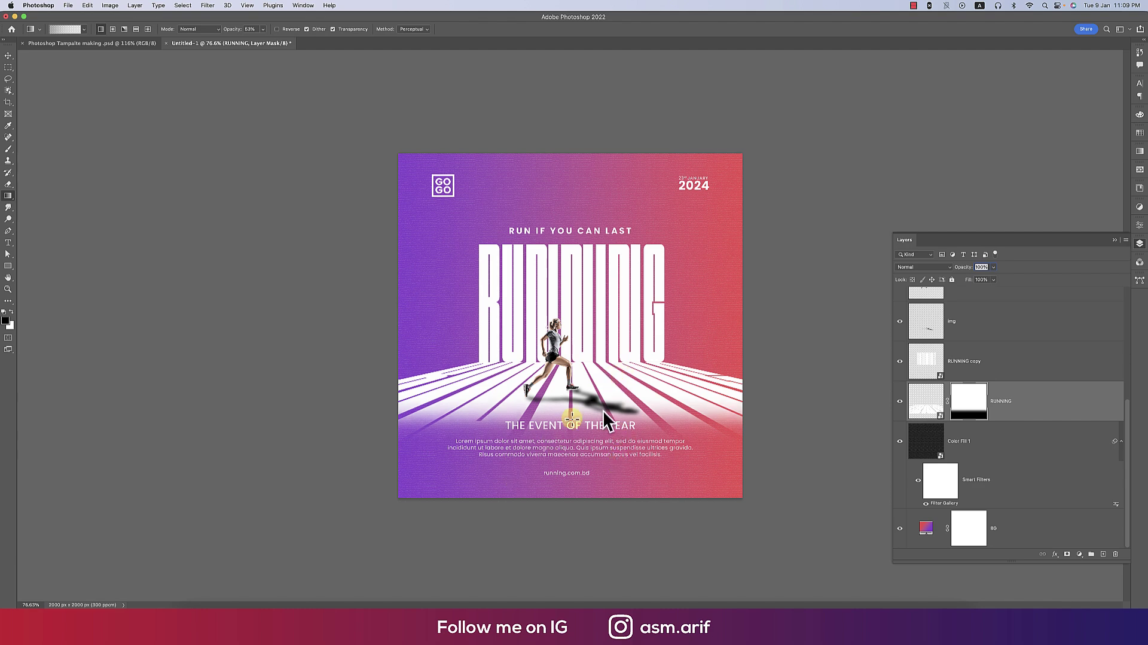
pyautogui.click(178, 163)
# - Select both the RUNNING and RUNNING copy layers together
pyautogui.click(16, 55)
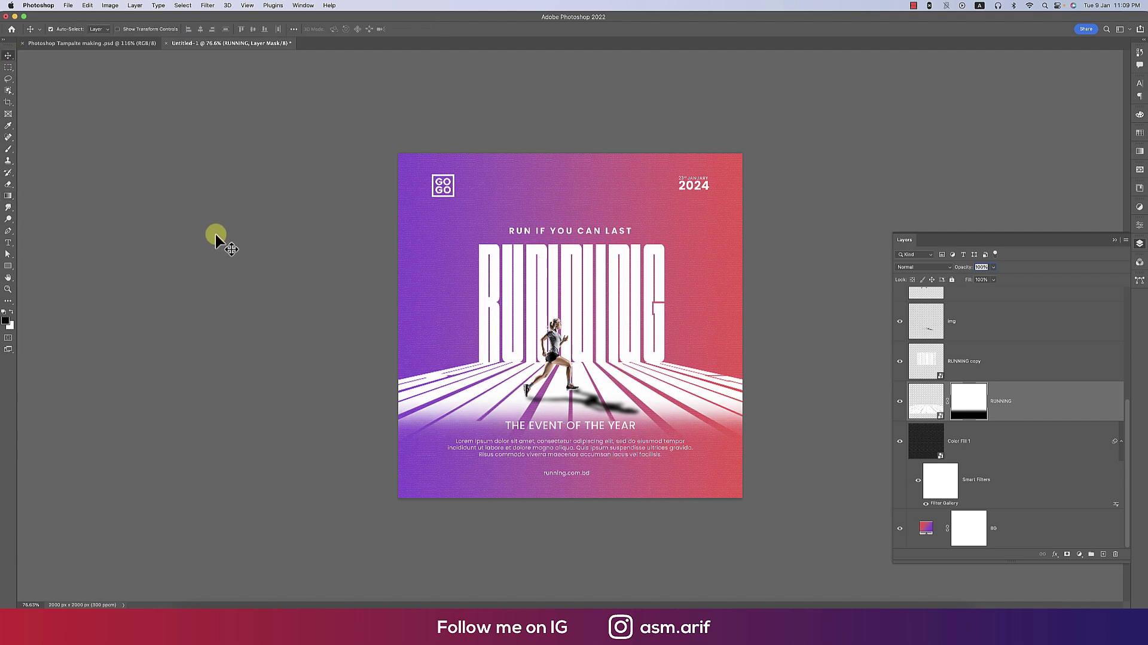
pyautogui.click(727, 410)
pyautogui.click(1021, 405)
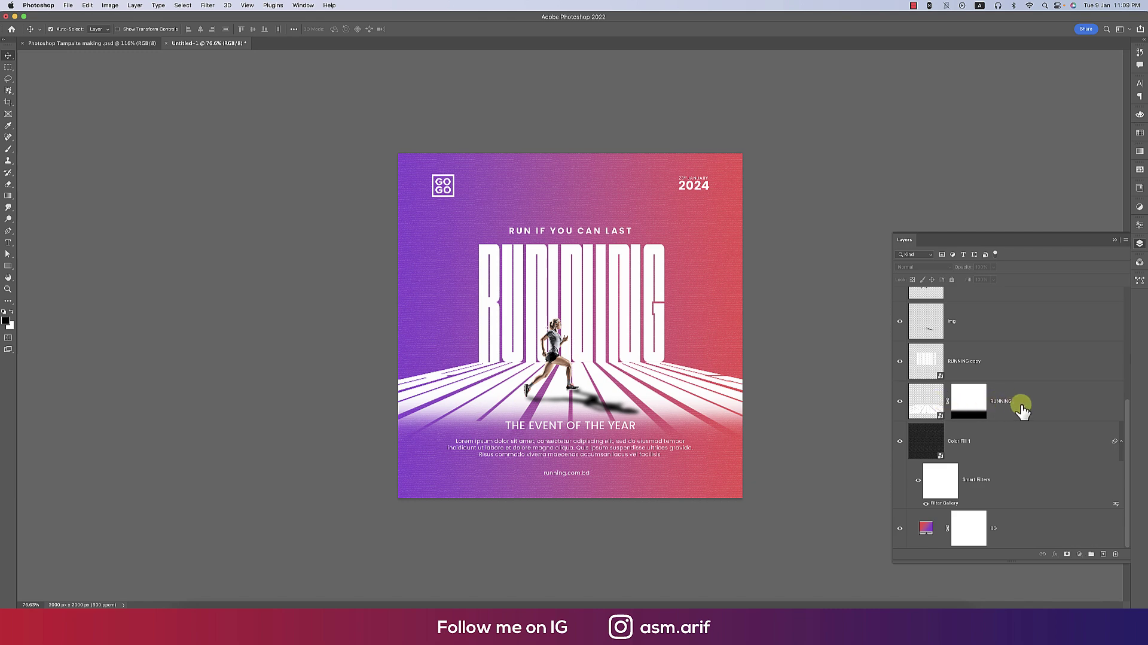
pyautogui.keyDown('shift'); pyautogui.click(1014, 362); pyautogui.keyUp('shift')
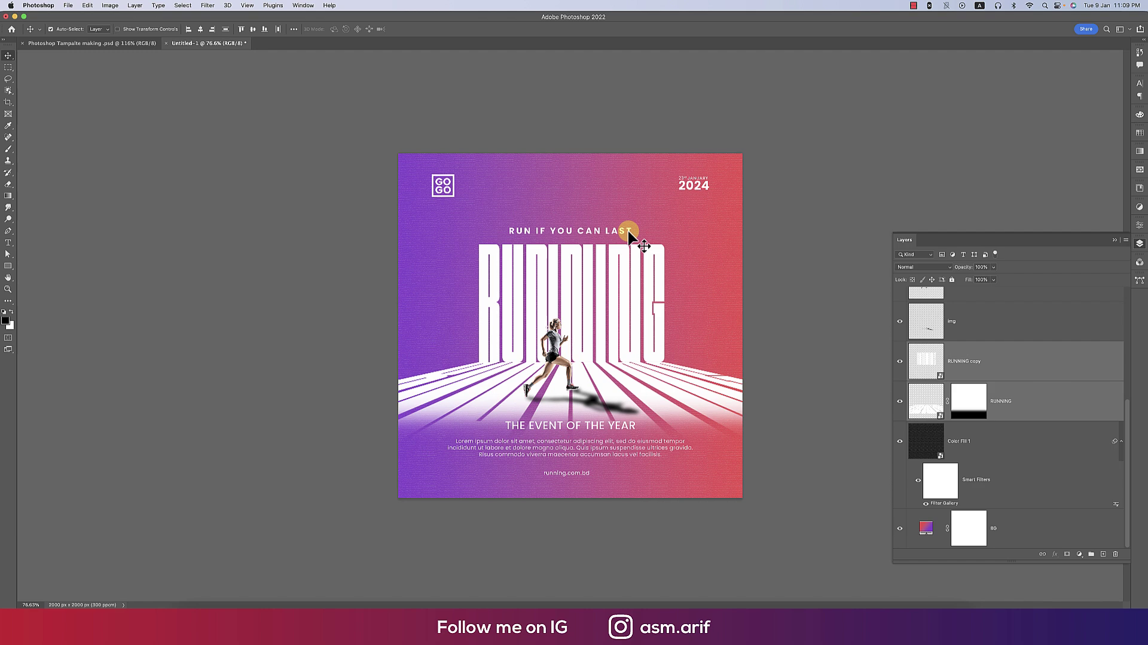
# - Group the two RUNNING layers and move the group below the img layers
pyautogui.press('super+g')
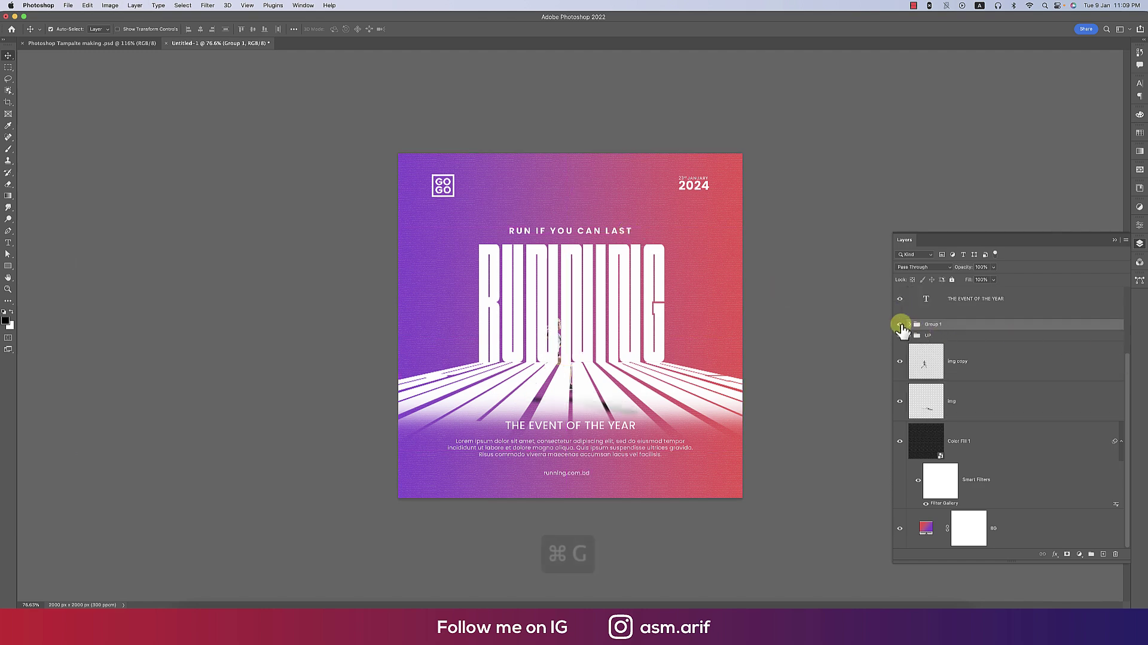
pyautogui.click(900, 325)
pyautogui.click(900, 324)
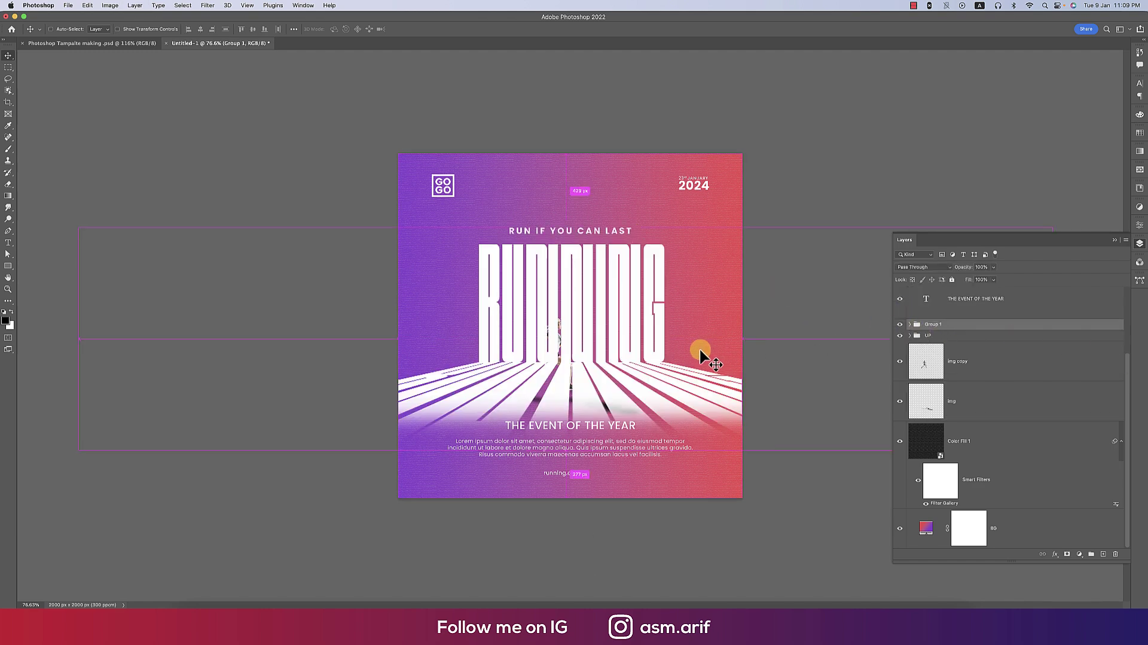
pyautogui.moveTo(974, 326); pyautogui.dragTo(973, 415)
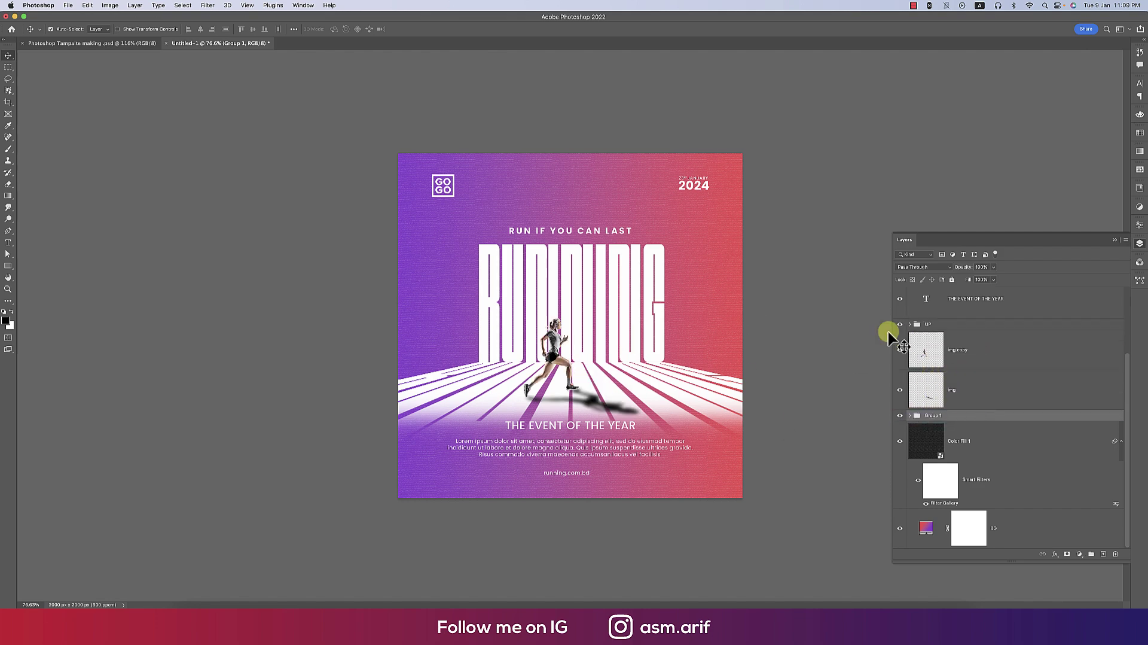
# - Group the img and img copy layers into a group named IMG
pyautogui.click(992, 350)
pyautogui.keyDown('shift'); pyautogui.click(984, 390); pyautogui.keyUp('shift')
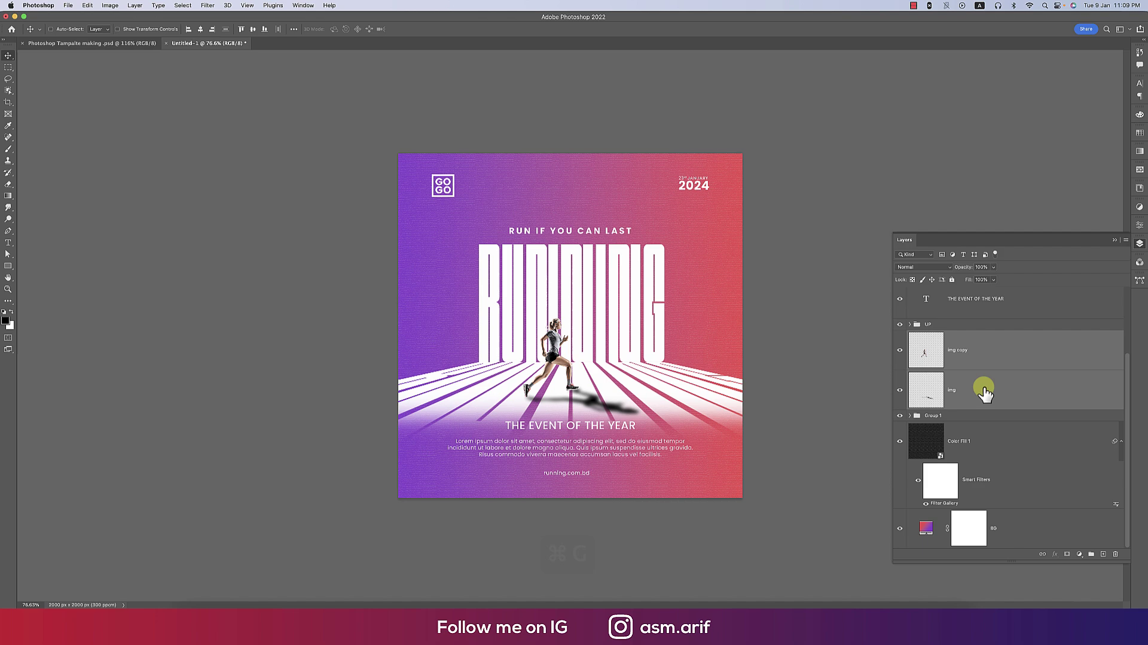
pyautogui.press('super+g')
pyautogui.doubleClick(933, 405)
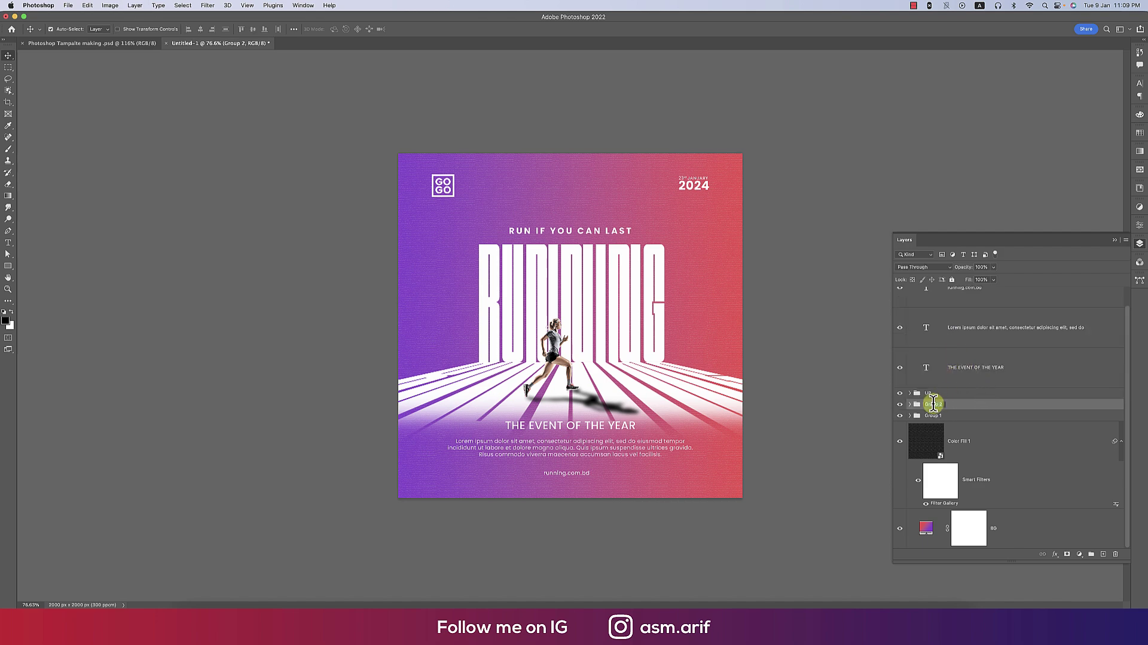
pyautogui.write('IM')
pyautogui.write('G')
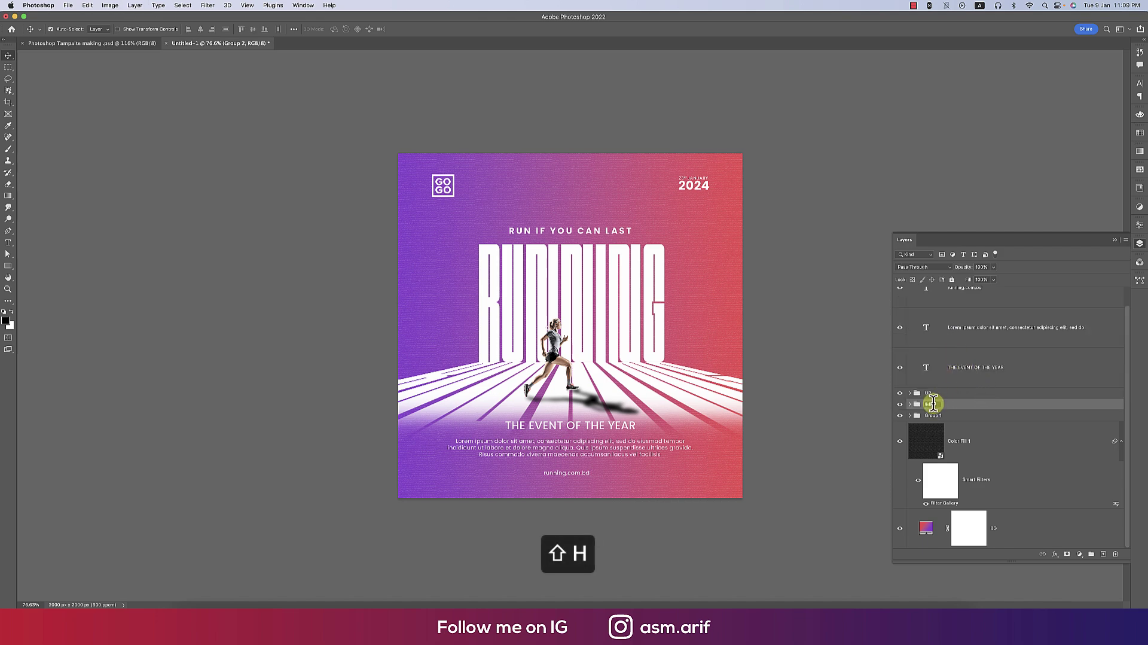
pyautogui.click(900, 404)
pyautogui.click(900, 404)
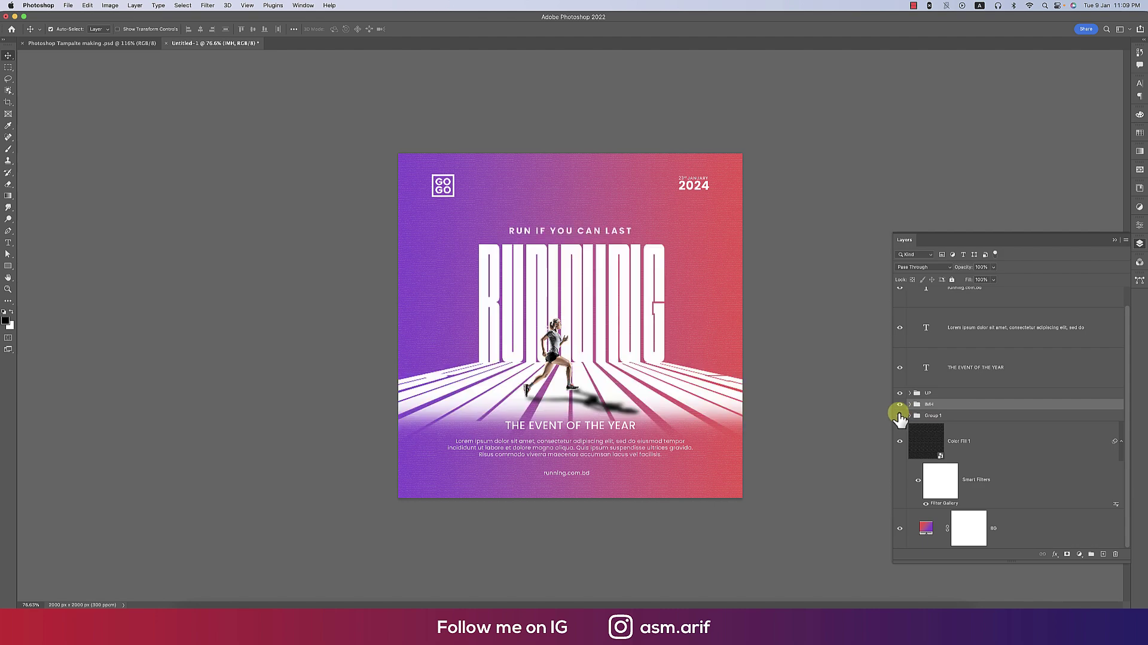
# - Rename Group 1 to MAIN DESIGN and correct the image group's name to IMG
pyautogui.click(933, 418)
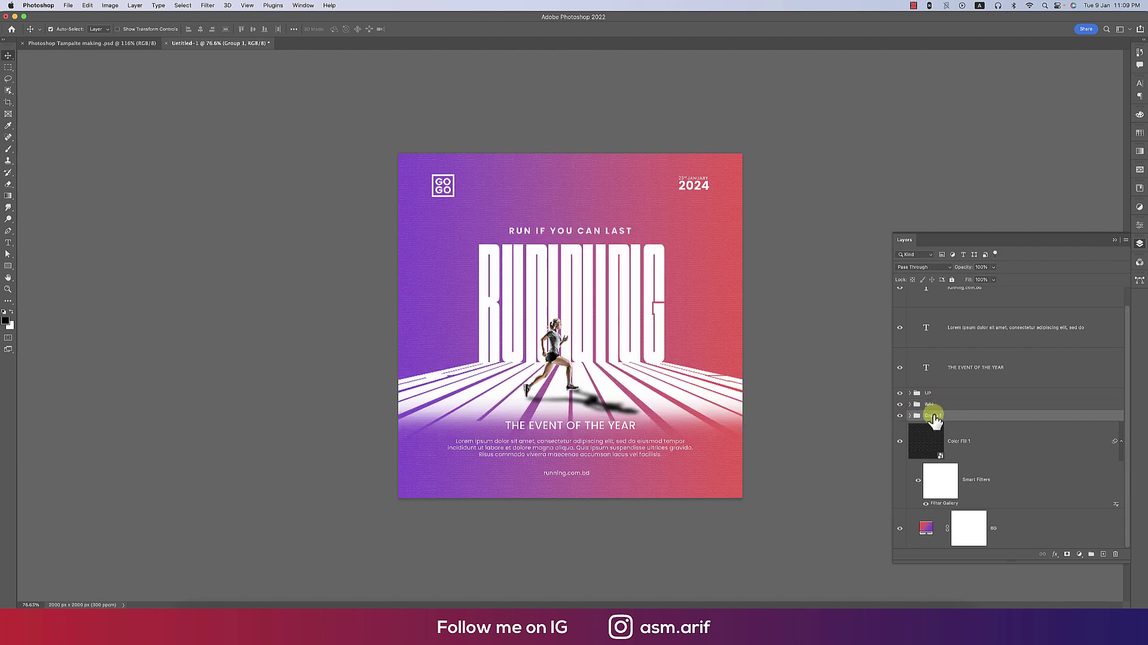
pyautogui.click(900, 405)
pyautogui.click(901, 404)
pyautogui.write('MAIN DES')
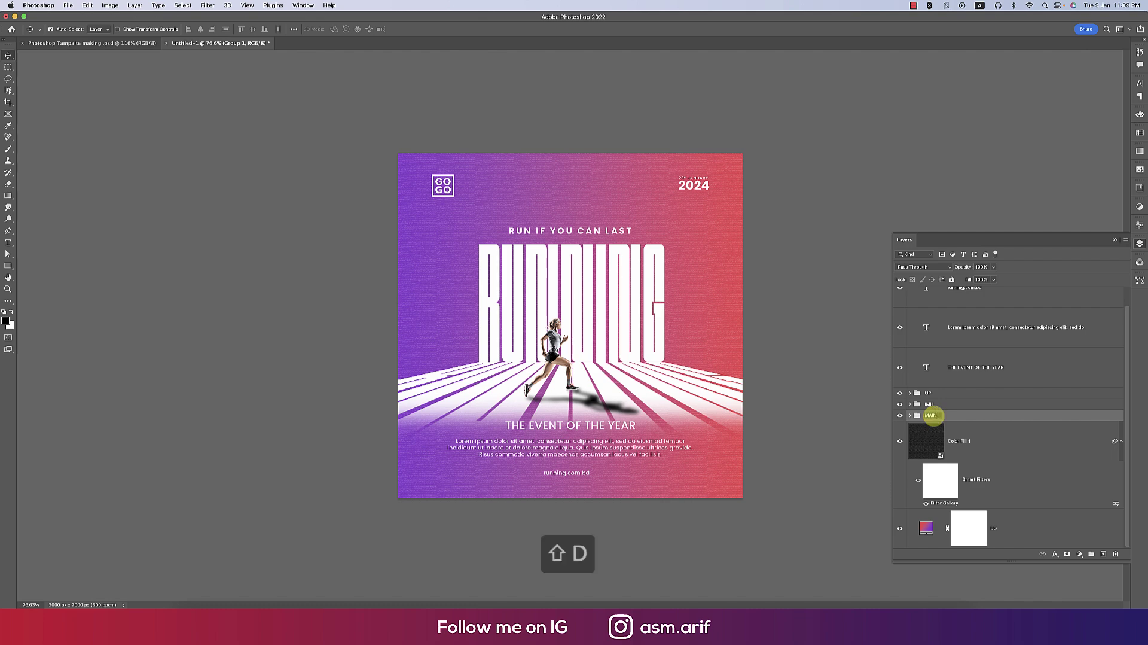
pyautogui.write('IGN')
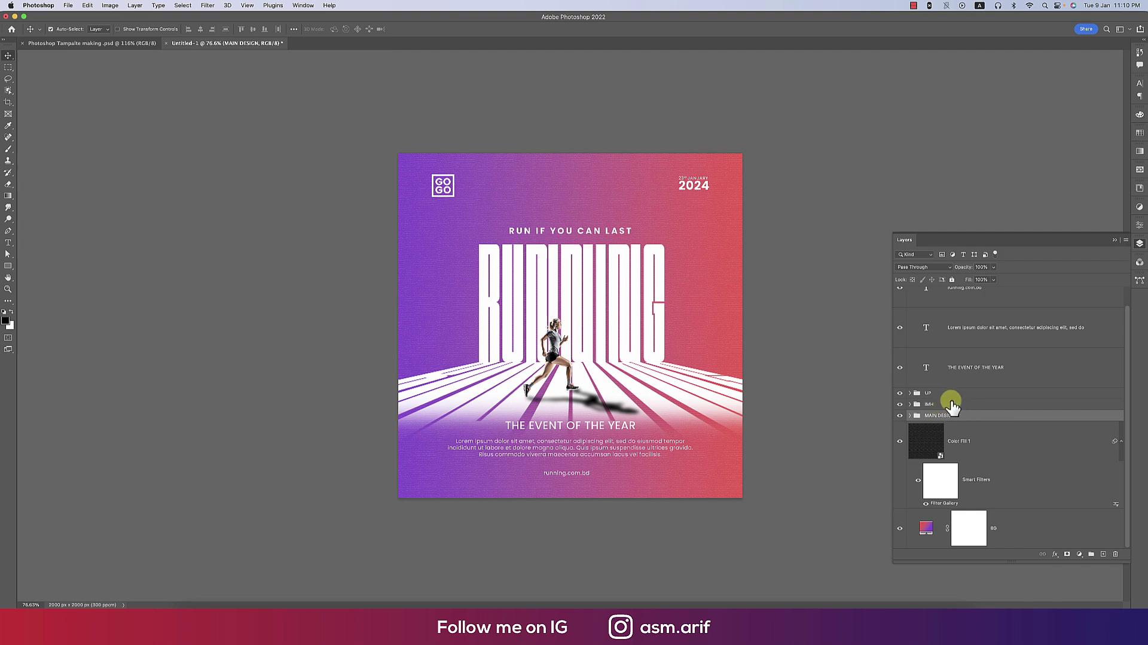
pyautogui.click(937, 405)
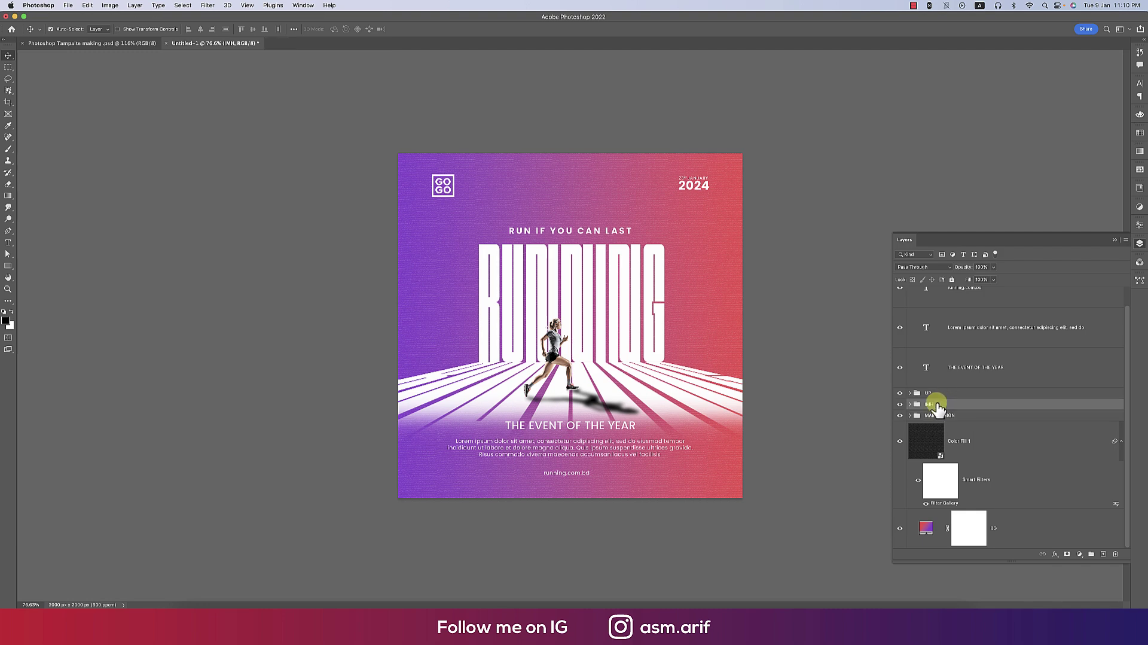
pyautogui.hotkey('shift', 'i')
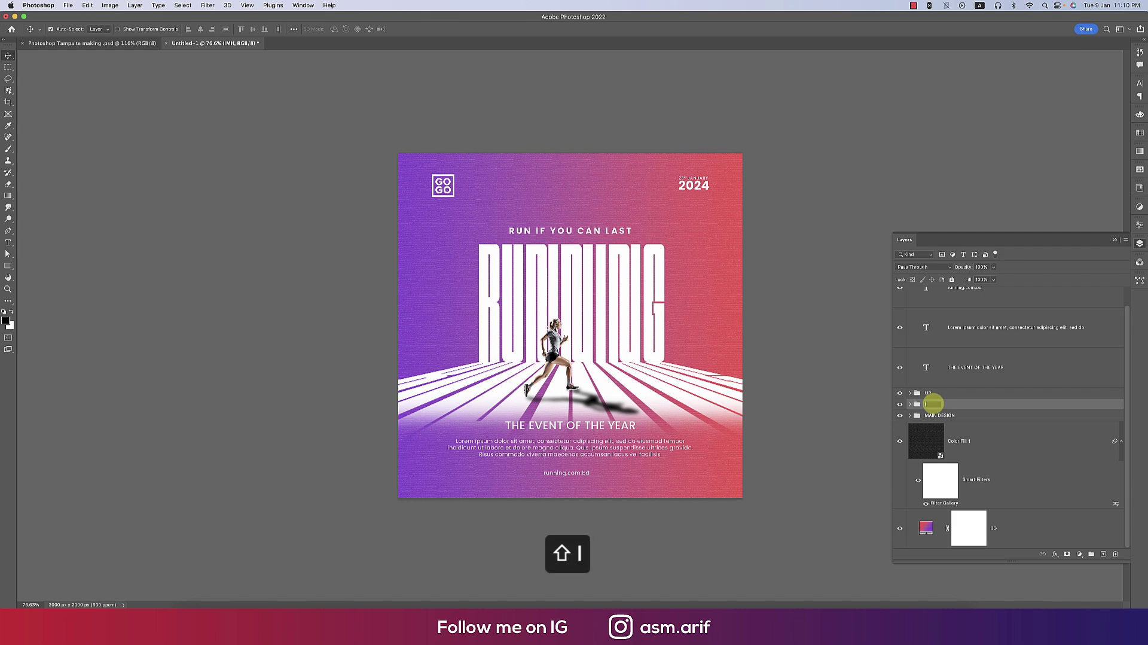
pyautogui.write('MG')
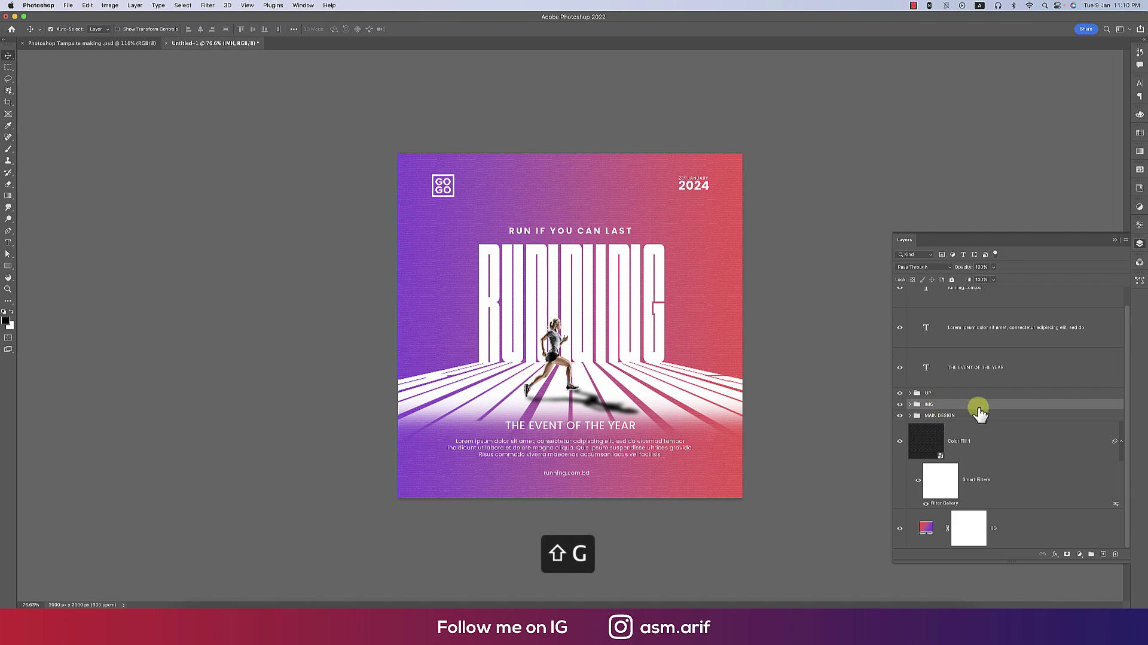
# - Scale the IMG and MAIN DESIGN groups to about 102% and move them higher
pyautogui.keyDown('shift'); pyautogui.click(981, 413); pyautogui.keyUp('shift')
pyautogui.press('super+t')
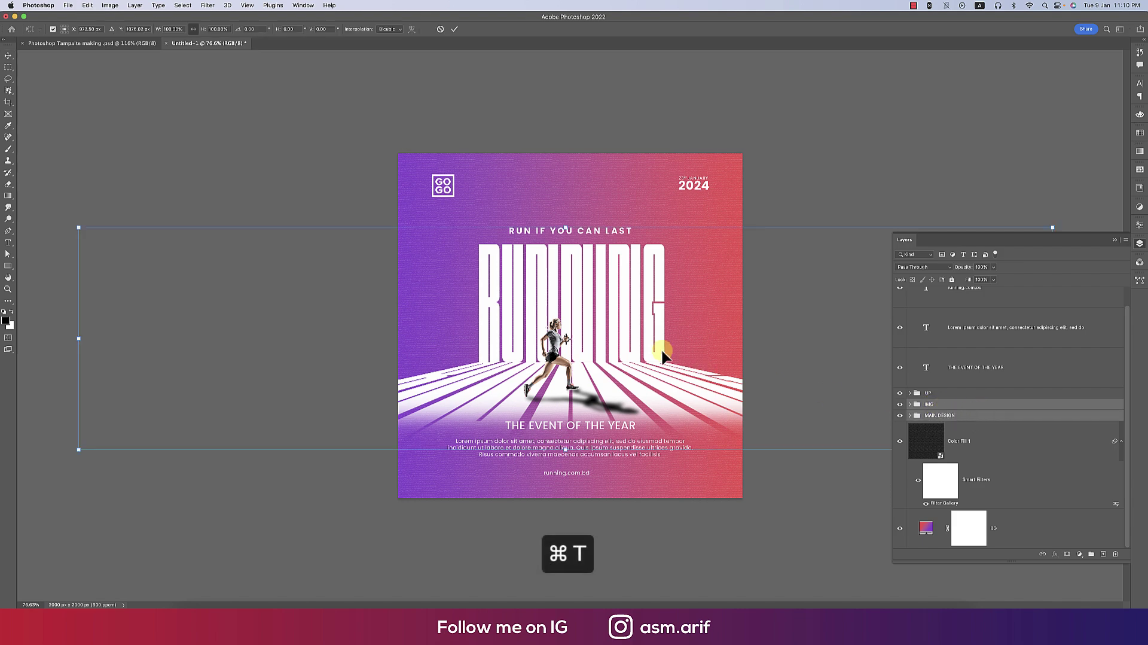
pyautogui.moveTo(568, 228); pyautogui.dragTo(592, 223)
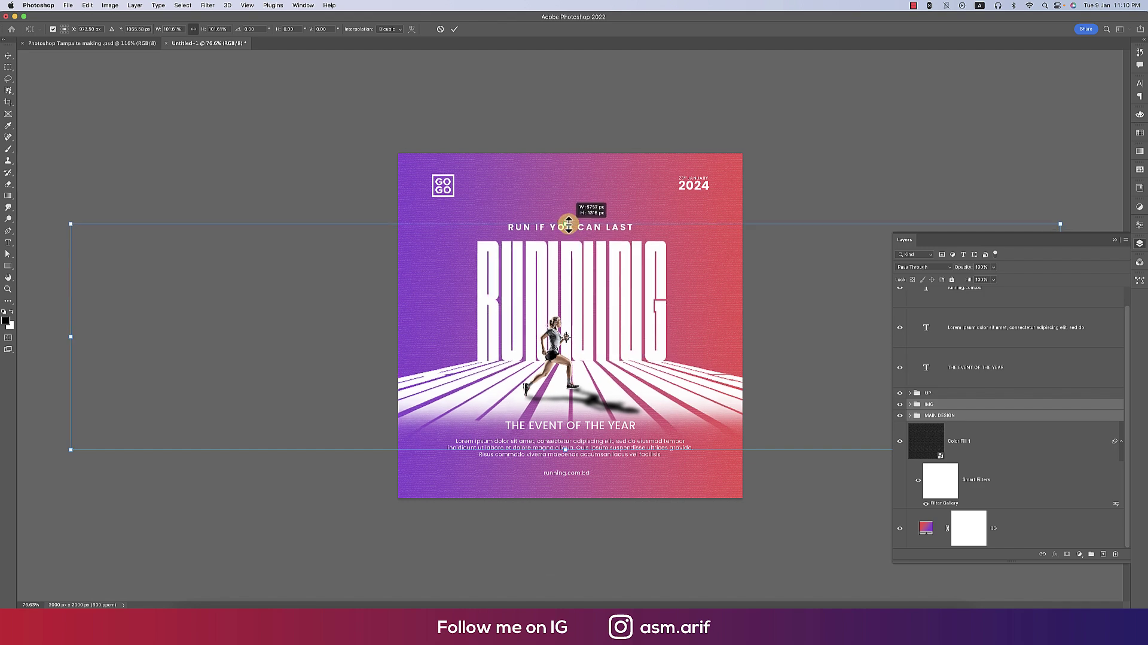
pyautogui.moveTo(597, 282)
pyautogui.mouseDown()
pyautogui.moveTo(597, 264)
pyautogui.moveTo(596, 286)
pyautogui.mouseUp()
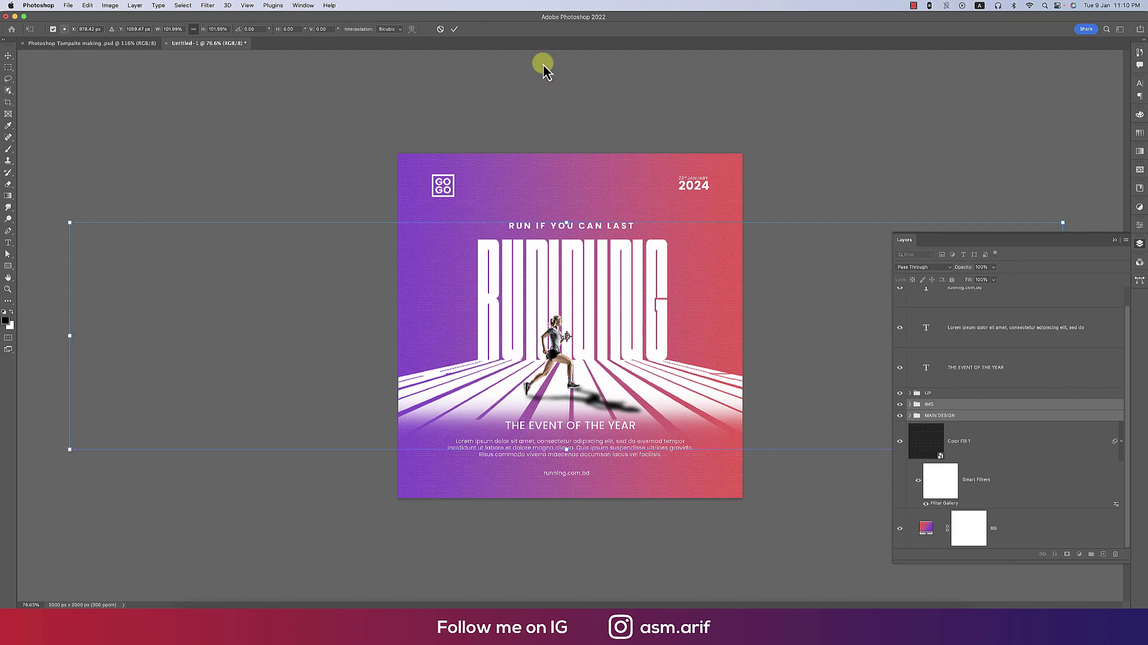
pyautogui.click(455, 29)
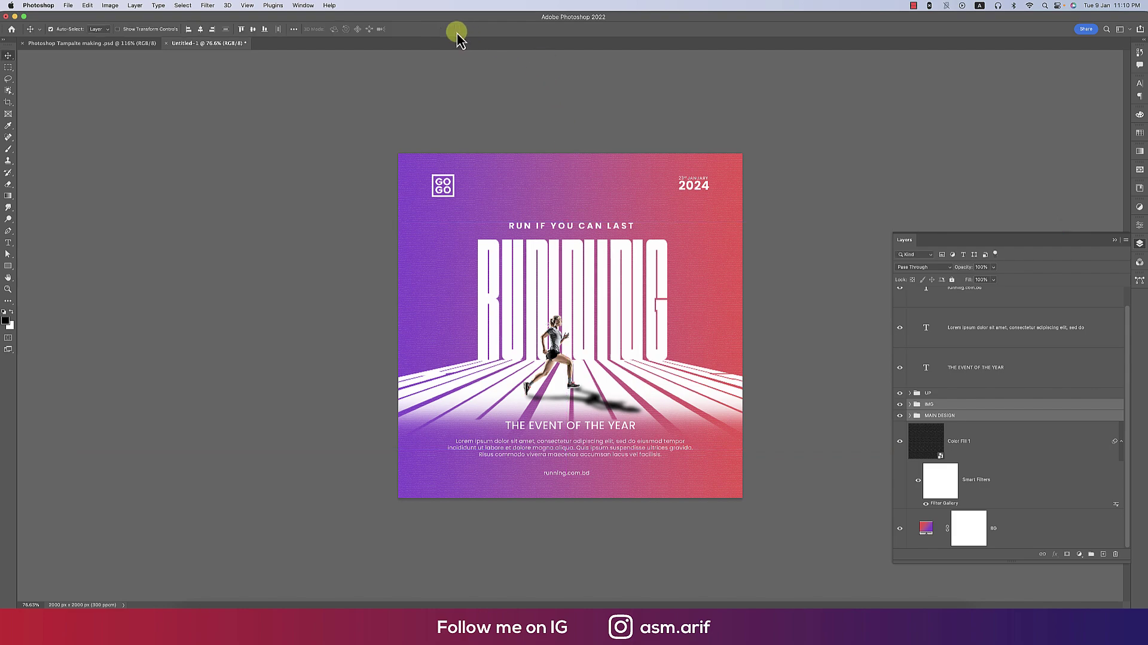
pyautogui.click(790, 363)
pyautogui.press('super+0')
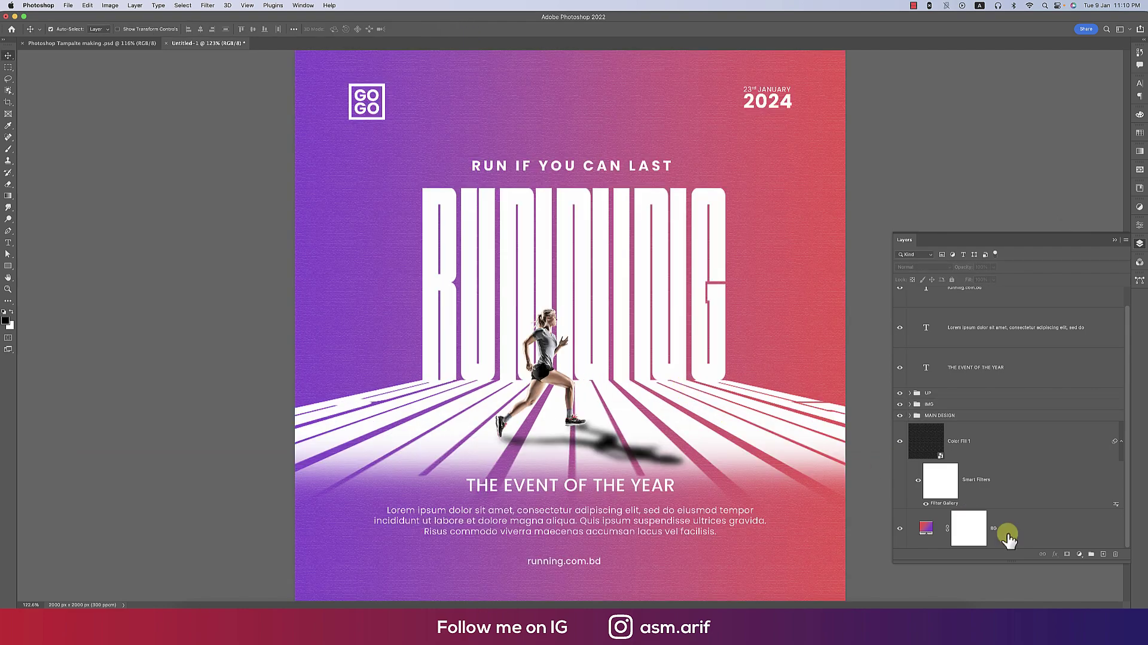
# - Change the BG gradient fill's purple end stop to blue, giving a blue-to-red fade
pyautogui.doubleClick(926, 527)
pyautogui.click(664, 292)
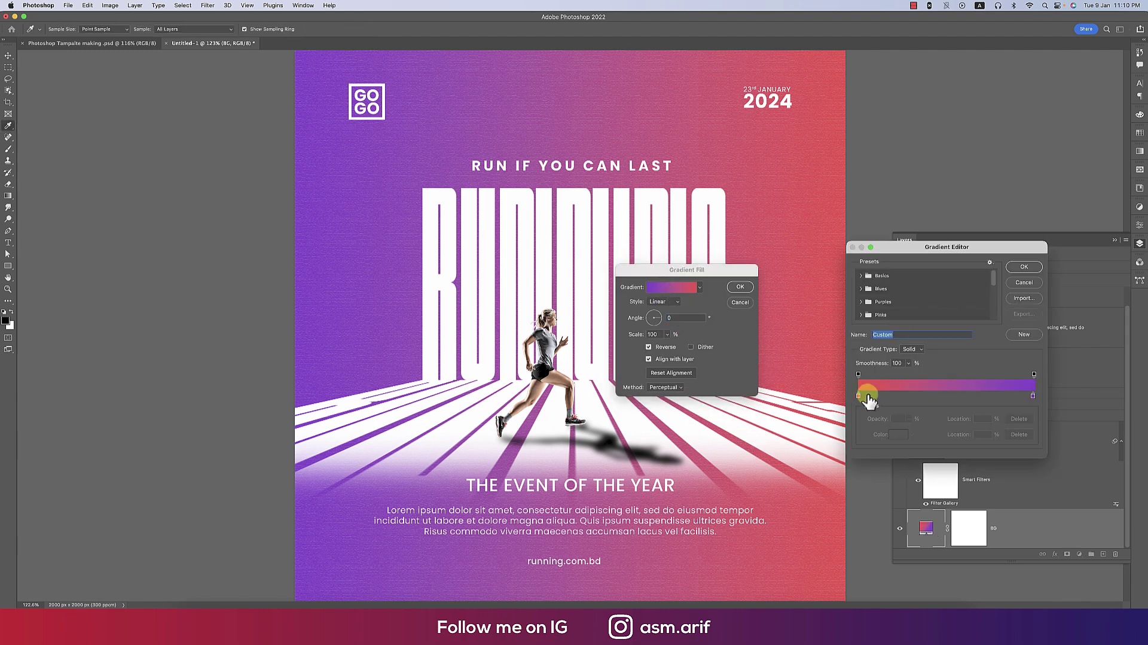
pyautogui.click(1033, 396)
pyautogui.click(899, 434)
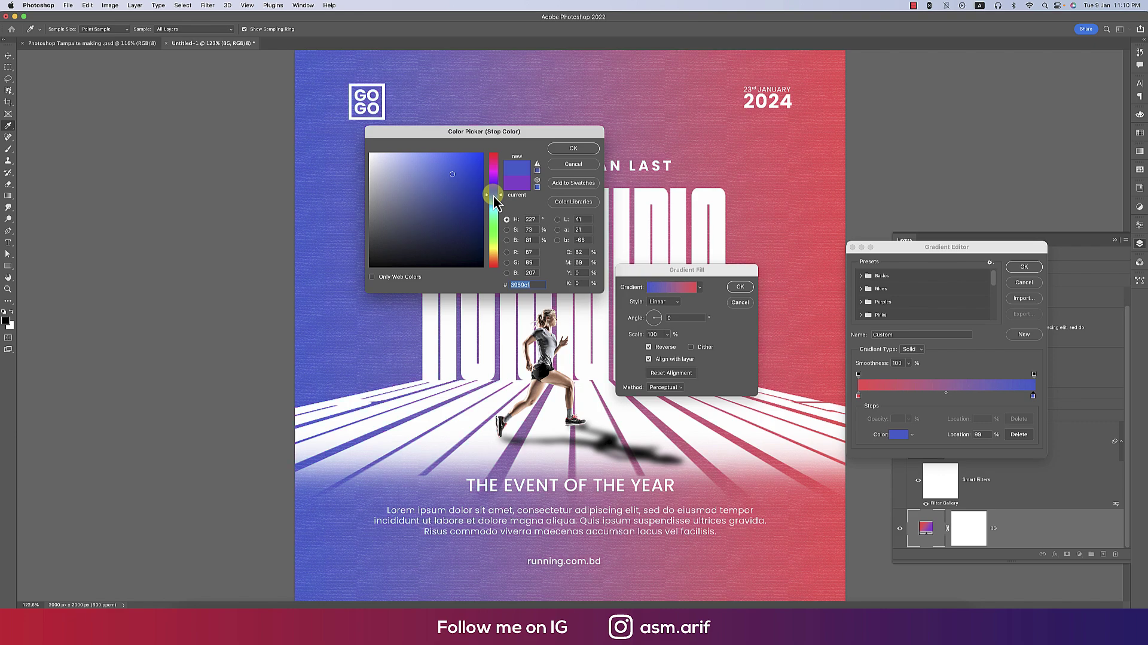
pyautogui.click(573, 148)
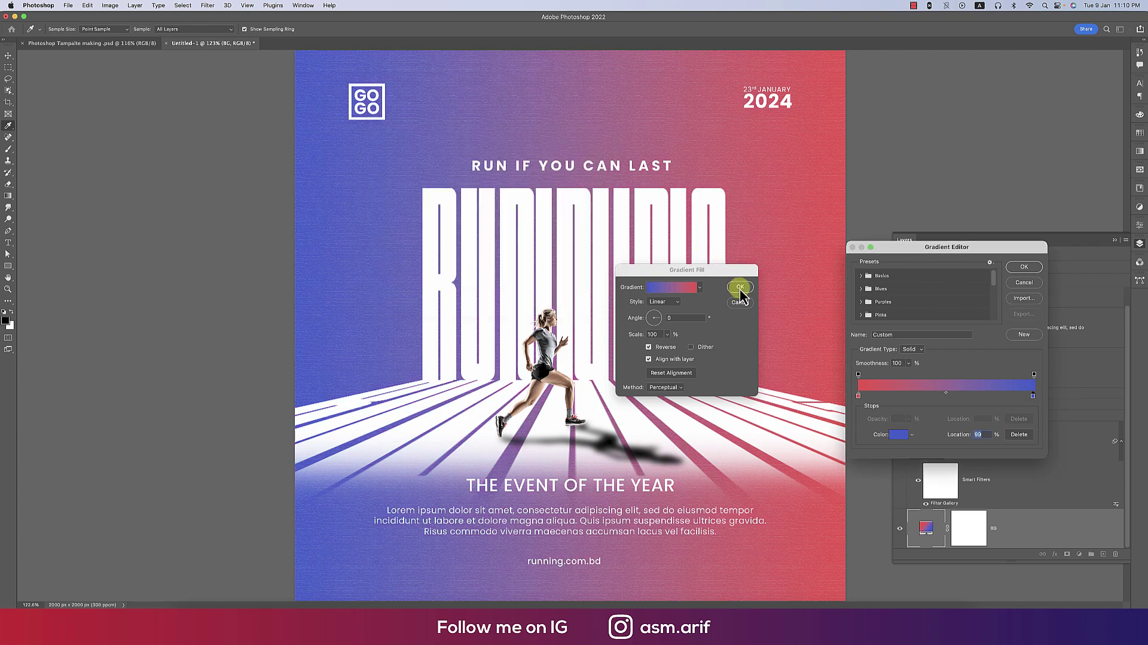
pyautogui.click(1024, 267)
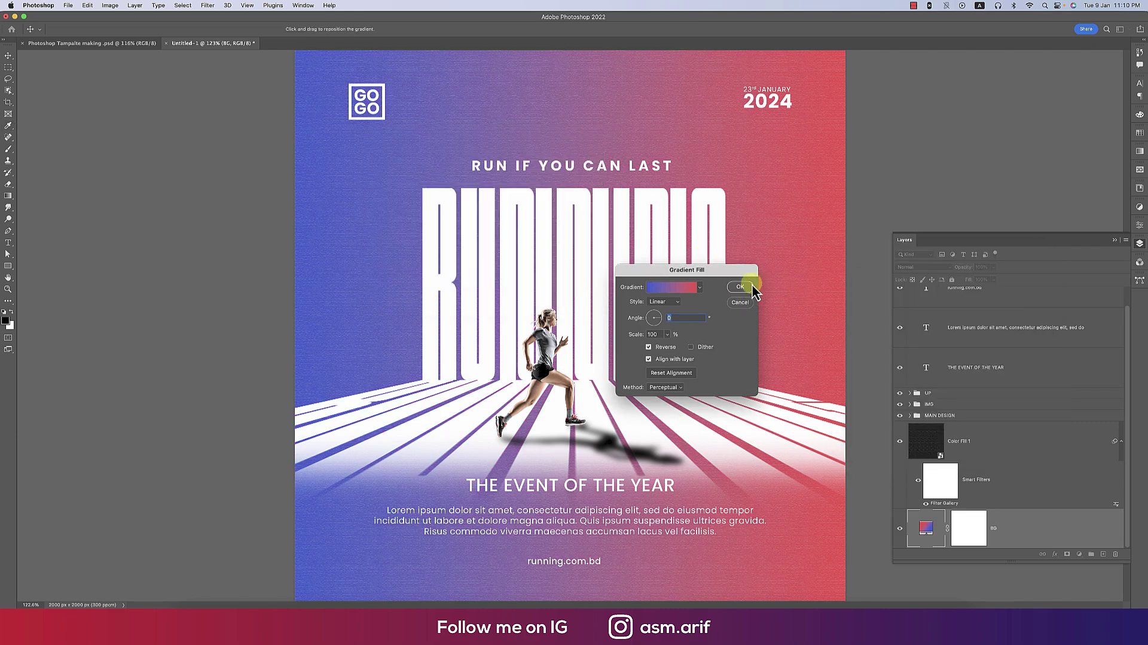
pyautogui.click(741, 287)
pyautogui.click(1116, 240)
pyautogui.press('super+0')
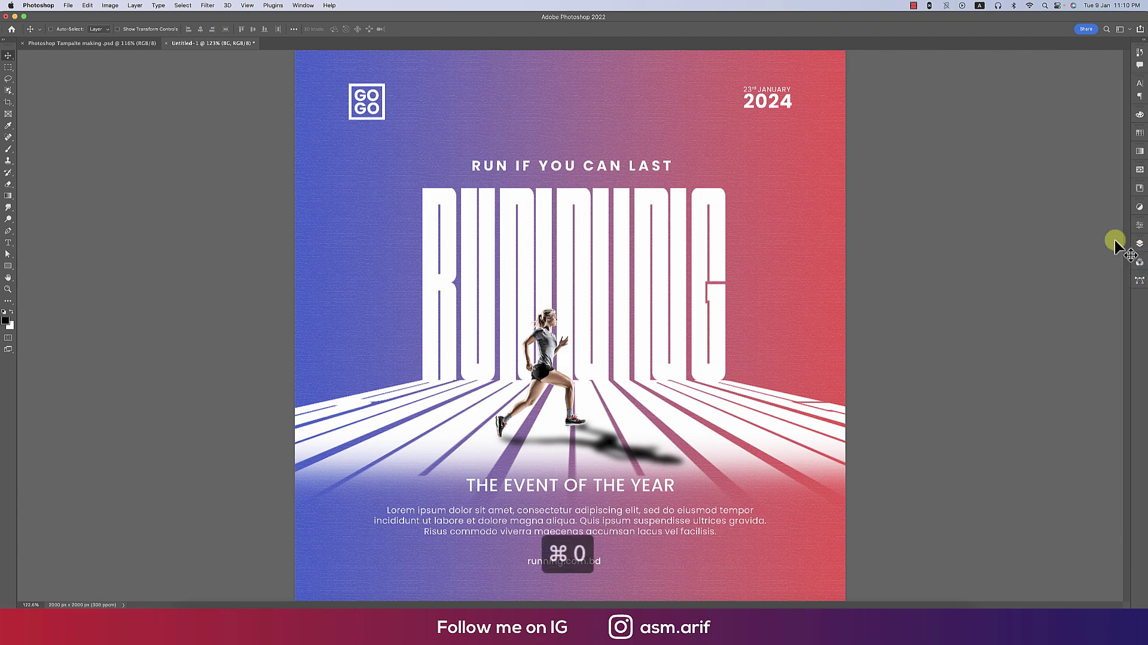
# - Save the poster on this computer as 'rin poster' in Photoshop format in Downloads
pyautogui.press('super+s')
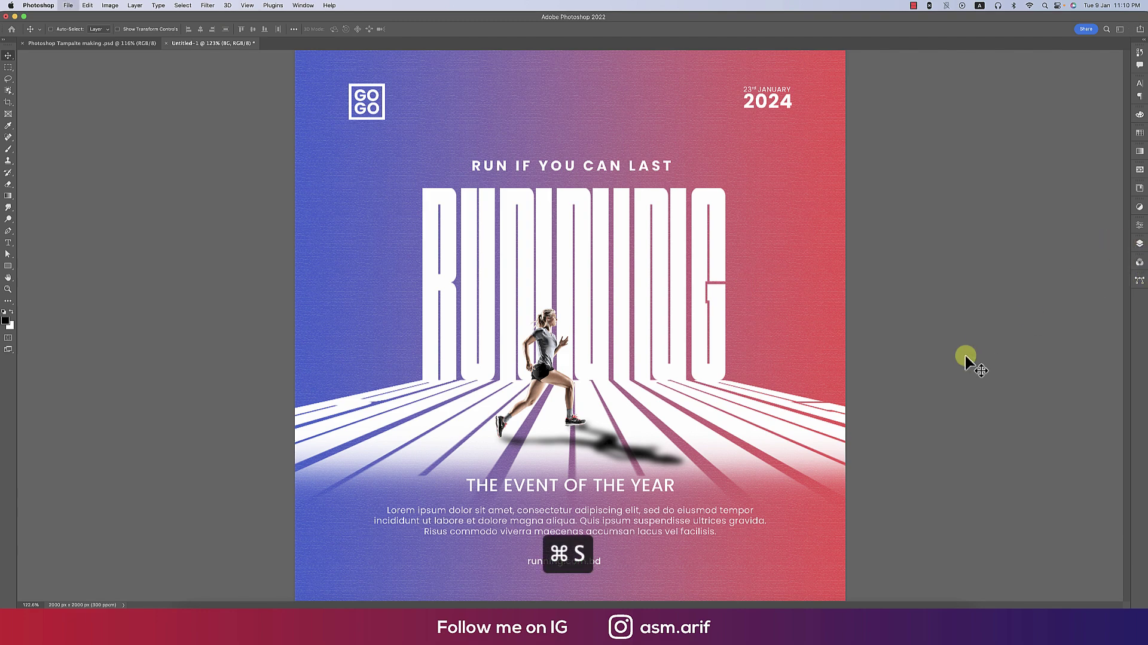
pyautogui.click(435, 419)
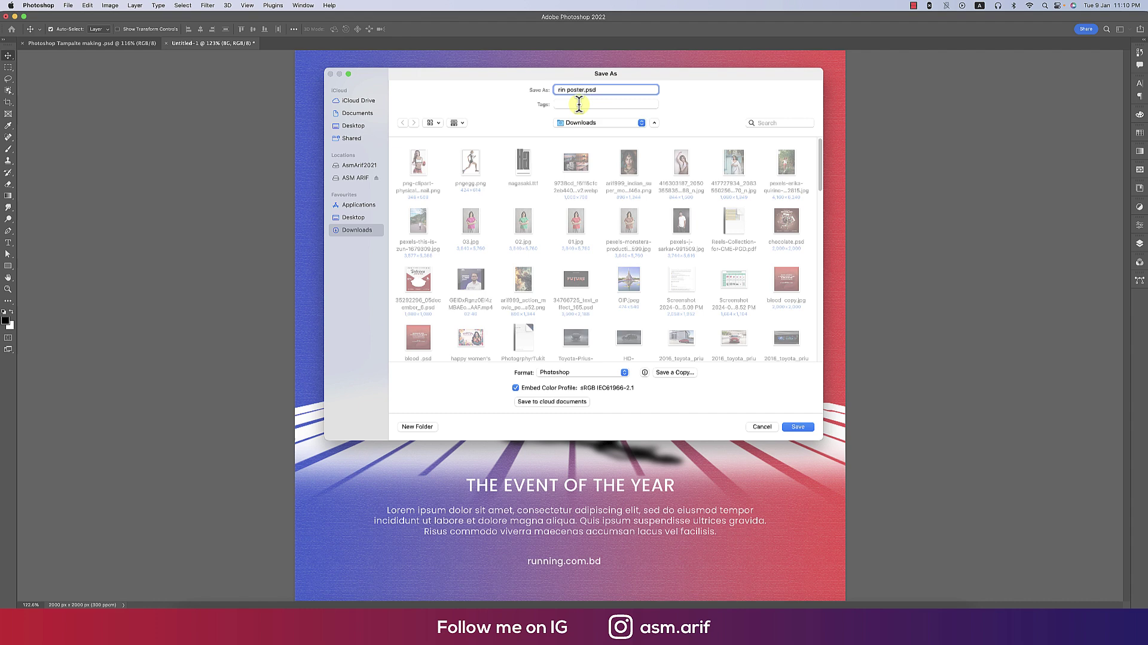
pyautogui.write('rin poster')
pyautogui.press('Return')
pyautogui.press('Return')
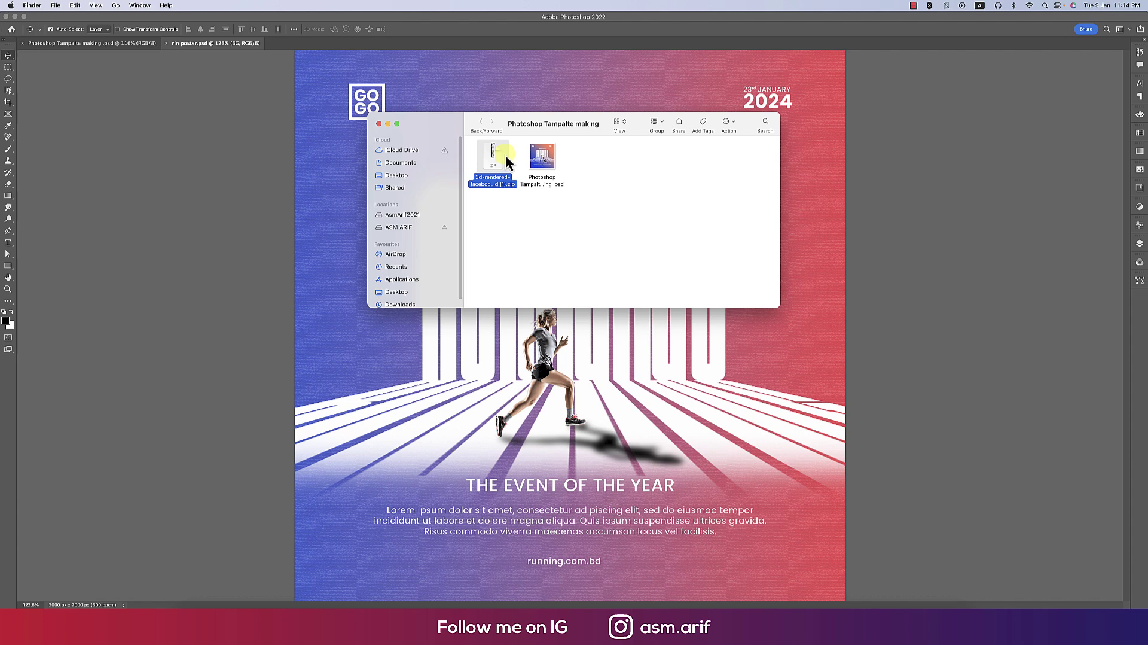
# - Extract the 3D Facebook post mockup zip and open 388.psd with Adobe Photoshop 2022
pyautogui.doubleClick(507, 161)
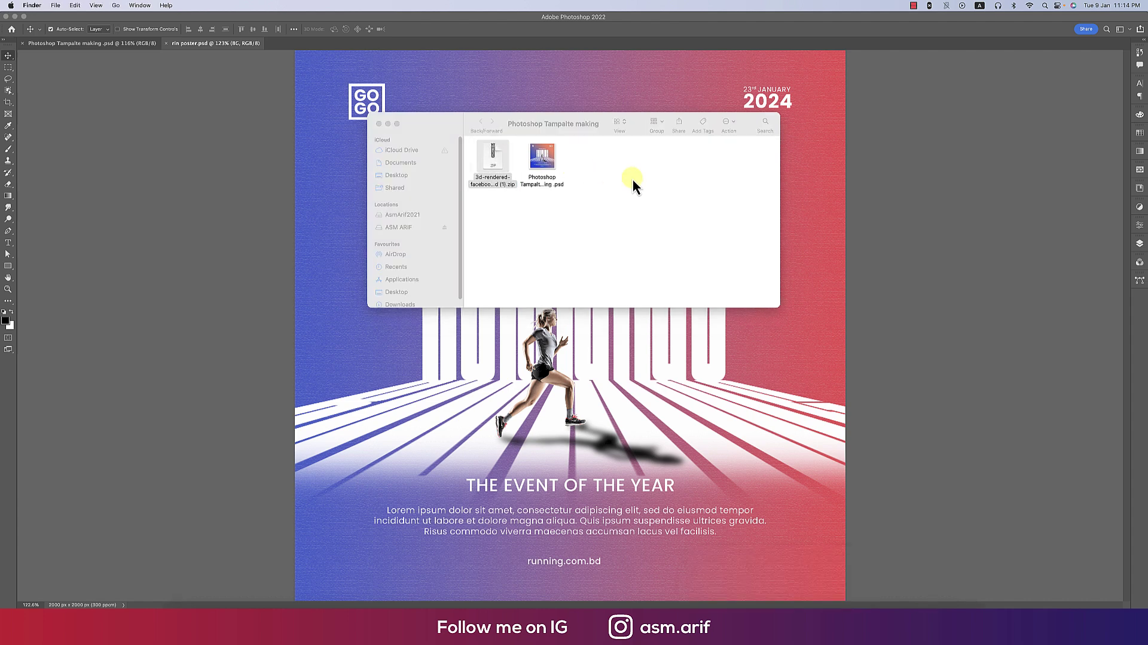
pyautogui.moveTo(668, 175); pyautogui.dragTo(669, 178)
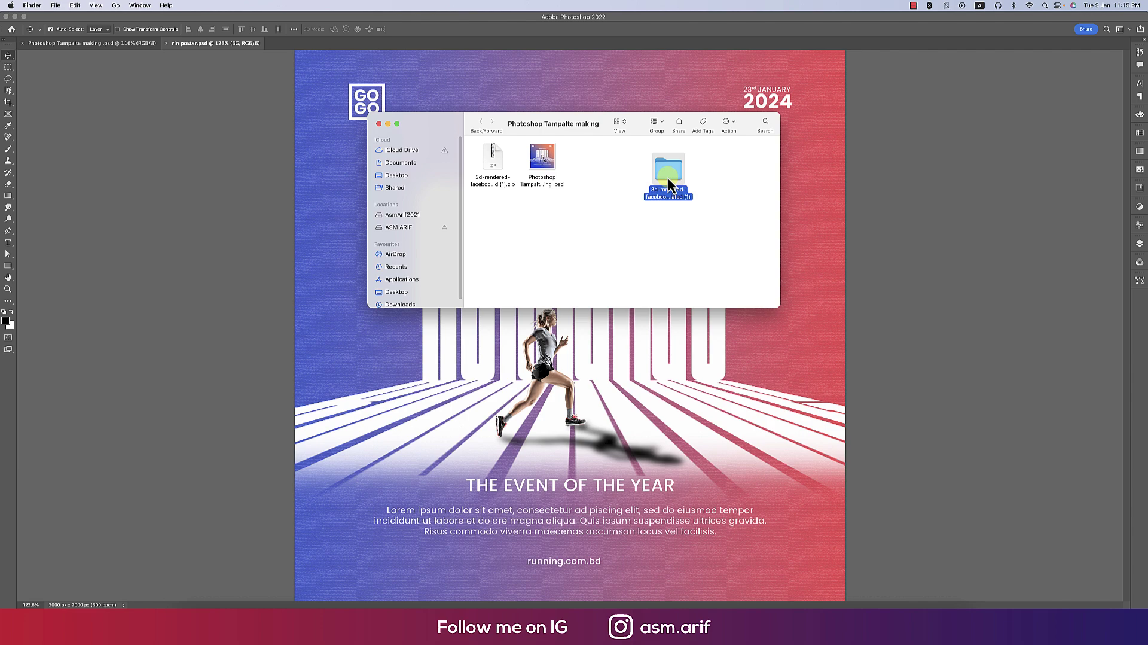
pyautogui.doubleClick(669, 178)
pyautogui.rightClick(550, 160)
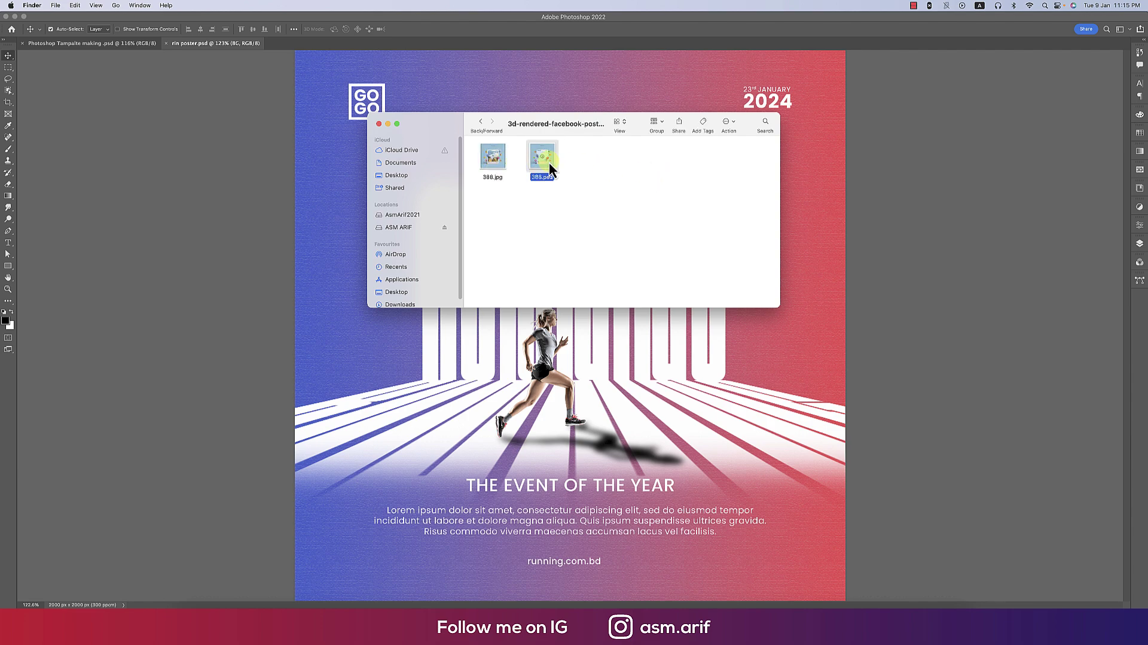
pyautogui.moveTo(616, 177)
pyautogui.click(678, 177)
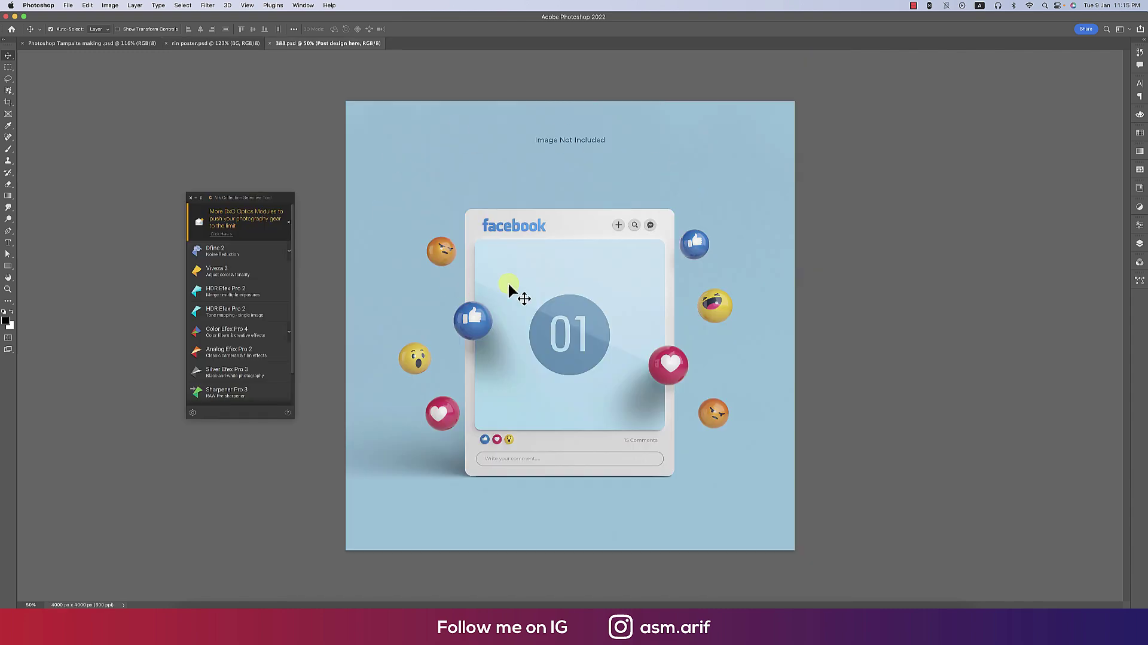
# - Open the Post design here smart object and place rin poster.psd embedded into it
pyautogui.click(1139, 244)
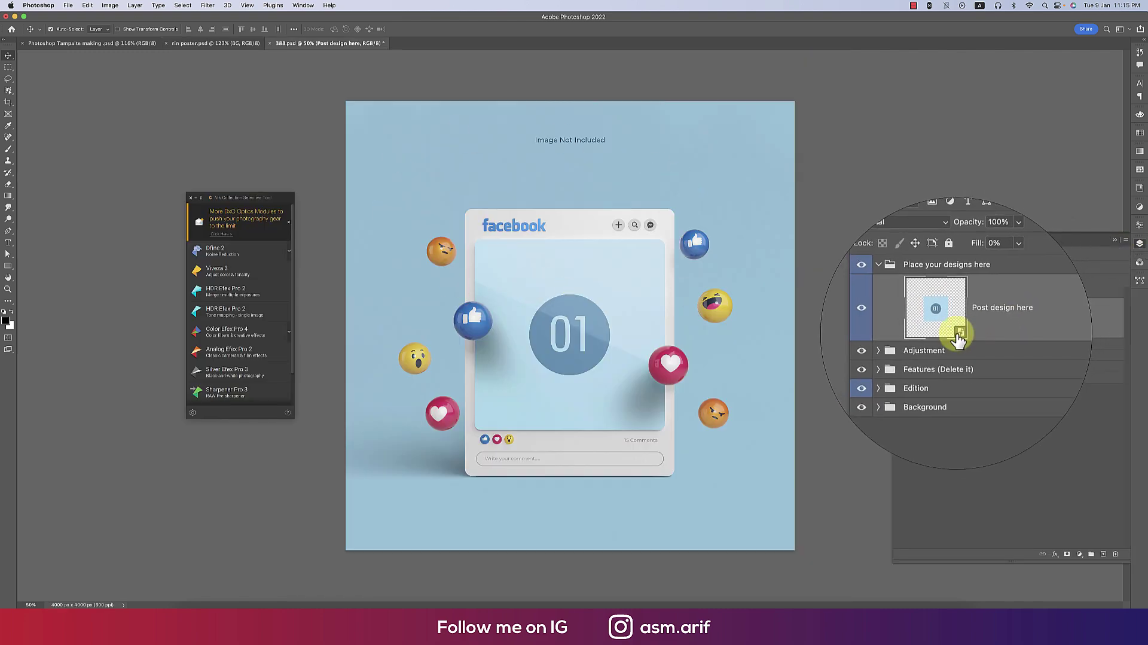
pyautogui.doubleClick(958, 332)
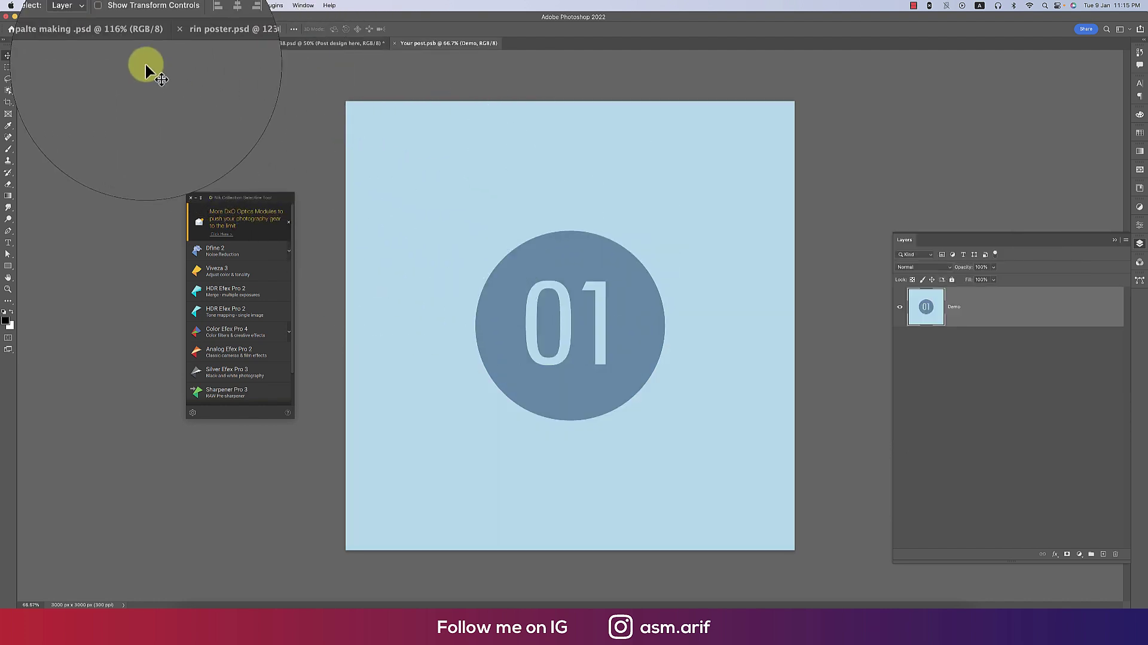
pyautogui.click(69, 5)
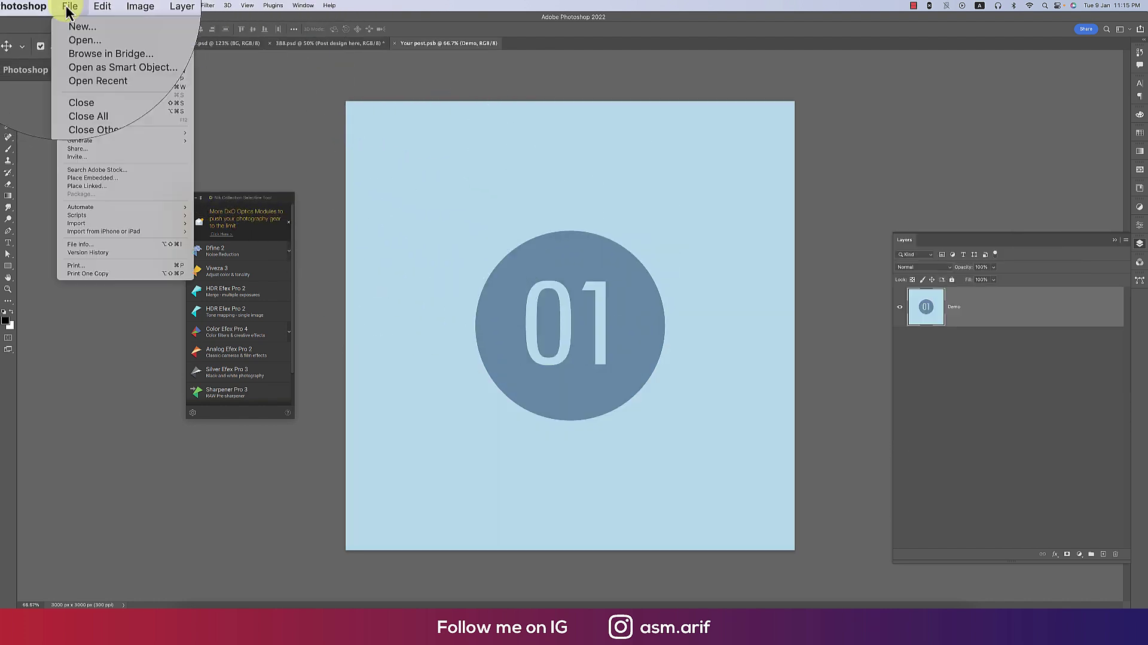
pyautogui.click(95, 178)
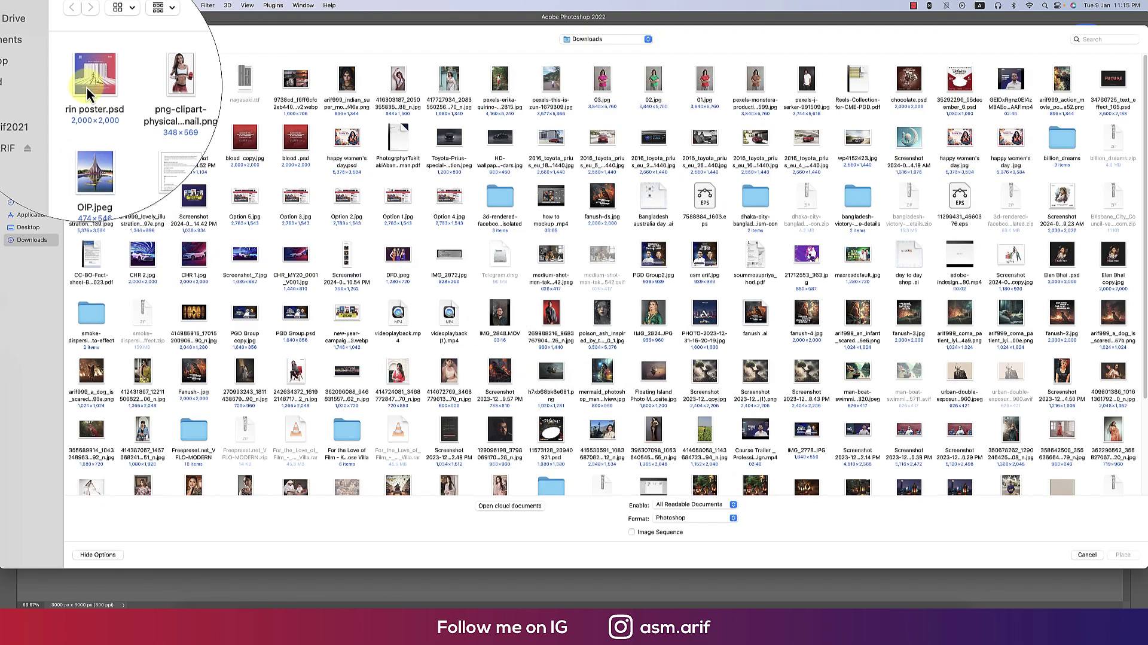
pyautogui.doubleClick(85, 85)
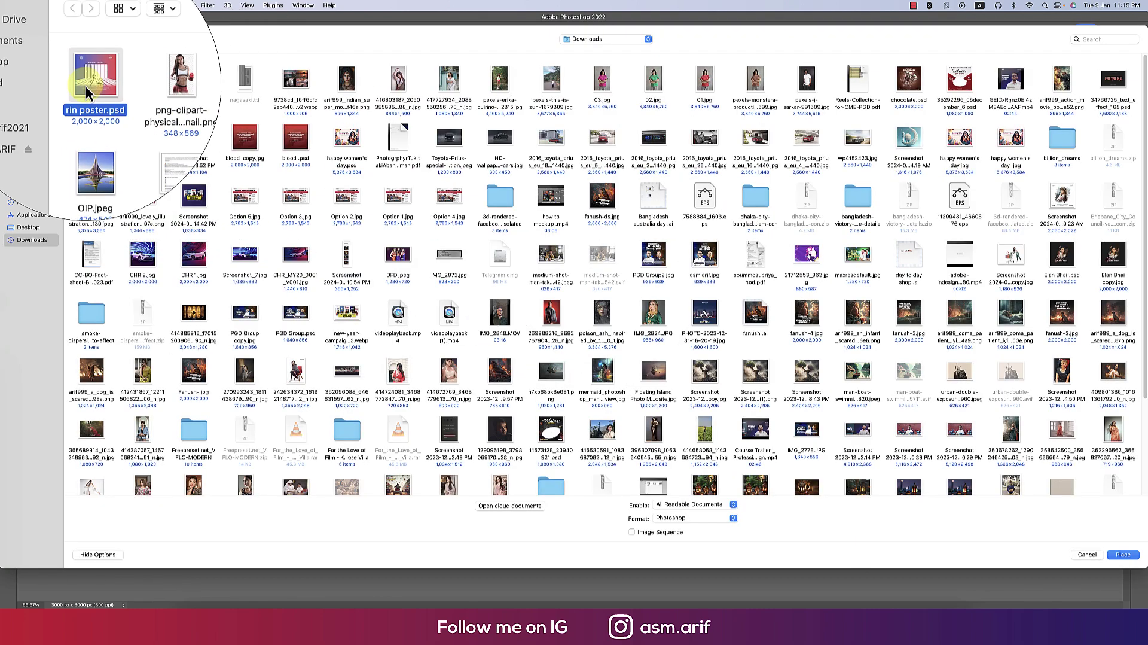
# - Scale the placed poster to fill the canvas, rasterize its layer and save the smart object
pyautogui.moveTo(570, 265); pyautogui.dragTo(584, 99)
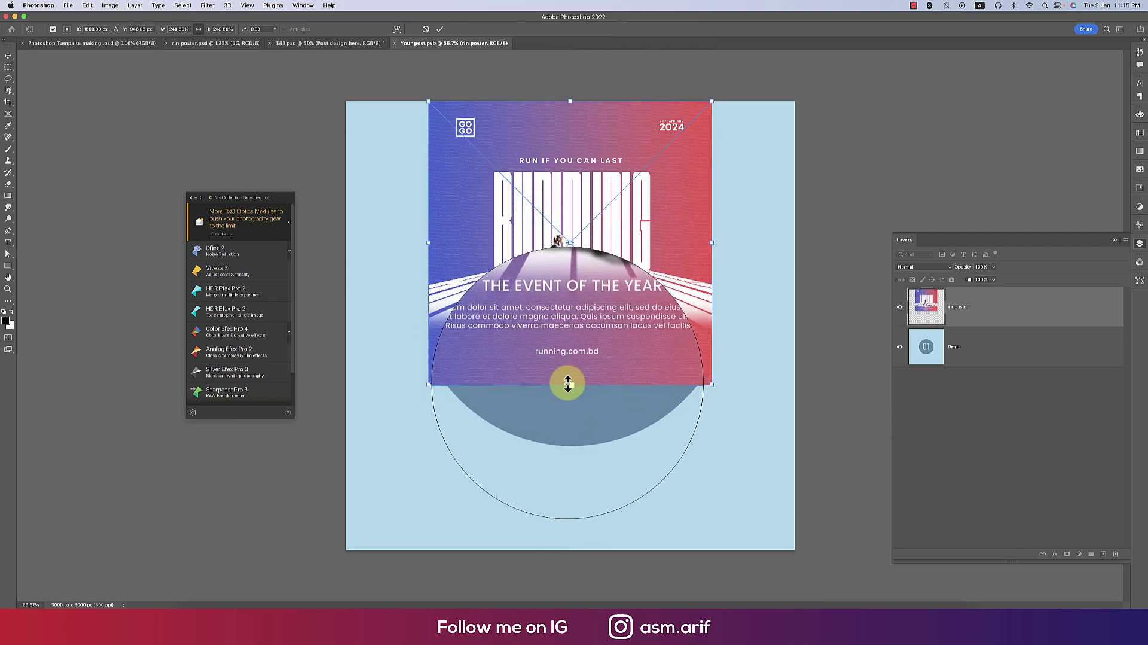
pyautogui.moveTo(569, 384); pyautogui.dragTo(600, 551)
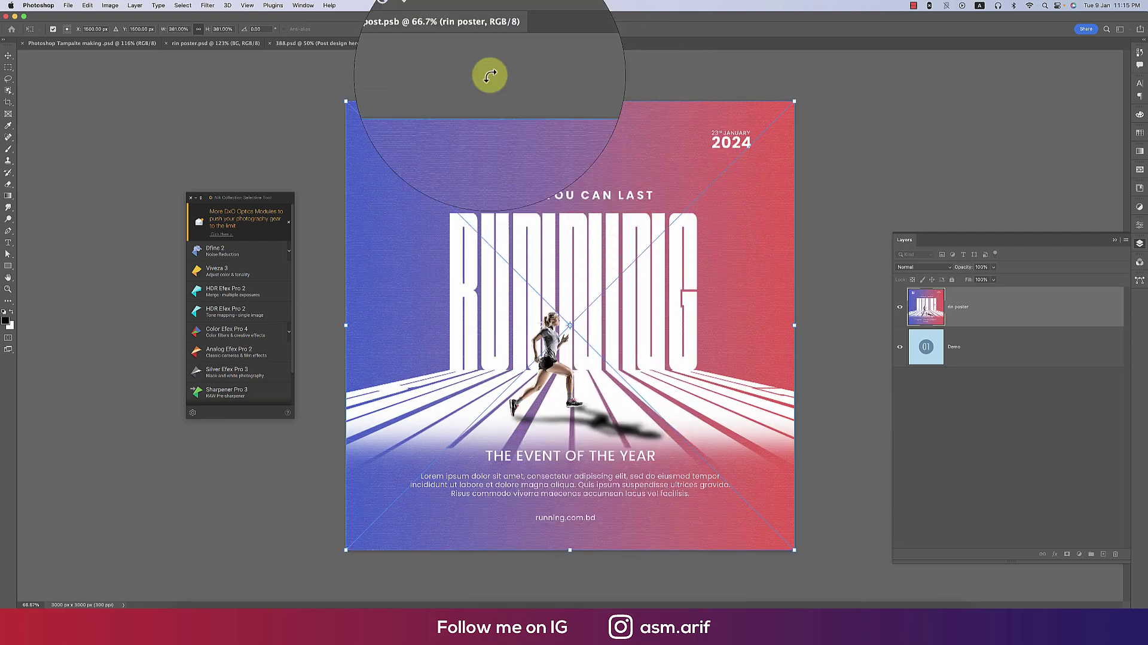
pyautogui.click(443, 31)
pyautogui.rightClick(986, 306)
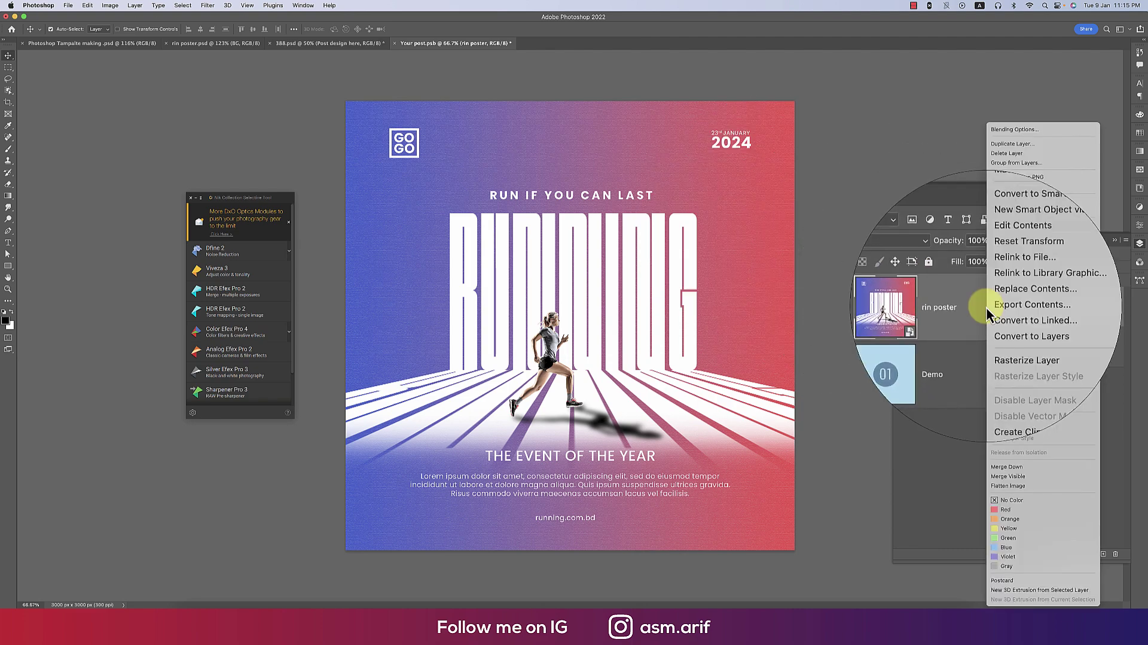
pyautogui.click(997, 344)
pyautogui.press('super+s')
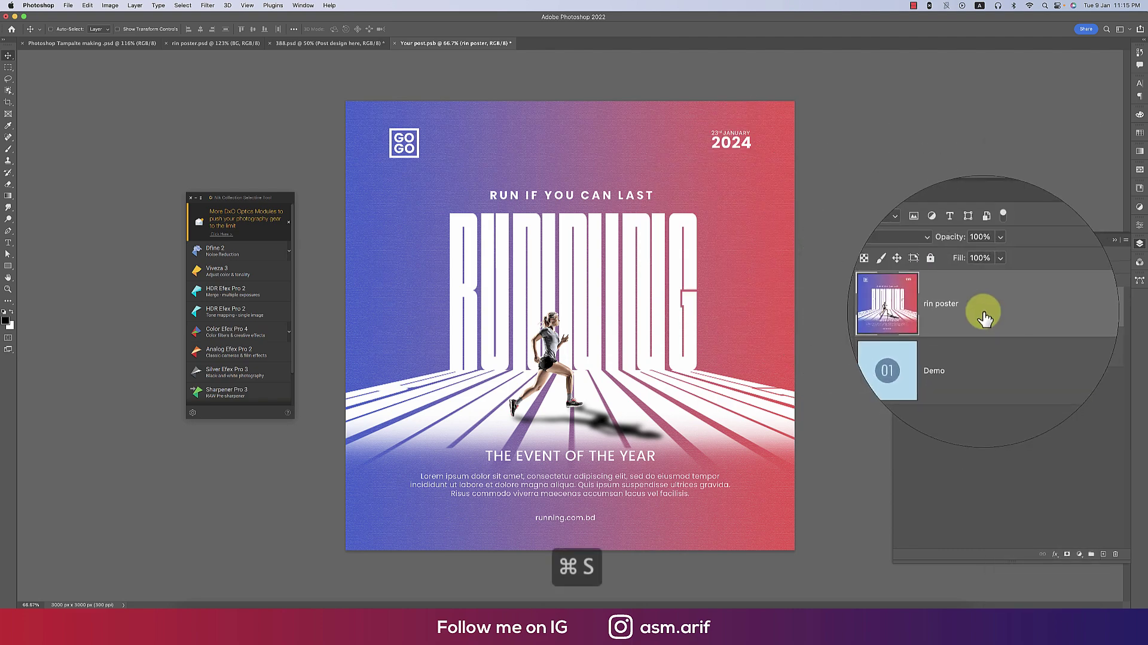
# - Close Your post.psb, return to the mockup and expand its Background group
pyautogui.click(396, 43)
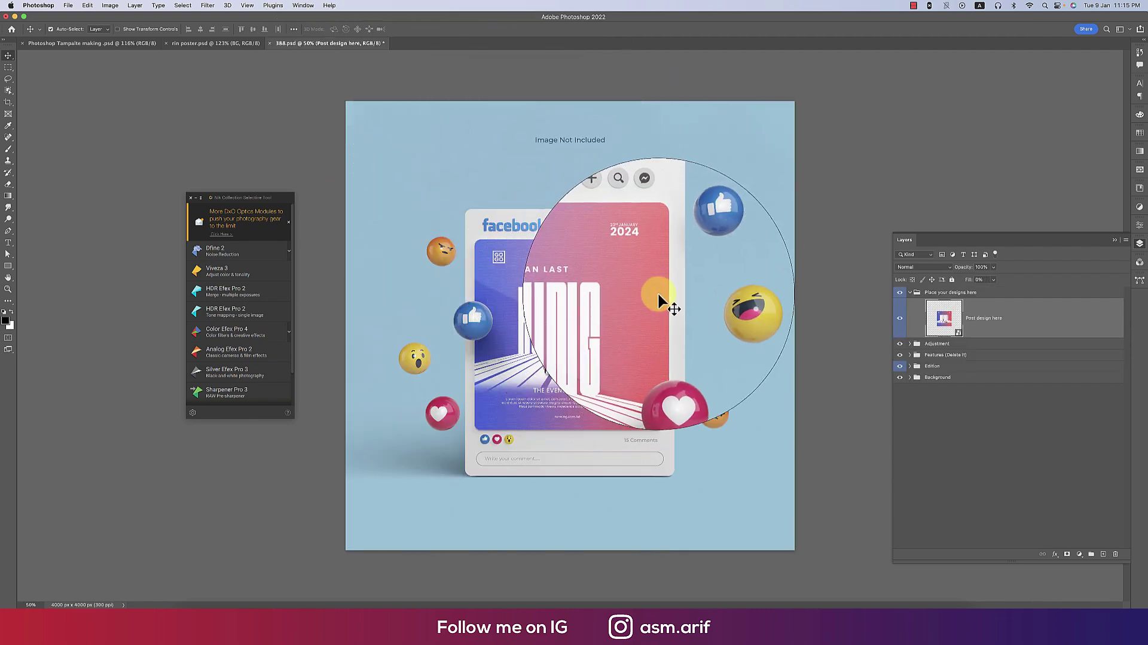
pyautogui.click(752, 321)
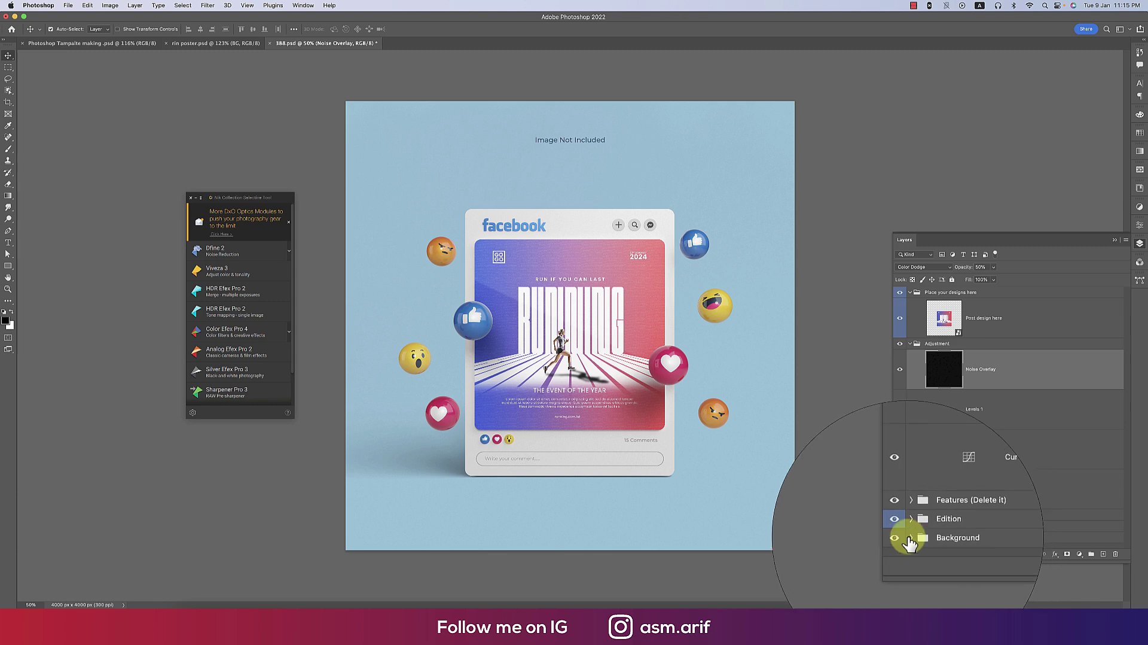
pyautogui.click(964, 534)
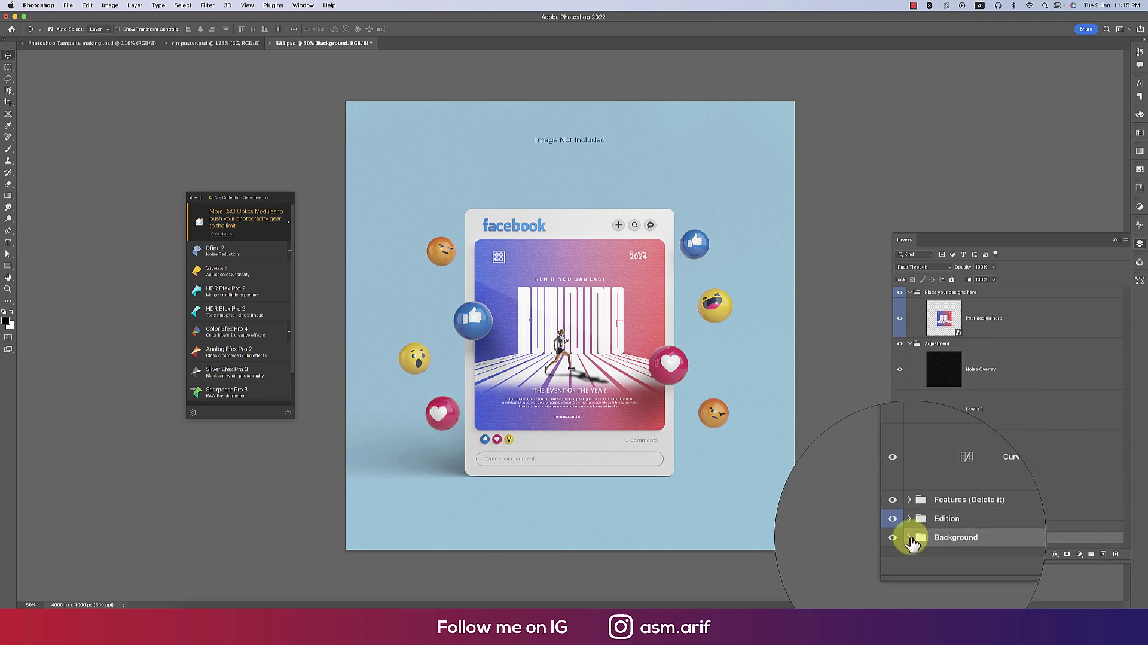
pyautogui.click(903, 535)
# - Set the Background color fill to a blue-violet sampled from the poster
pyautogui.doubleClick(944, 528)
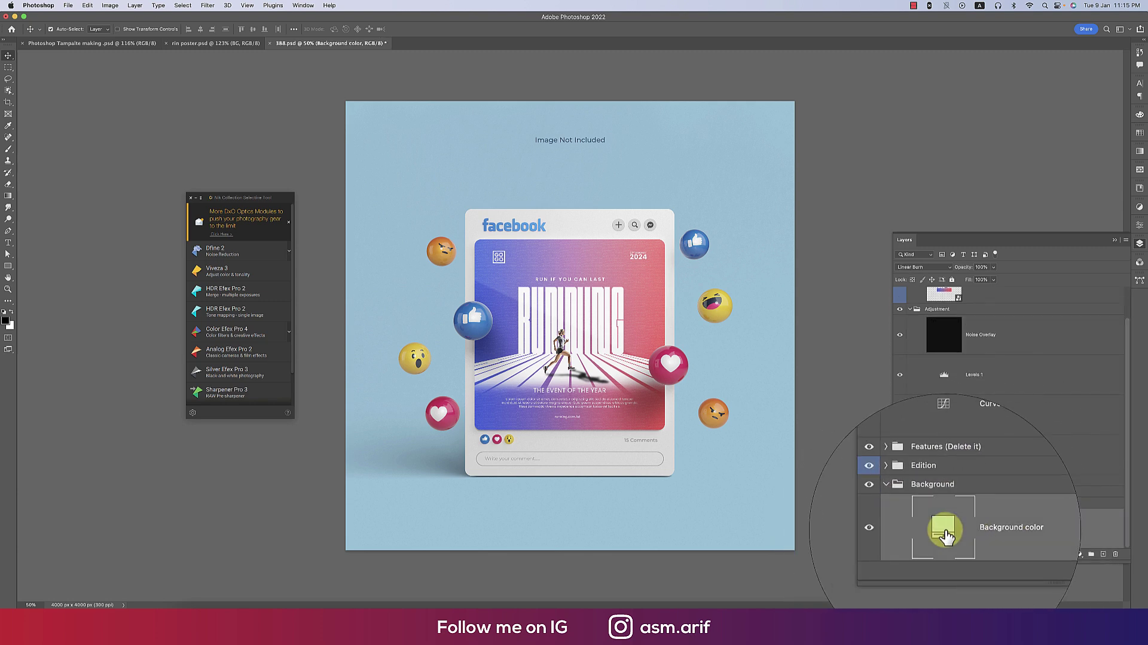
pyautogui.click(663, 282)
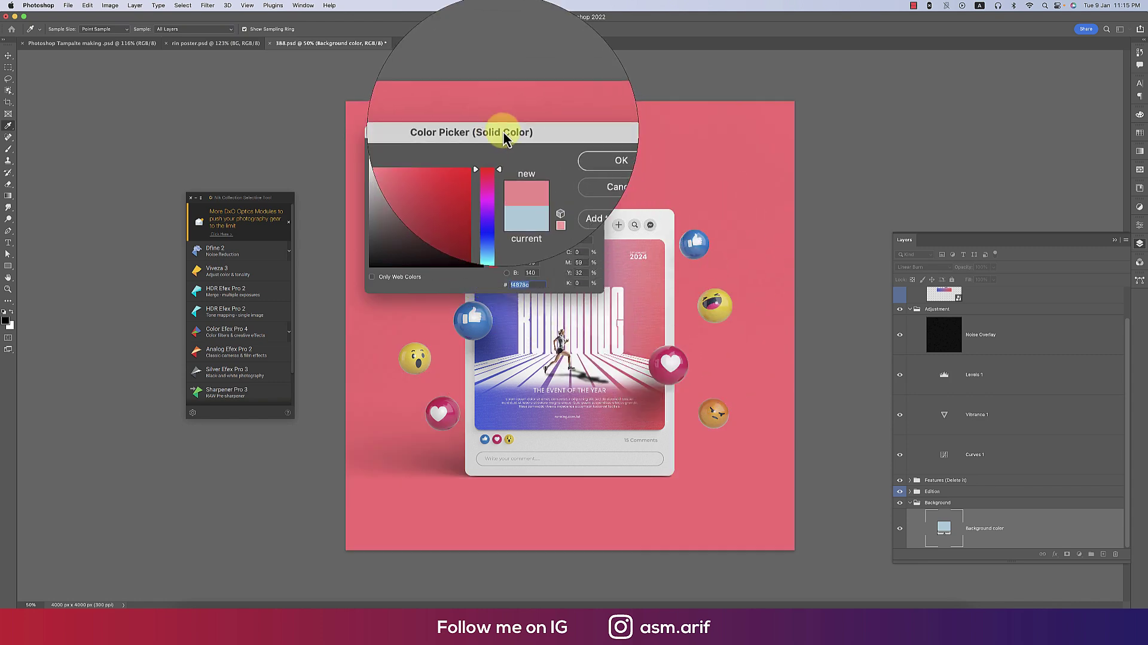
pyautogui.moveTo(538, 132); pyautogui.dragTo(902, 72)
pyautogui.click(487, 287)
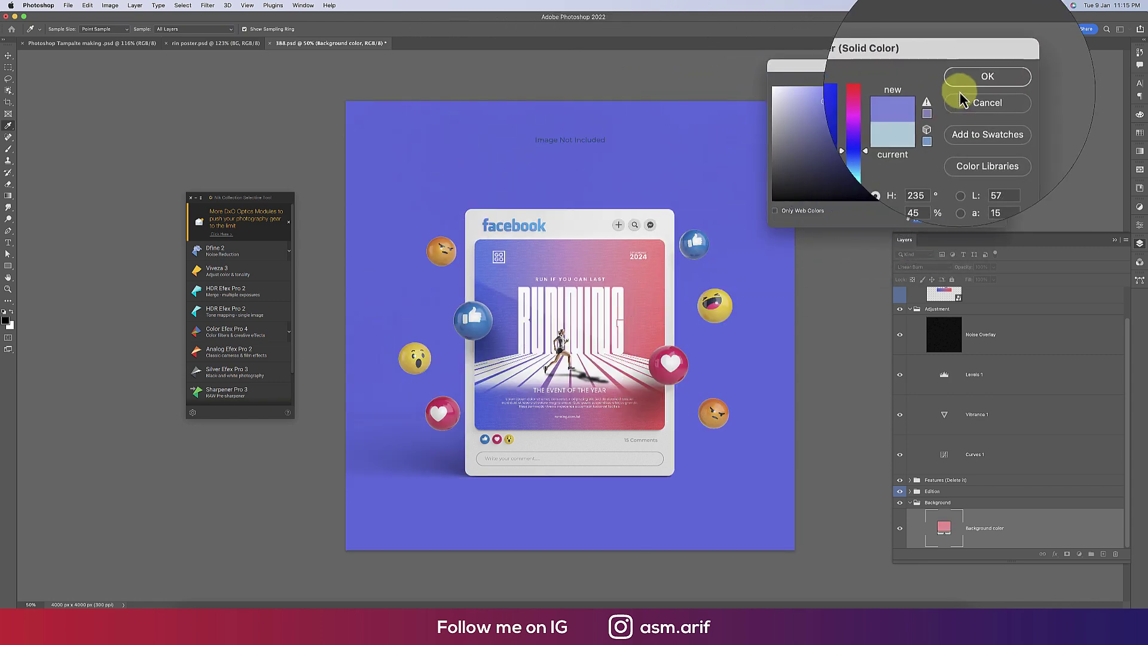
pyautogui.click(978, 81)
pyautogui.press('v')
pyautogui.click(604, 138)
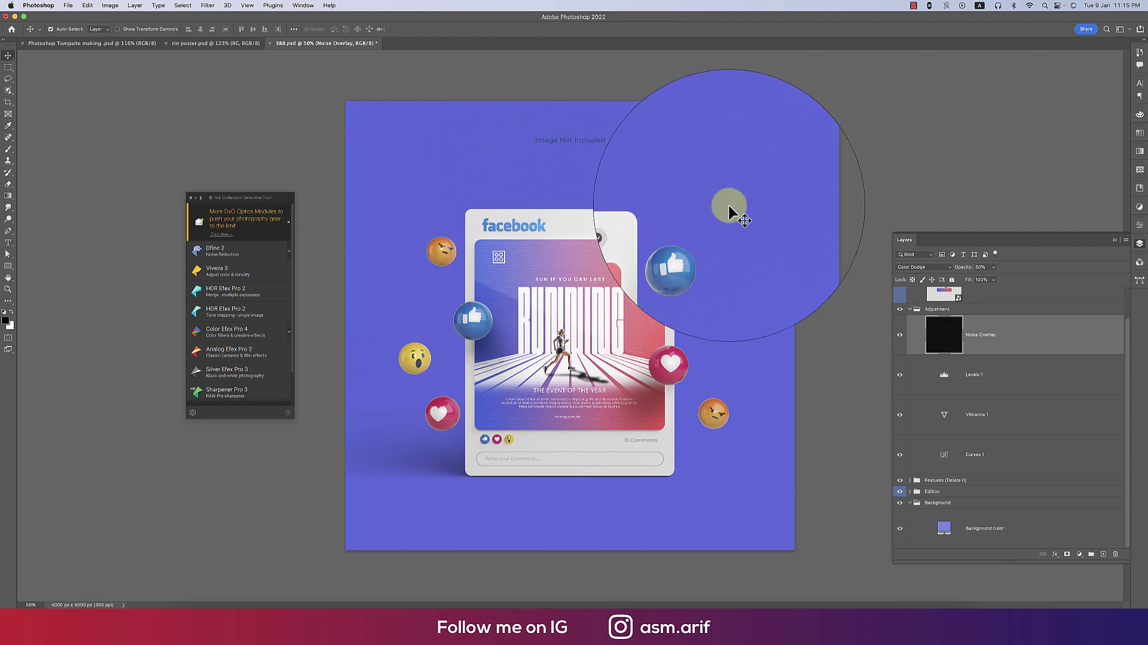
pyautogui.scroll(2, 957, 400)
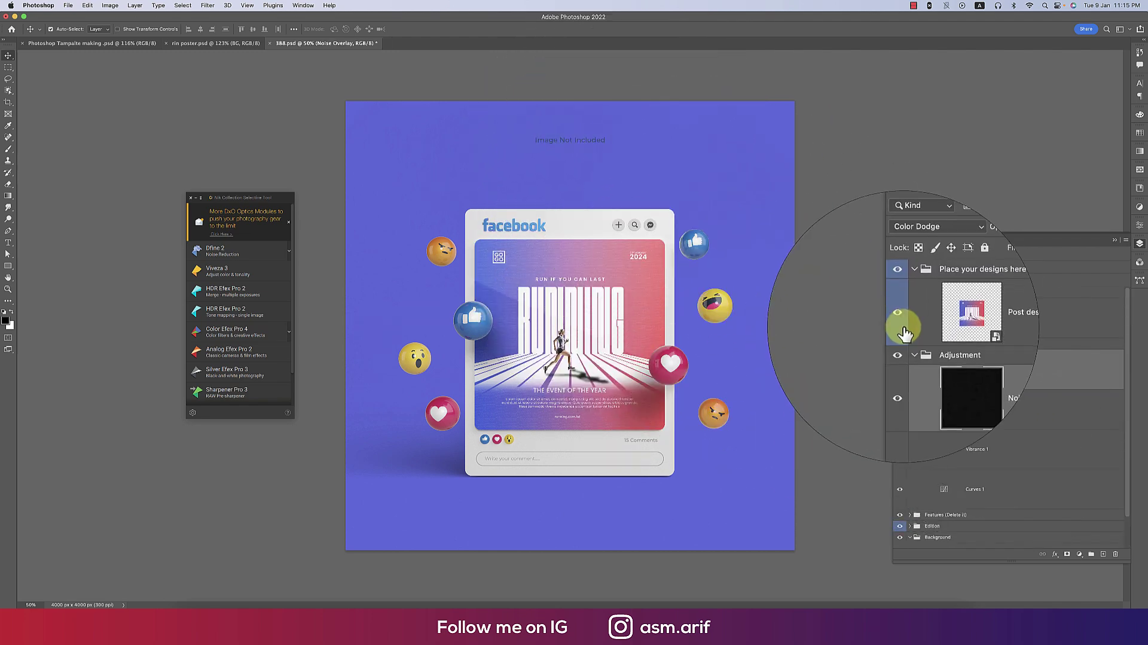
# - Hide and delete the Features (Delete it) group along with all its contents
pyautogui.click(910, 344)
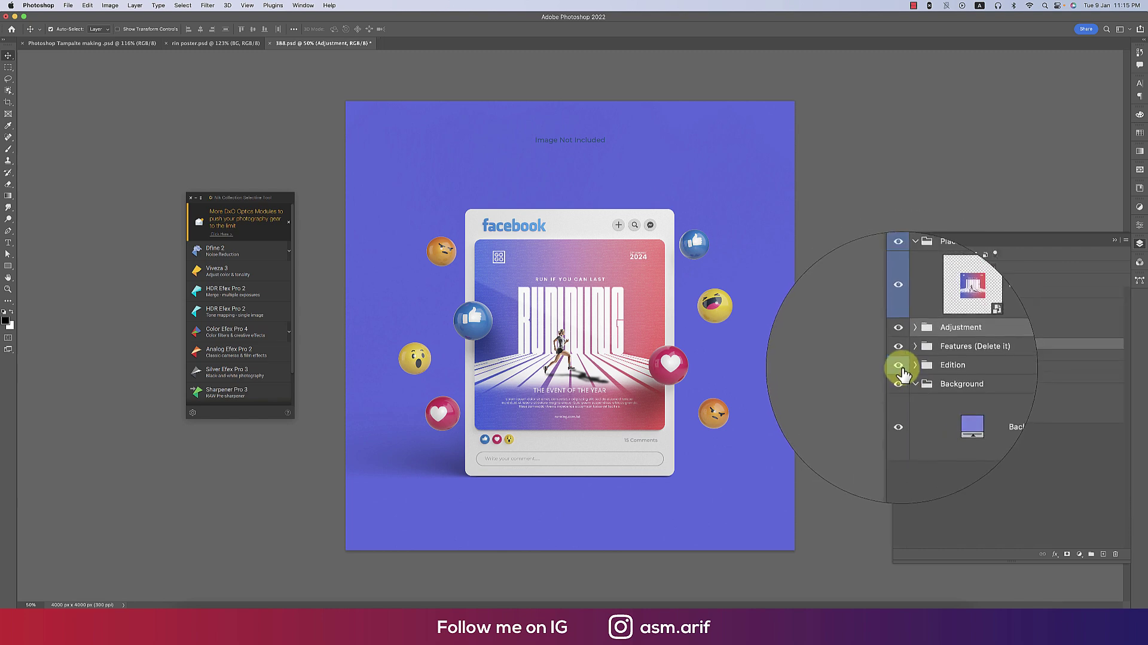
pyautogui.click(901, 366)
pyautogui.click(901, 366)
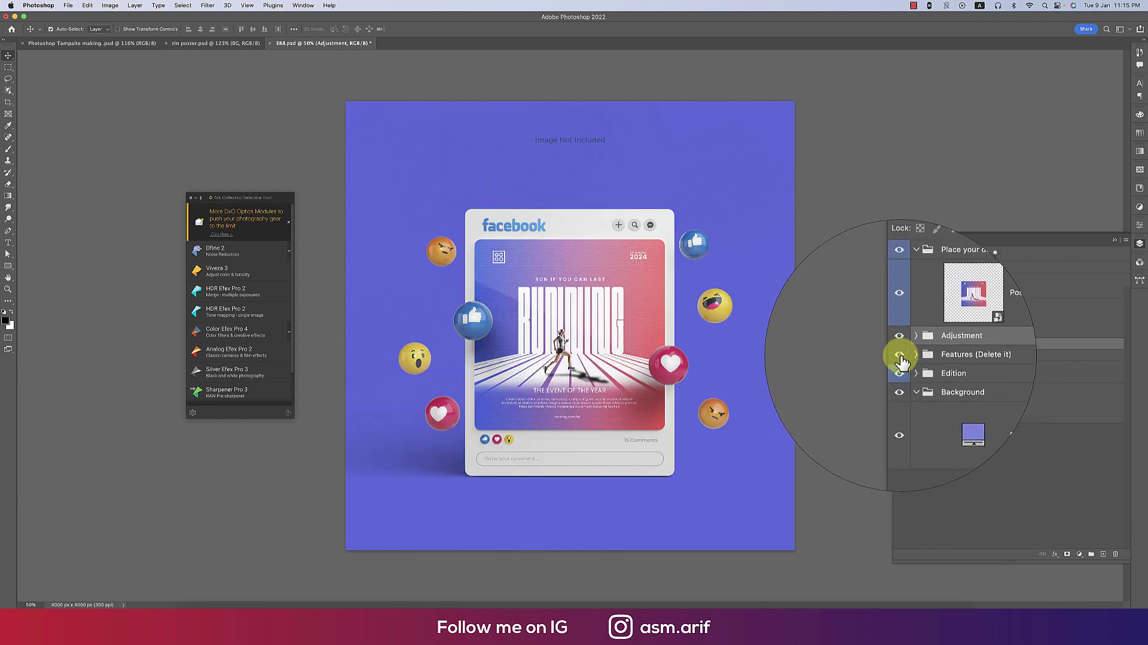
pyautogui.click(900, 356)
pyautogui.click(963, 355)
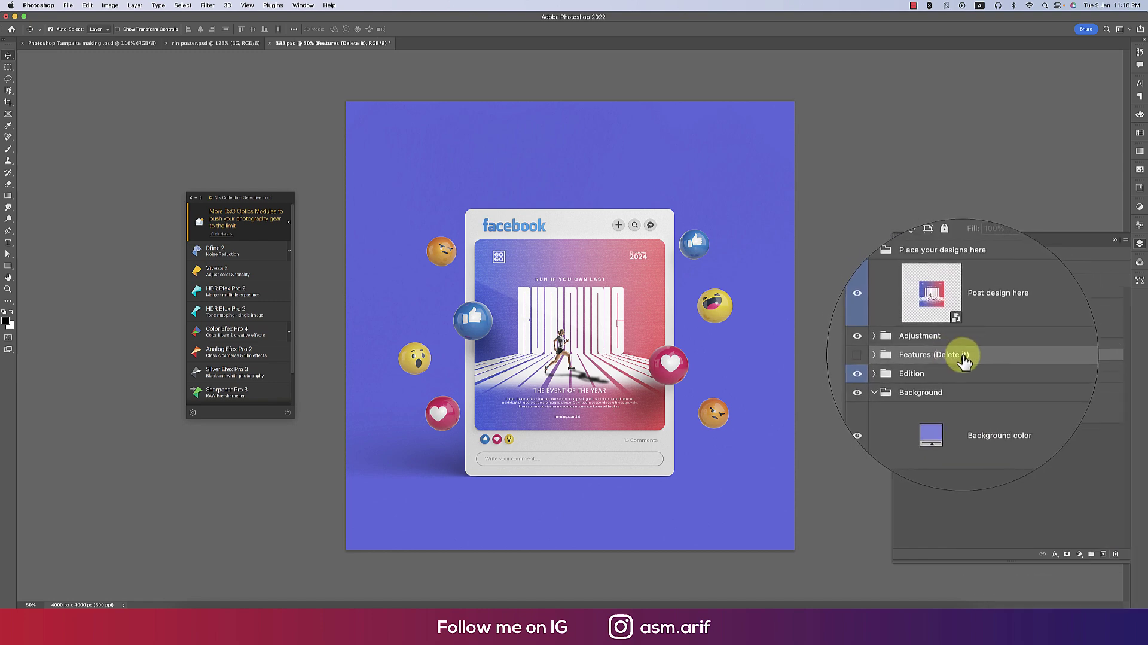
pyautogui.click(1115, 554)
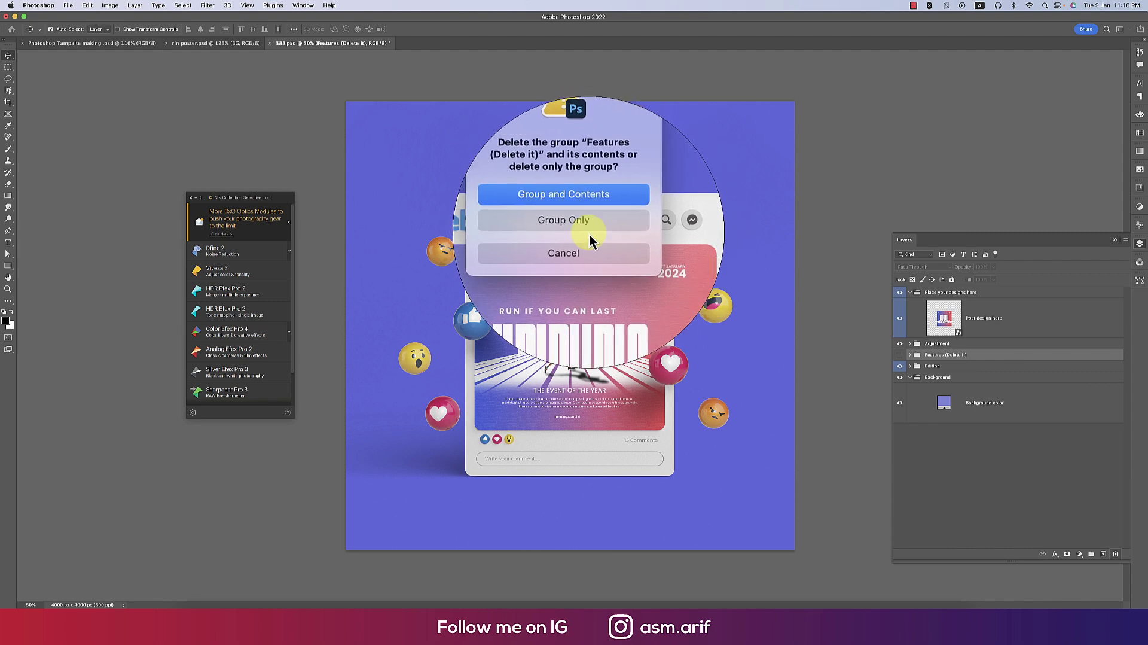
pyautogui.click(583, 214)
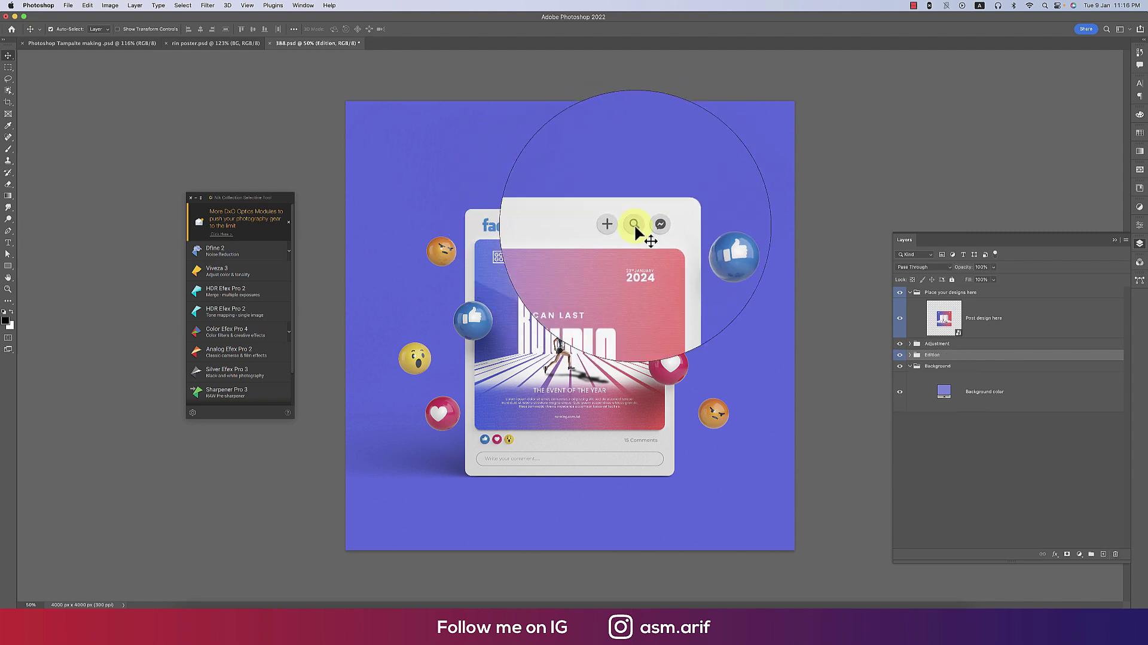